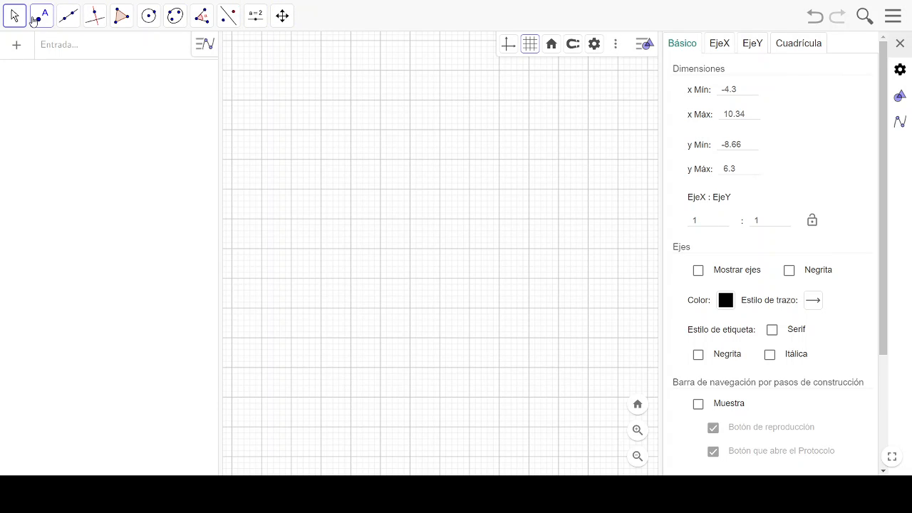
# - Look through the construction tool groups, from the point and line tools to the transformation, slider and view tools
pyautogui.click(25, 23)
pyautogui.moveTo(40, 21)
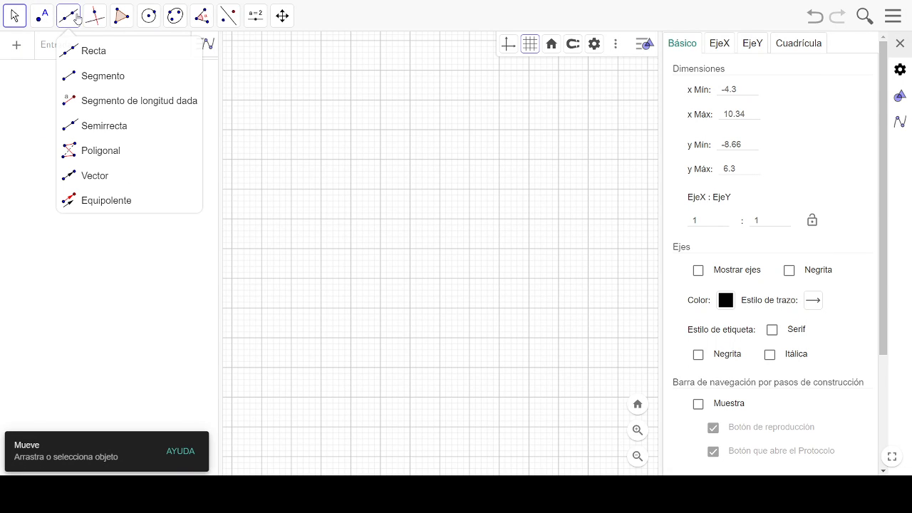
pyautogui.moveTo(124, 22)
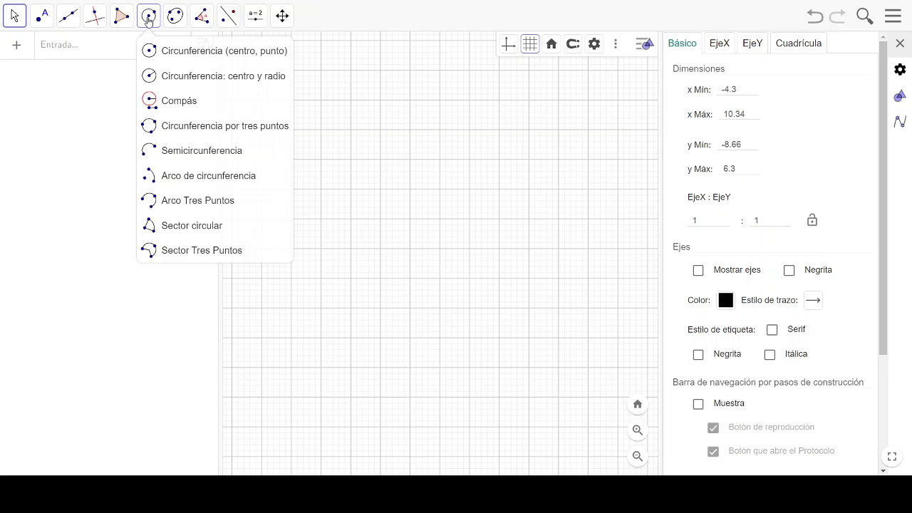
pyautogui.moveTo(205, 17)
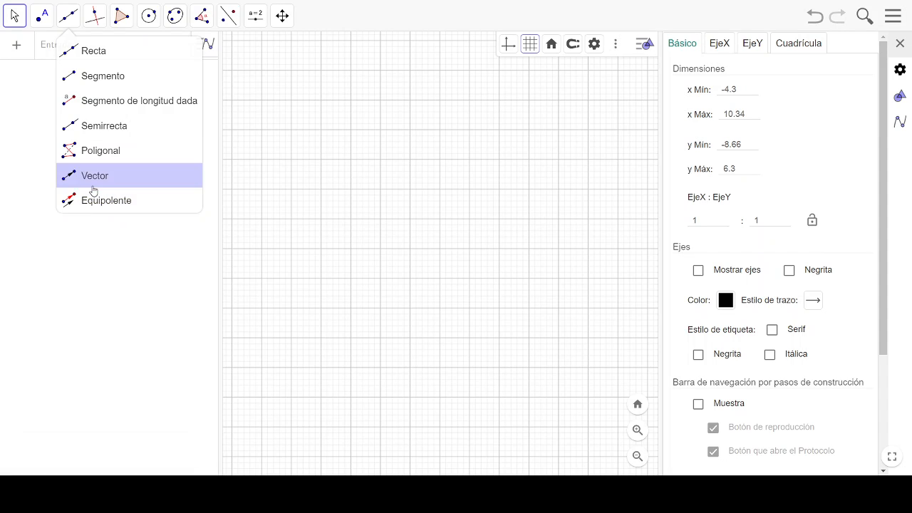
pyautogui.click(104, 57)
pyautogui.click(95, 16)
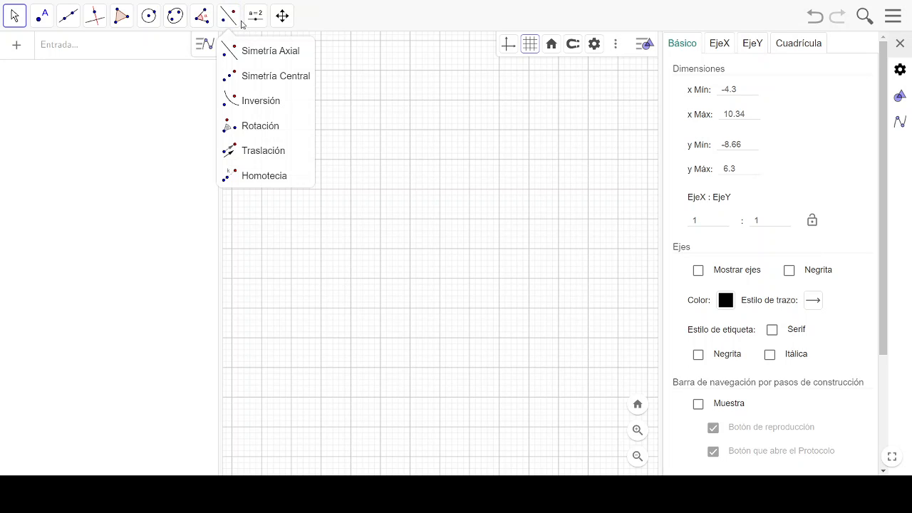
pyautogui.moveTo(255, 23)
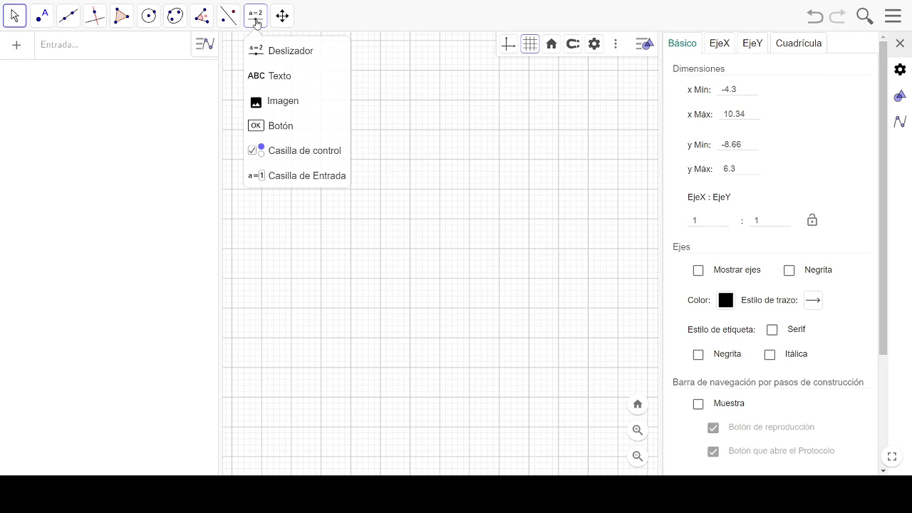
pyautogui.click(271, 52)
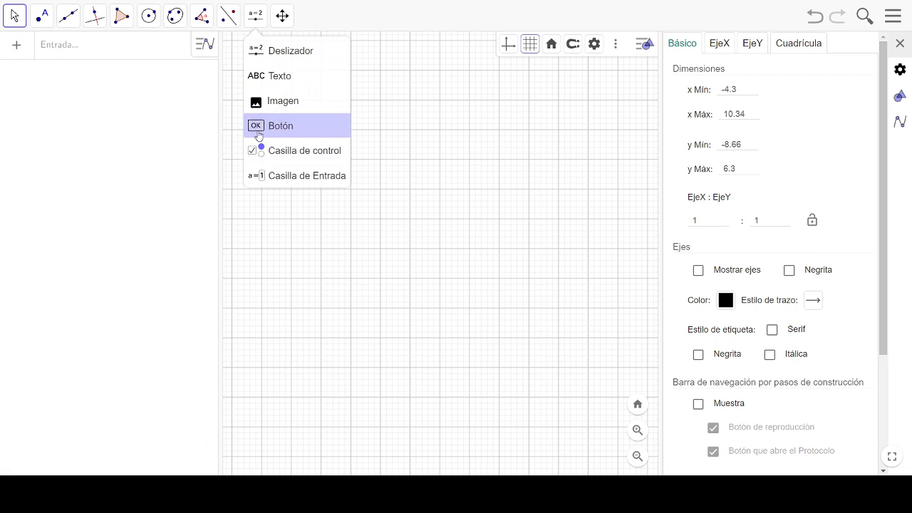
pyautogui.moveTo(282, 15)
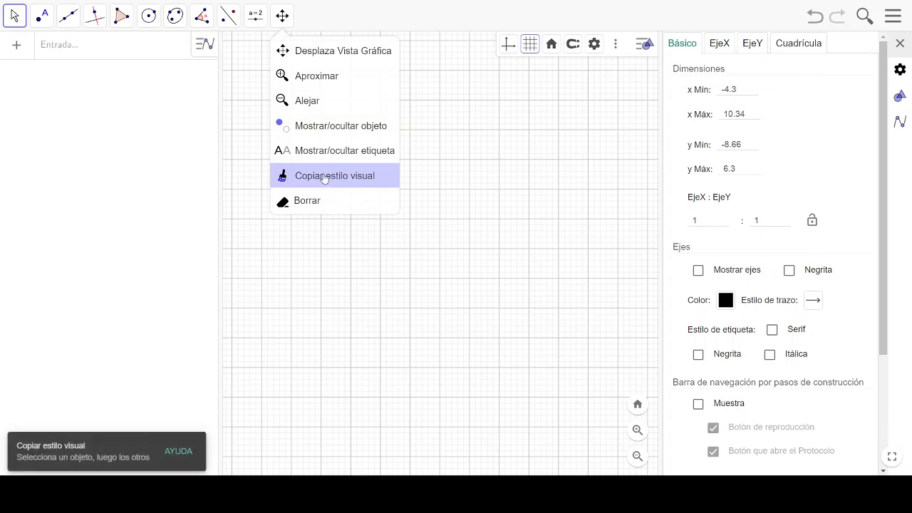
pyautogui.click(242, 96)
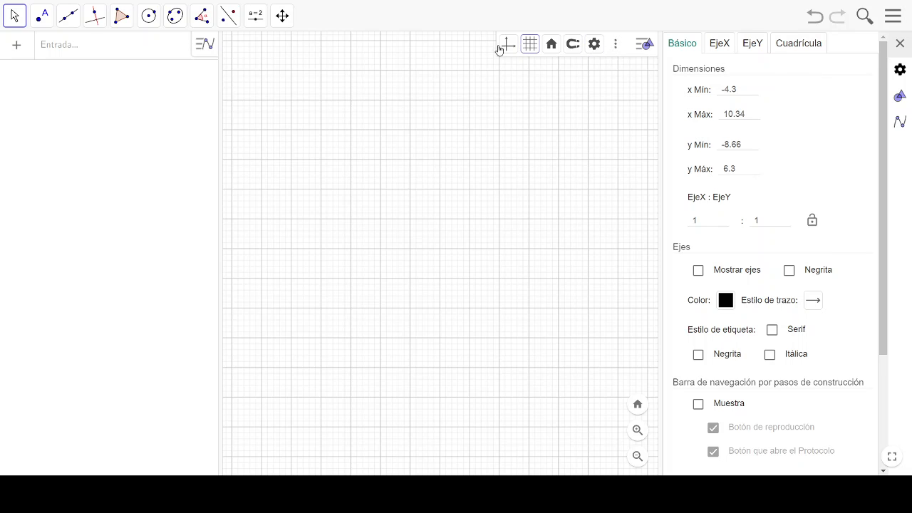
# - Switch the axes on and off, and hide and restore the grid of the graphics view
pyautogui.click(507, 45)
pyautogui.click(508, 46)
pyautogui.click(530, 45)
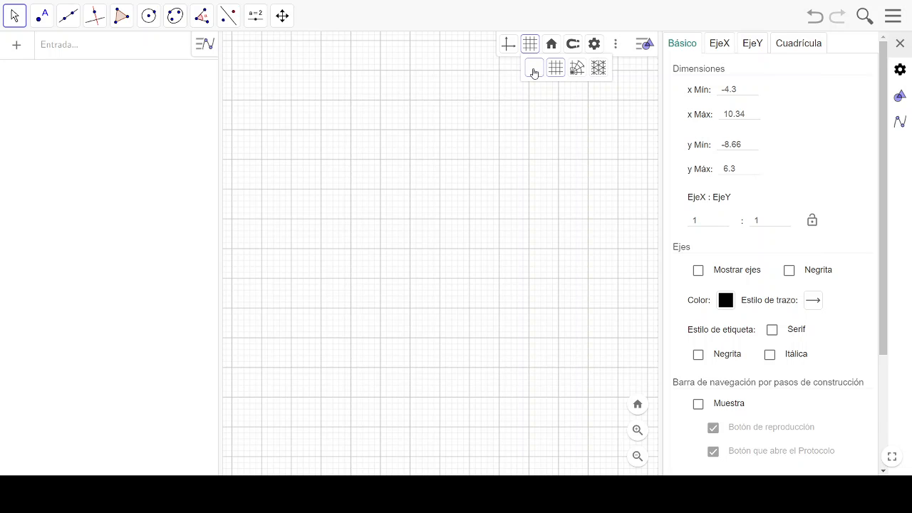
pyautogui.click(533, 68)
pyautogui.click(530, 46)
pyautogui.click(530, 45)
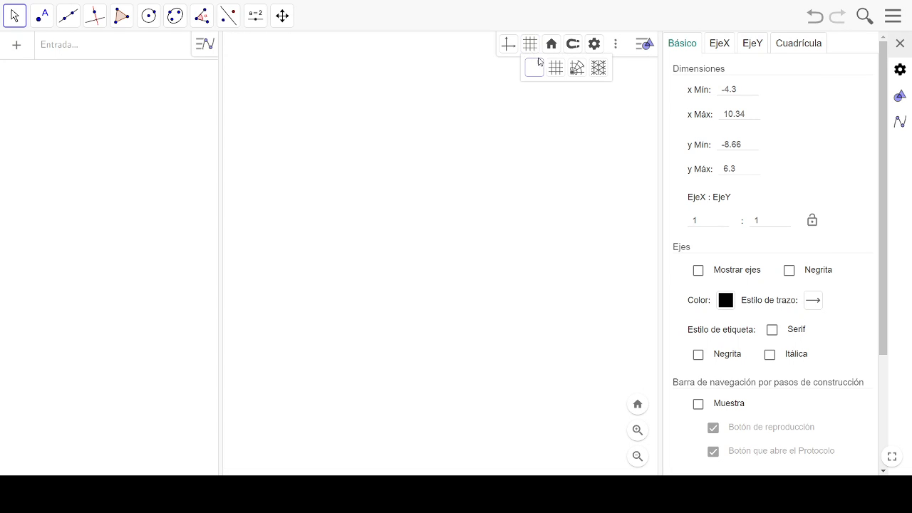
pyautogui.click(555, 70)
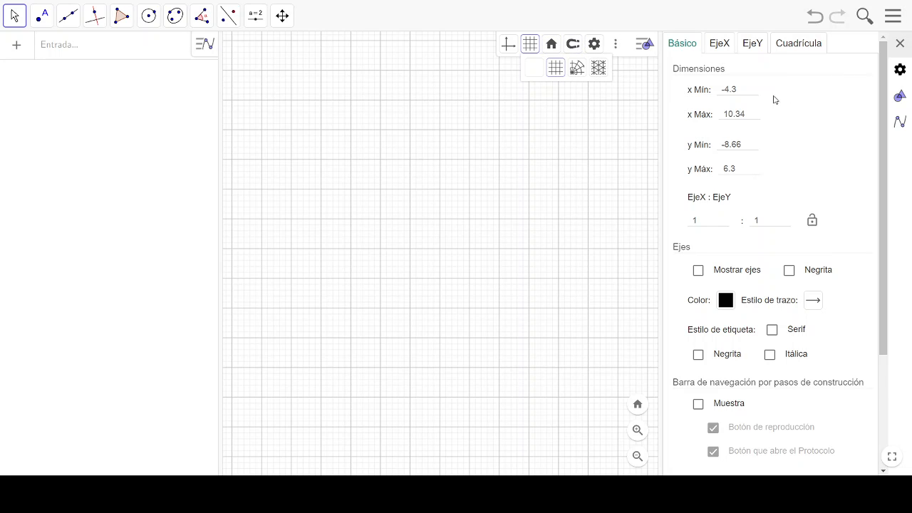
# - Close the graphics view settings to enlarge the drawing area
pyautogui.click(899, 44)
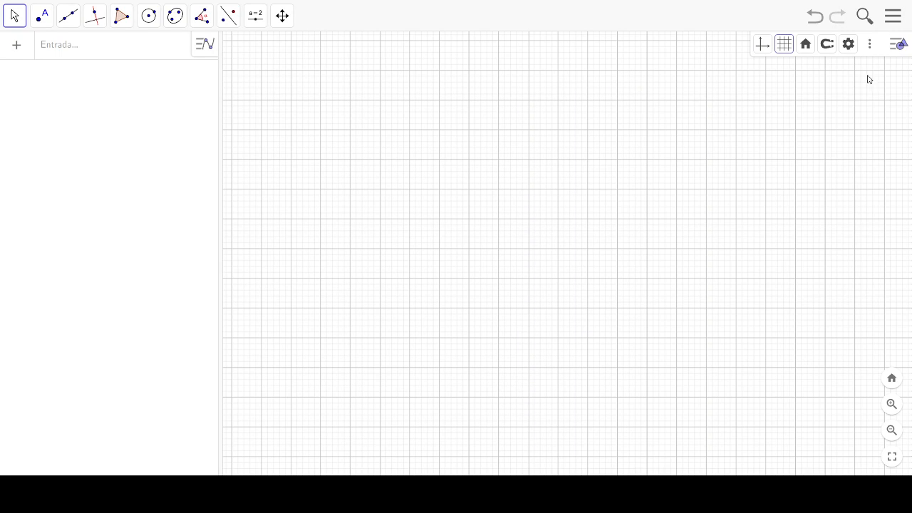
pyautogui.click(848, 44)
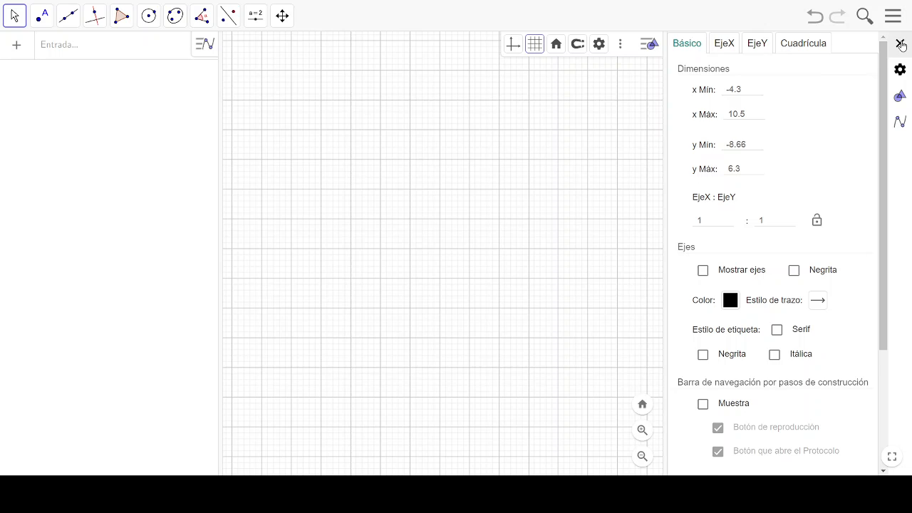
pyautogui.click(900, 44)
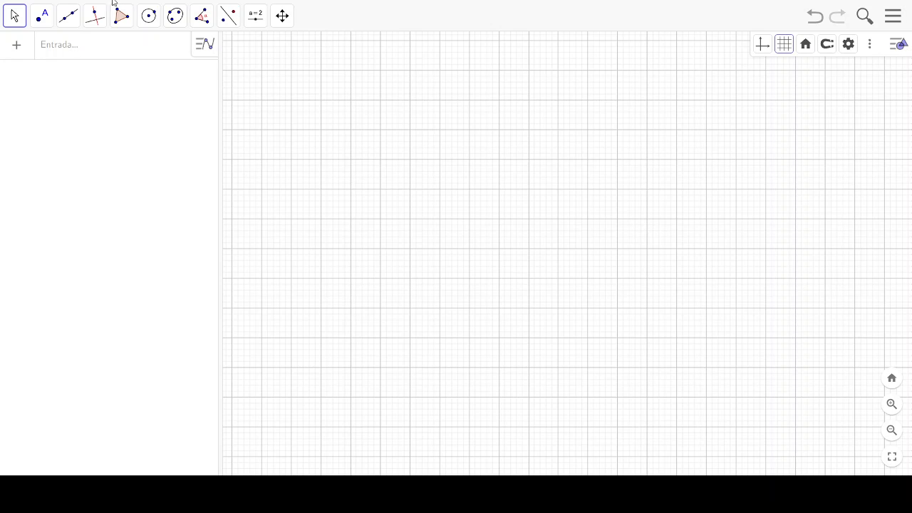
# - Define the numeric variable L1 = 8 in the algebra view
pyautogui.click(96, 51)
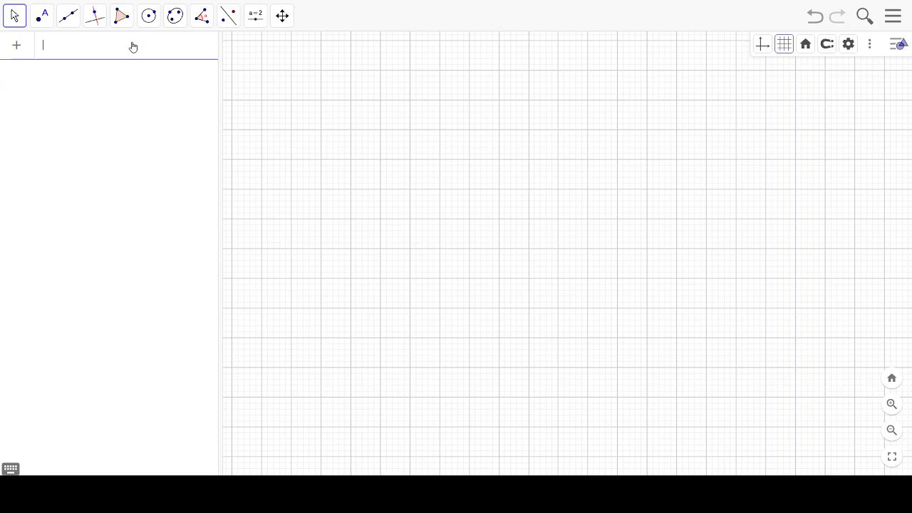
pyautogui.write('L1 = 8')
pyautogui.press('Return')
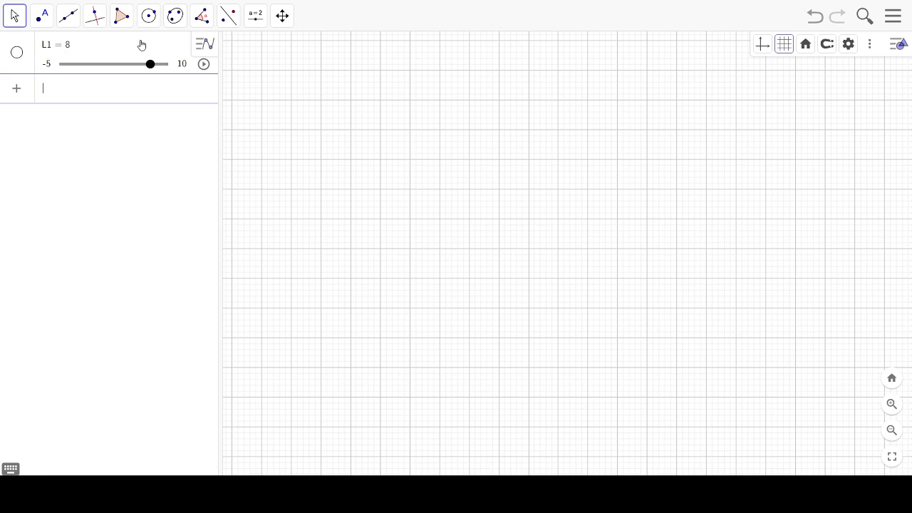
# - Define a second numeric variable, L2 = 2, in the algebra view
pyautogui.write('L')
pyautogui.write('2?=')
pyautogui.write('2 = 2')
pyautogui.press('Return')
# - Define the third length variable as L3 = 7, with a capital L in its name
pyautogui.write('l3 ')
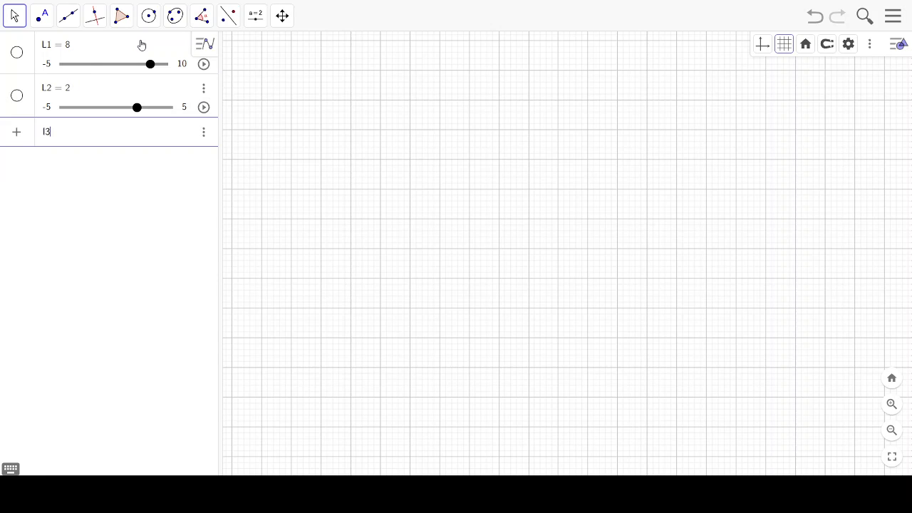
pyautogui.write('=')
pyautogui.press('BackSpace')
pyautogui.press('BackSpace')
pyautogui.press('BackSpace')
pyautogui.write('3 = 7')
pyautogui.press('Return')
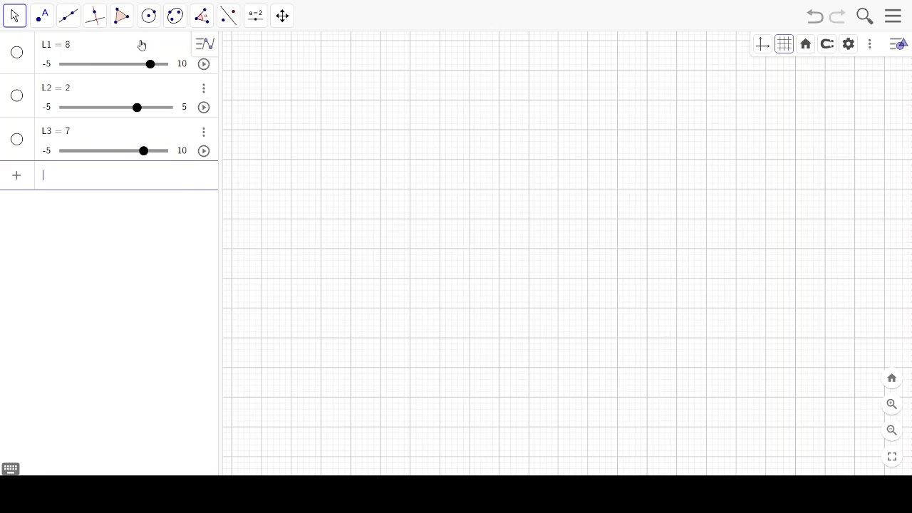
# - Define the fourth length variable as L4 = 5 in the algebra view
pyautogui.write('L4 = 5')
pyautogui.press('Return')
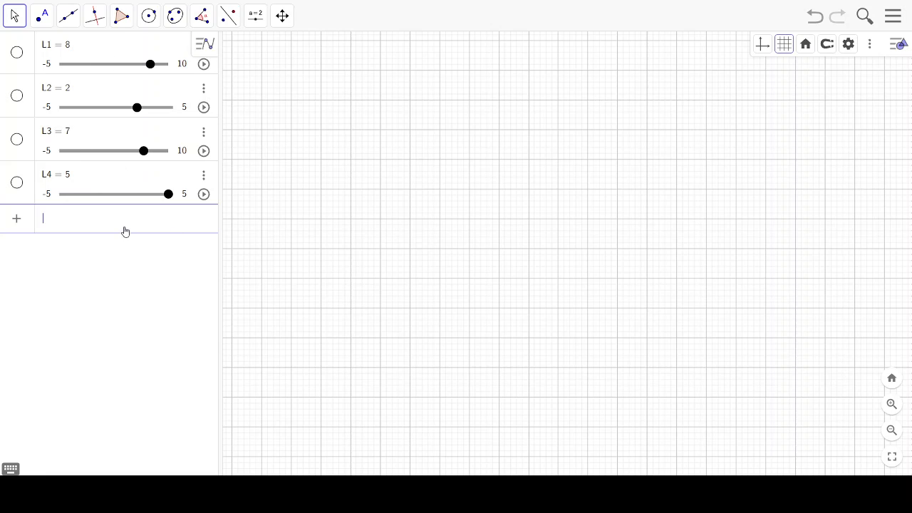
# - Add a vertical angle slider α = 45° with a 0° to 360° range near the graphics view's left edge
pyautogui.click(256, 16)
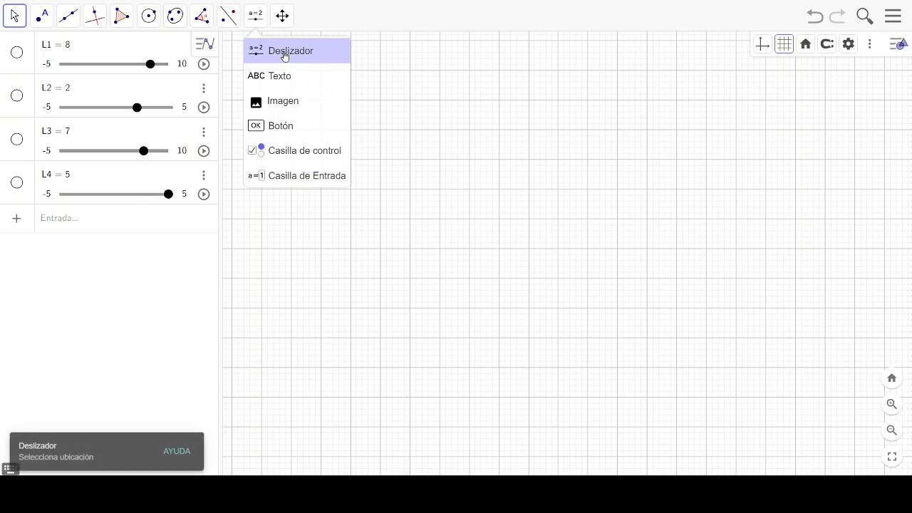
pyautogui.click(284, 53)
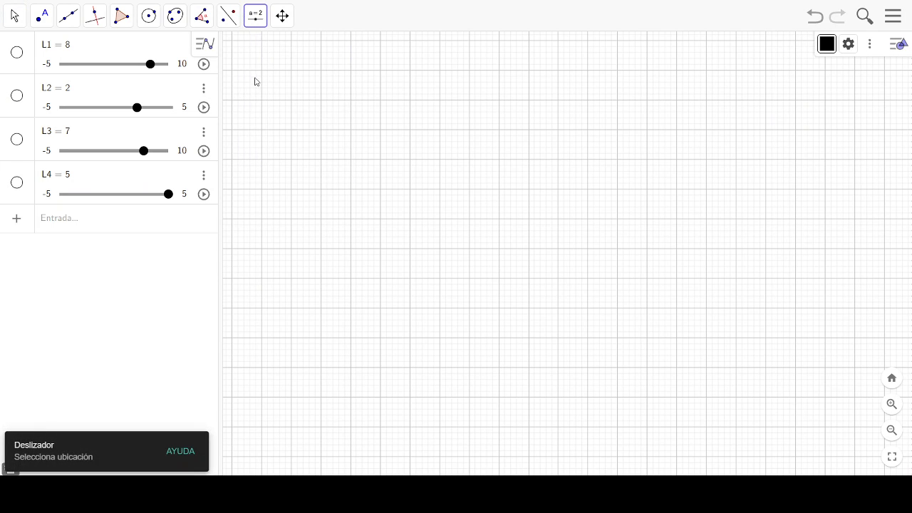
pyautogui.click(258, 17)
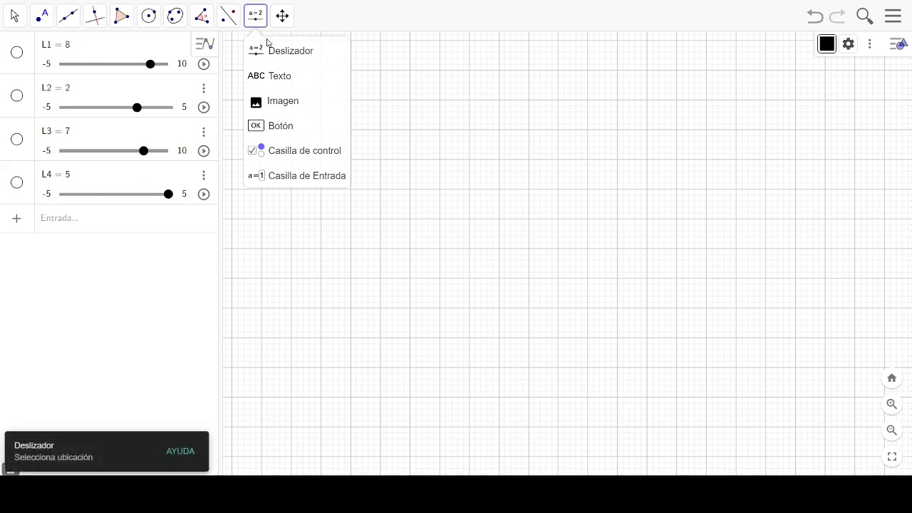
pyautogui.click(305, 54)
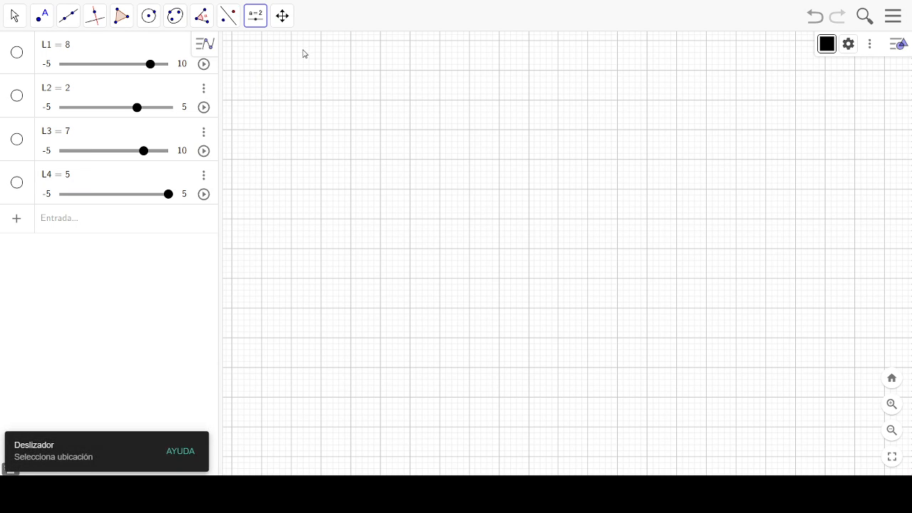
pyautogui.click(246, 188)
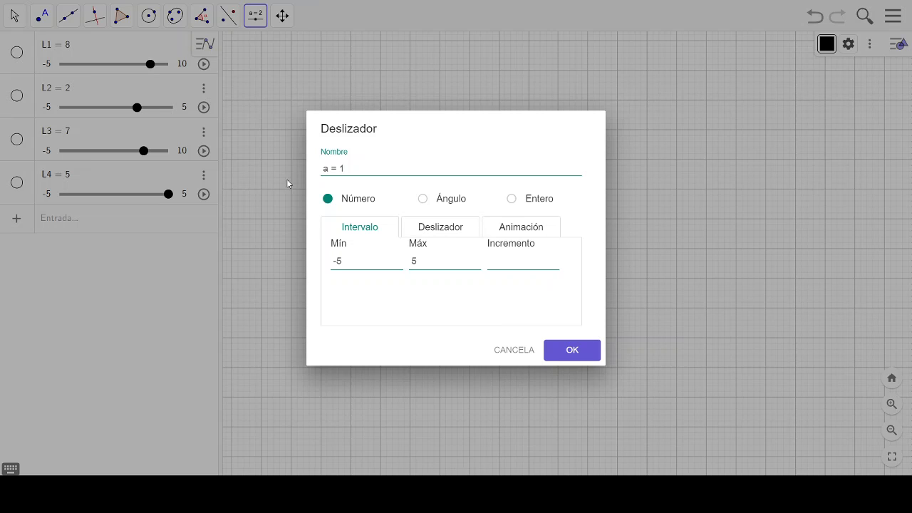
pyautogui.click(424, 201)
pyautogui.click(442, 229)
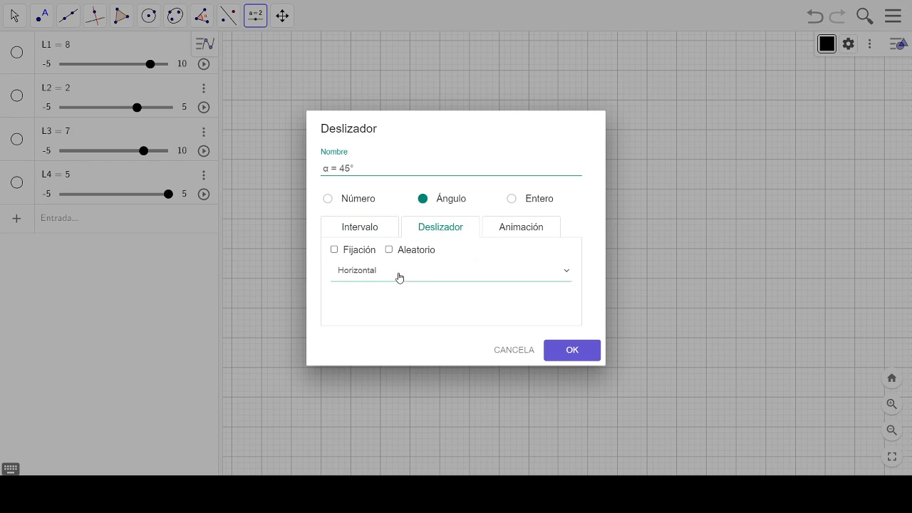
pyautogui.click(361, 309)
pyautogui.click(512, 227)
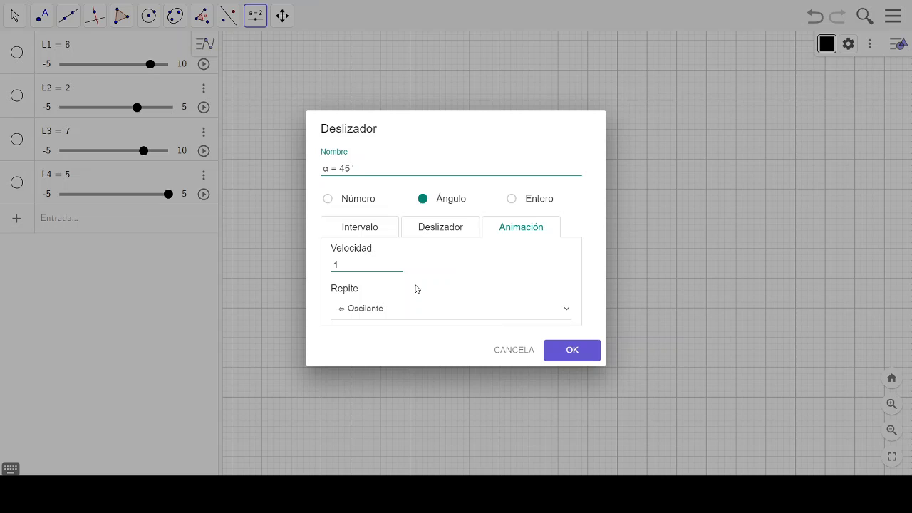
pyautogui.click(571, 350)
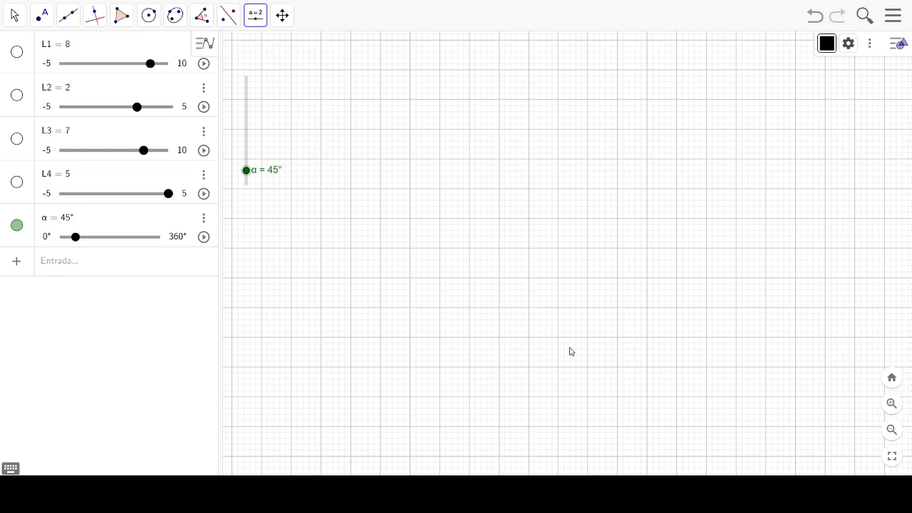
# - Add a horizontal angle slider β = 45° with a 0° to 360° range and Creciente repetition near the graphics view's upper edge
pyautogui.click(381, 57)
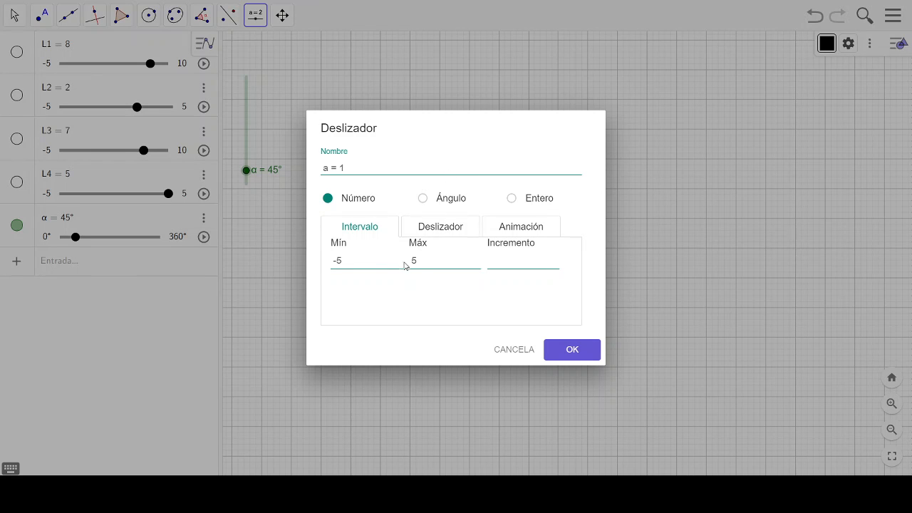
pyautogui.click(423, 199)
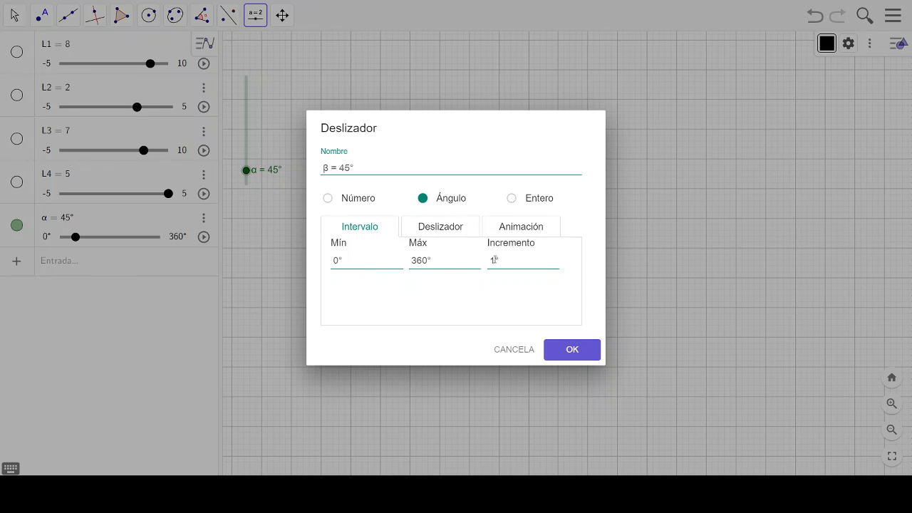
pyautogui.click(433, 228)
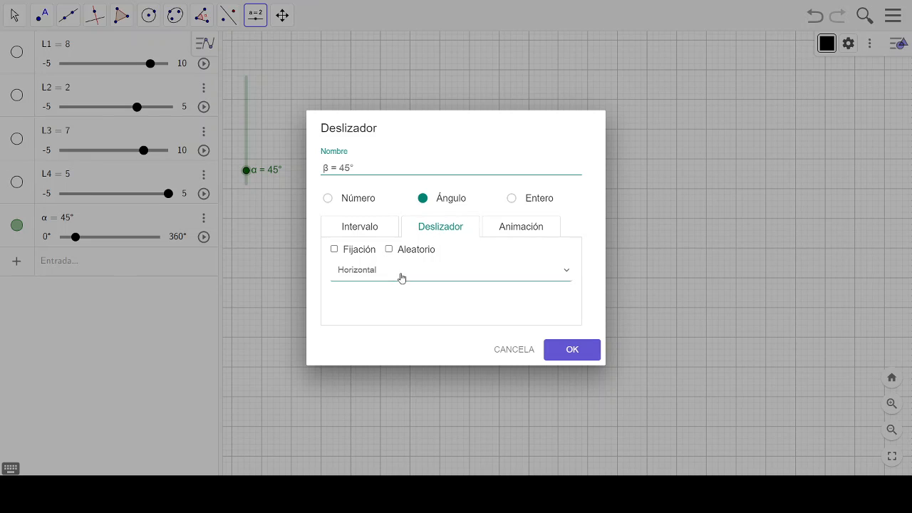
pyautogui.click(498, 228)
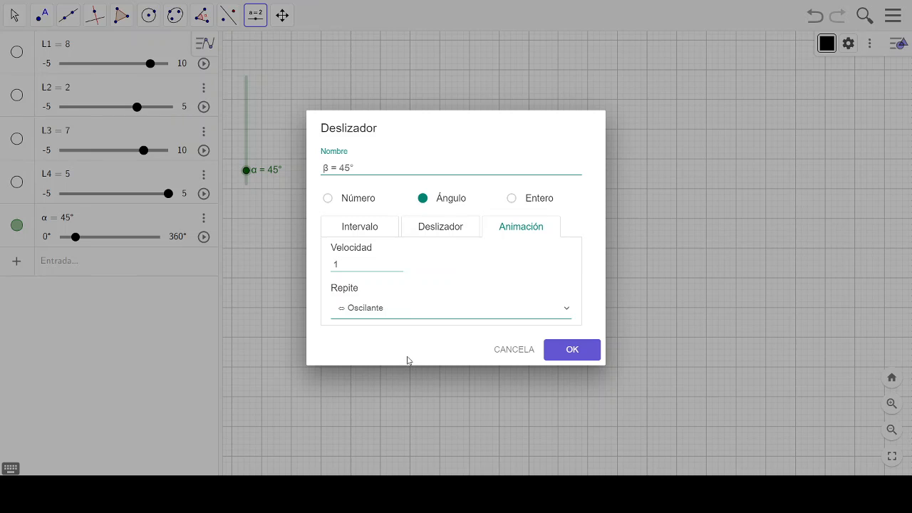
pyautogui.press('Down')
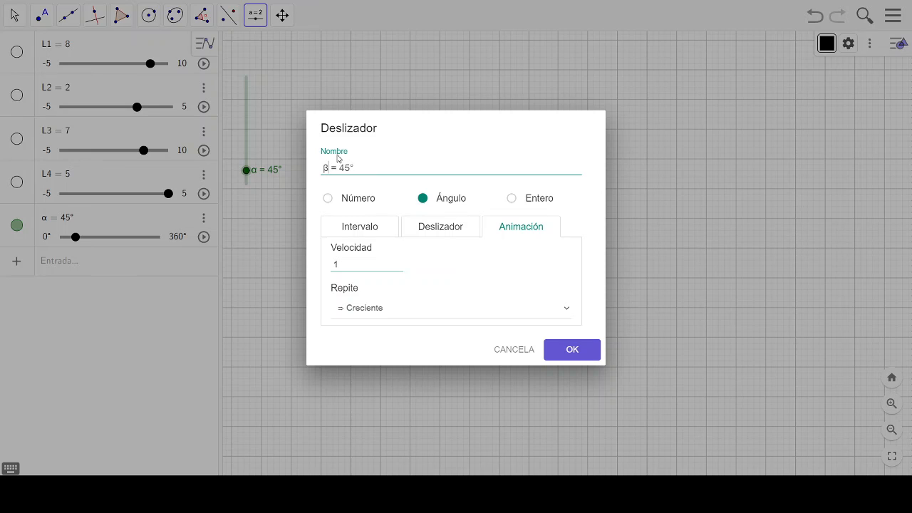
pyautogui.click(570, 350)
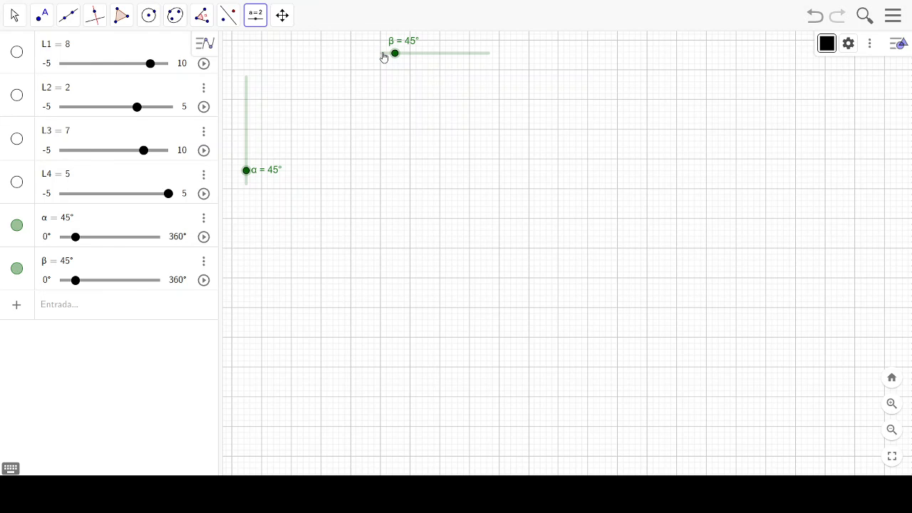
# - Cancel the newly started number slider and switch to the Move tool
pyautogui.click(248, 96)
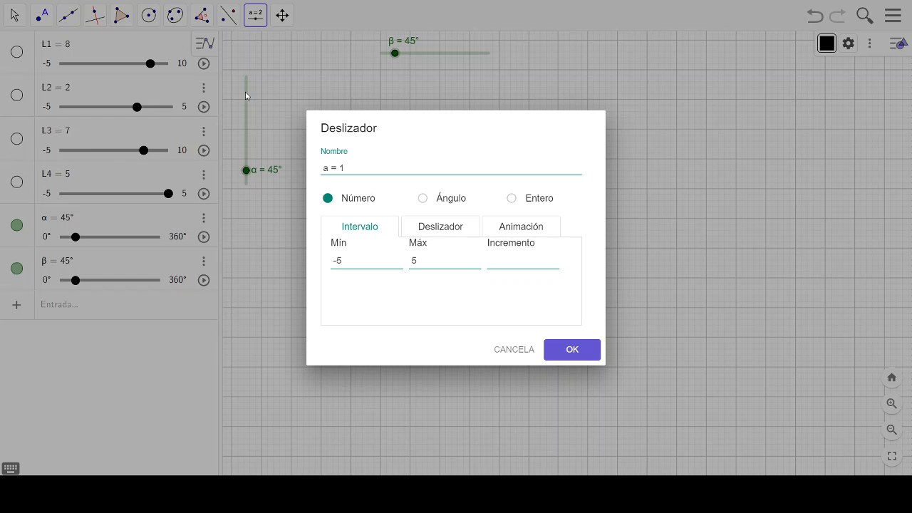
pyautogui.press('Escape')
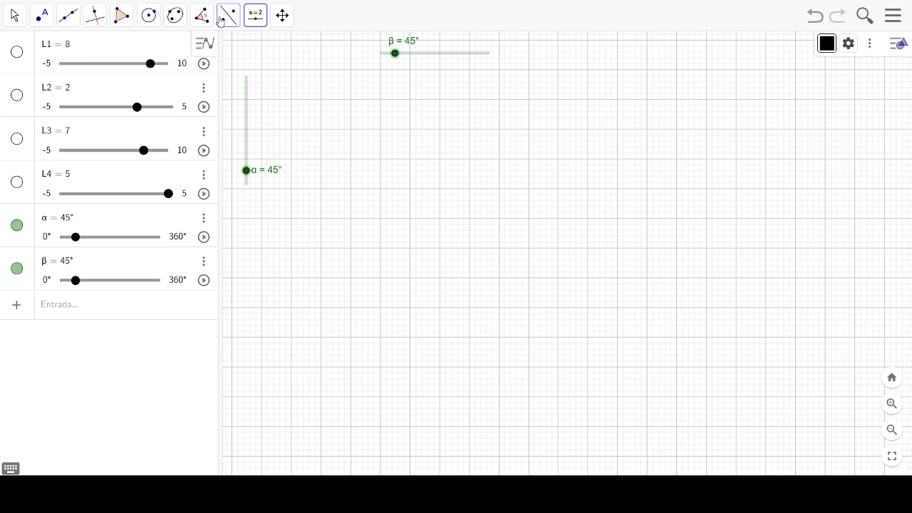
pyautogui.click(15, 15)
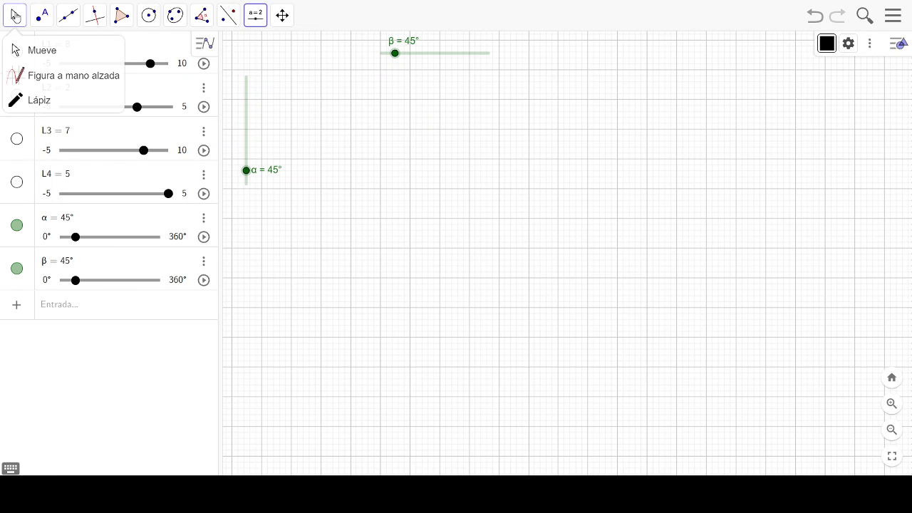
pyautogui.click(68, 15)
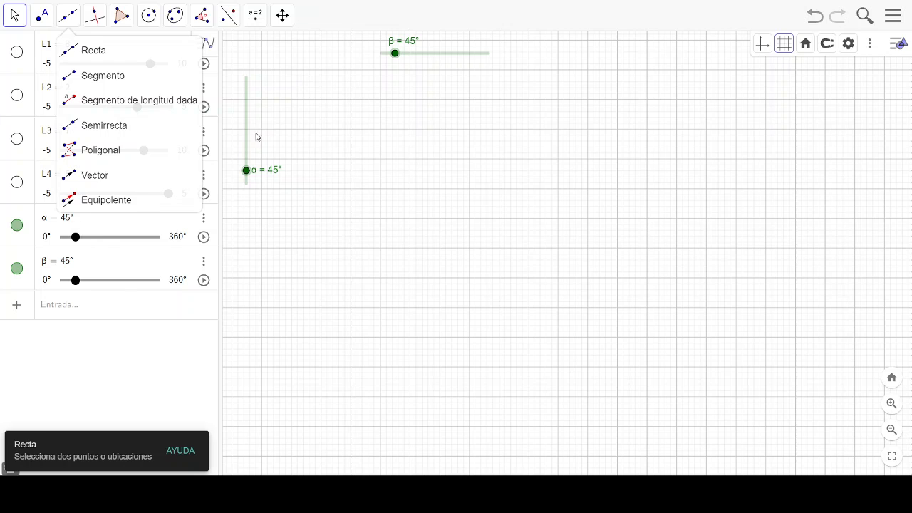
pyautogui.click(276, 71)
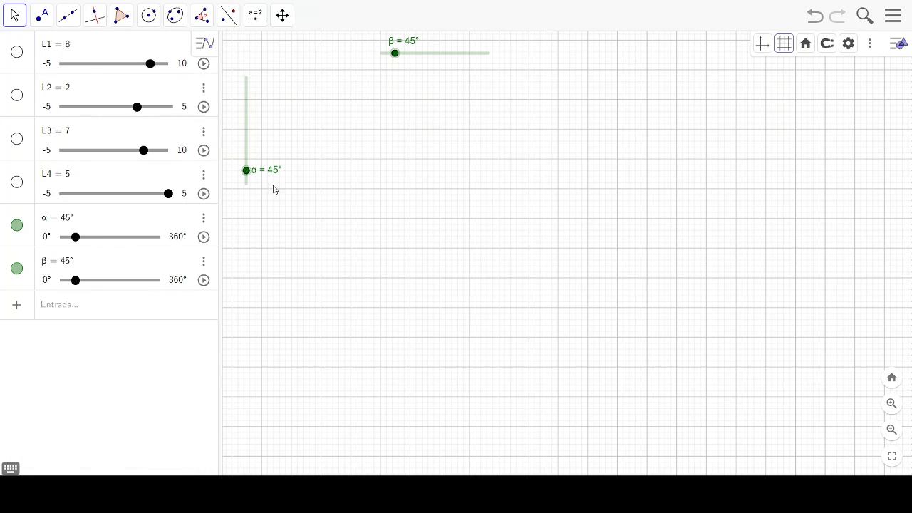
# - Open the α slider's properties and shift its label slightly away from the vertical track
pyautogui.click(246, 122)
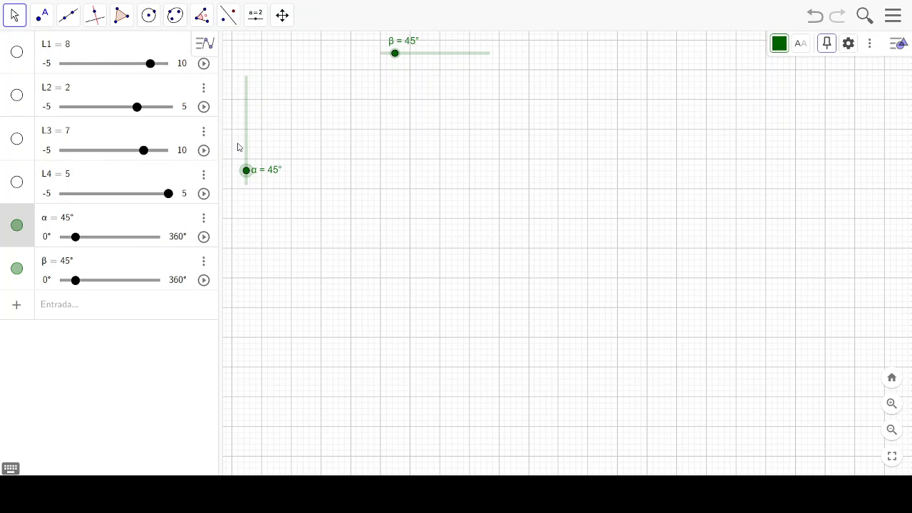
pyautogui.click(204, 220)
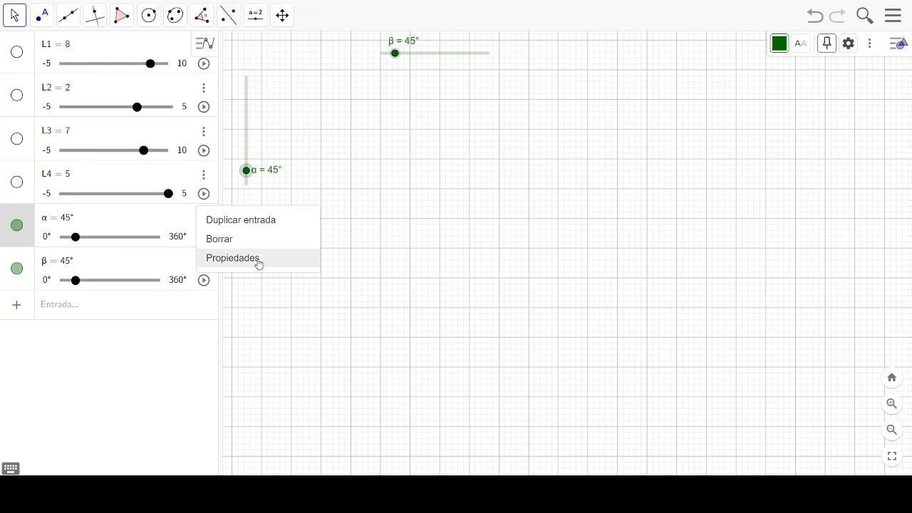
pyautogui.click(233, 258)
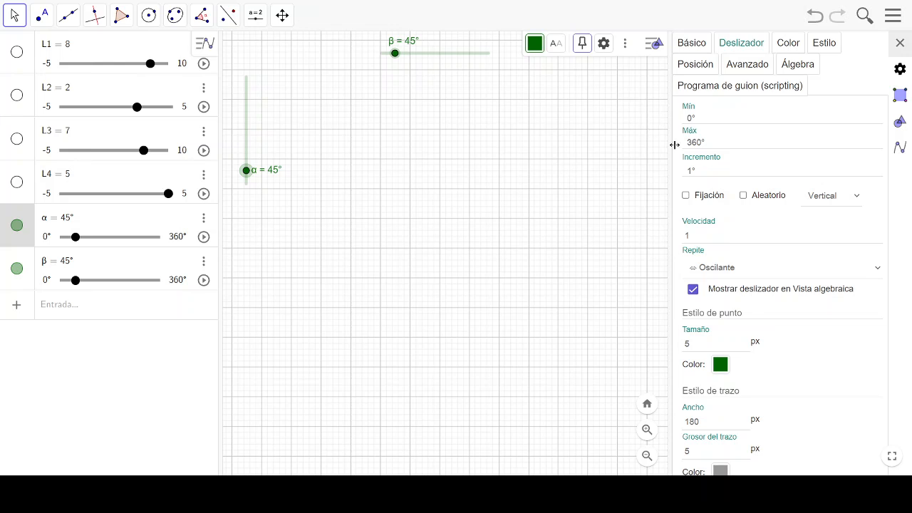
pyautogui.click(700, 46)
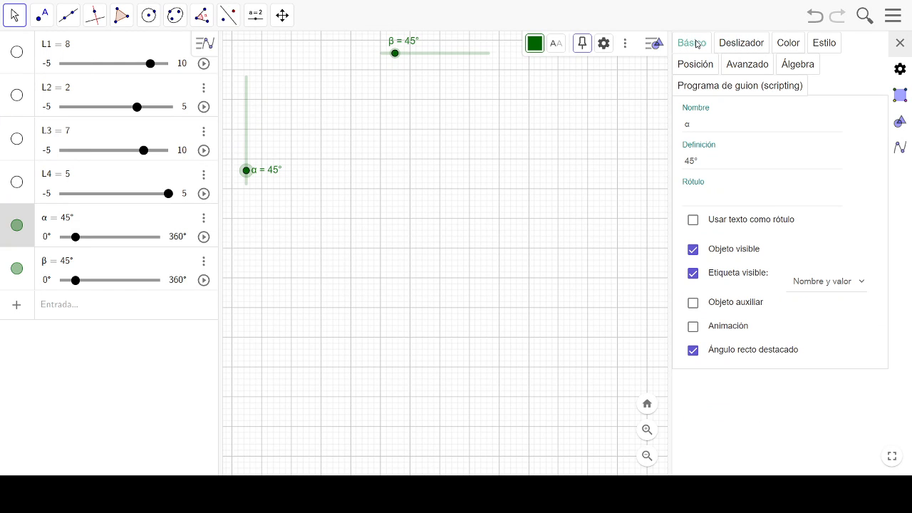
pyautogui.click(689, 123)
pyautogui.moveTo(270, 173); pyautogui.dragTo(273, 173)
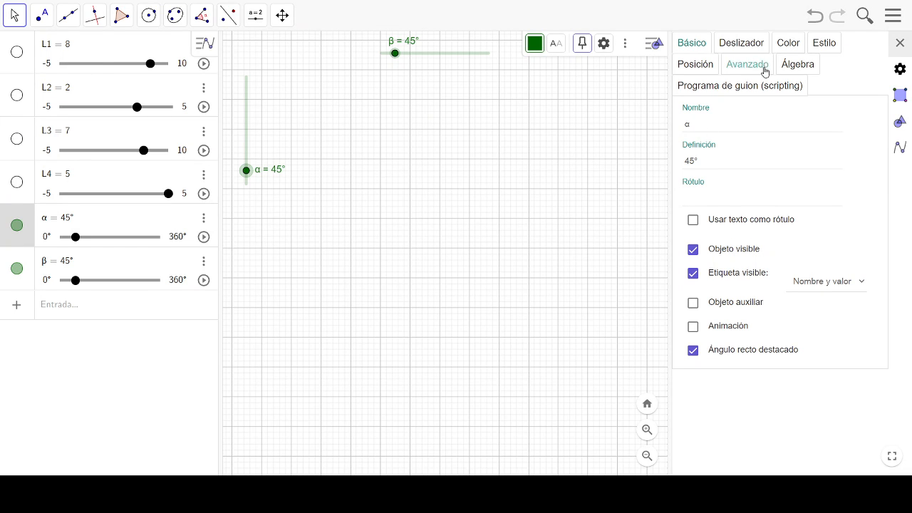
# - Recolour the α slider purple (#6600CC)
pyautogui.click(741, 44)
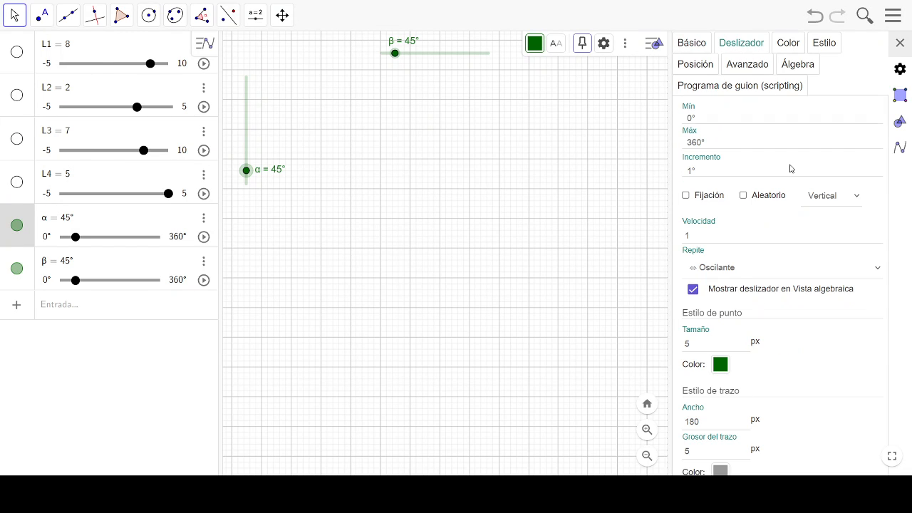
pyautogui.click(792, 46)
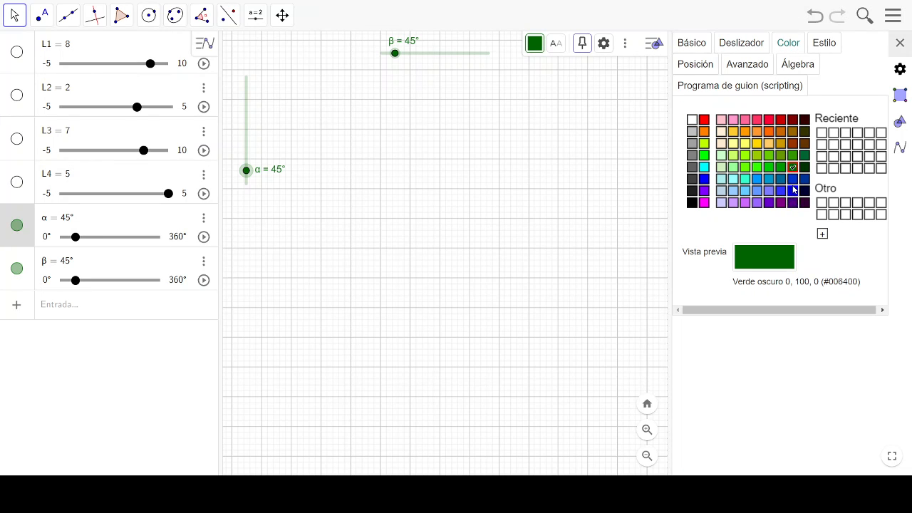
pyautogui.click(769, 204)
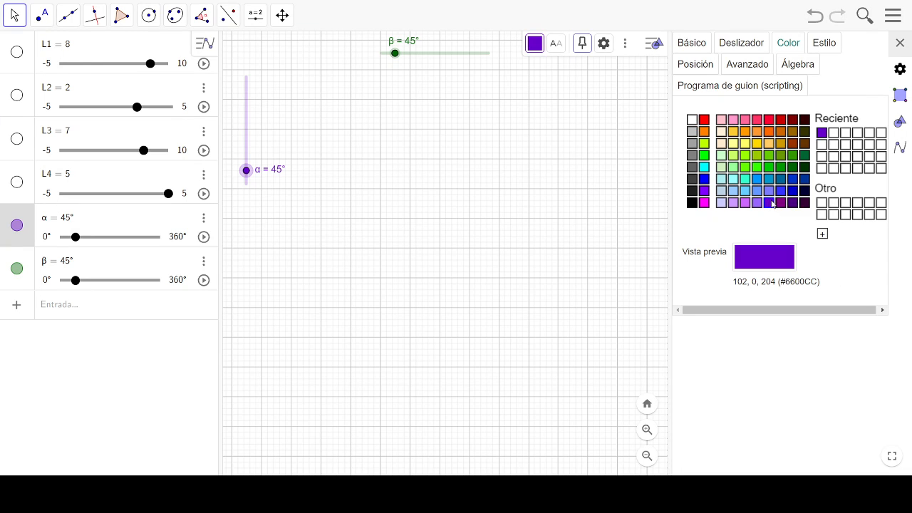
# - Rename the β slider to θ2 in its basic properties, using the Greek letter θ
pyautogui.click(458, 56)
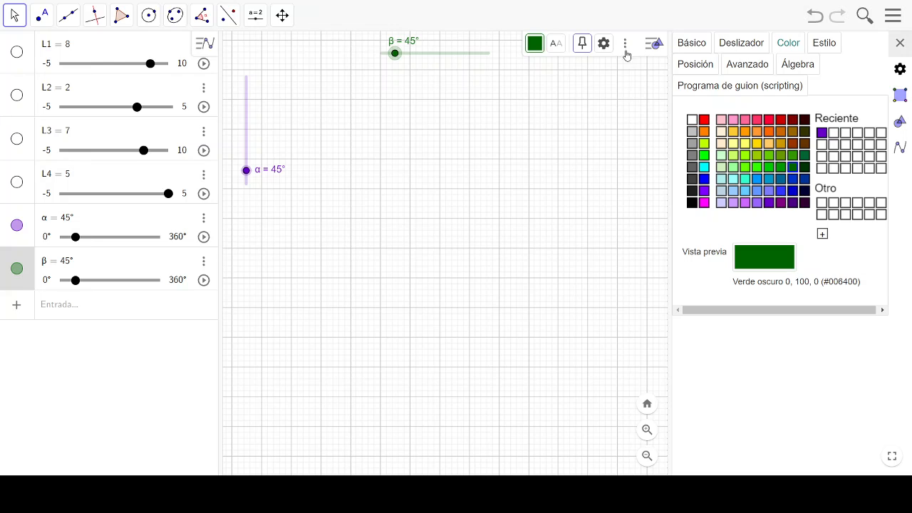
pyautogui.click(693, 44)
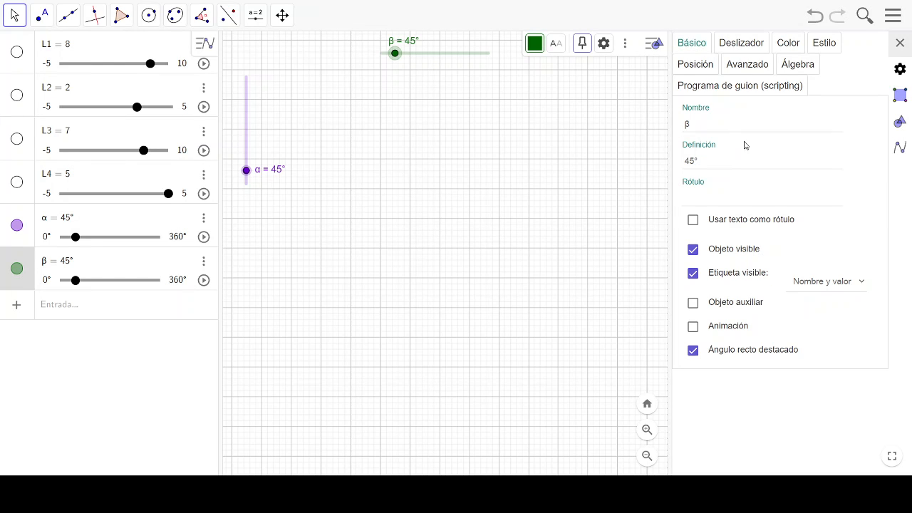
pyautogui.click(700, 123)
pyautogui.click(57, 307)
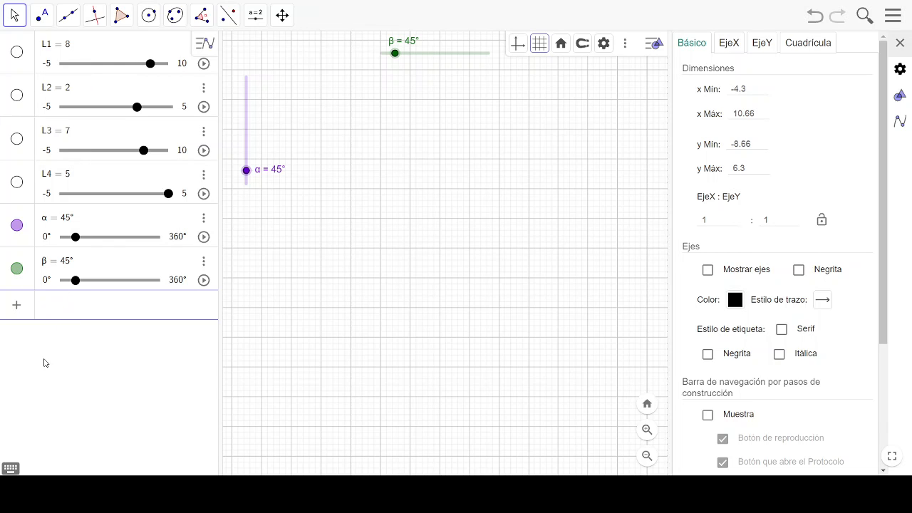
pyautogui.click(10, 468)
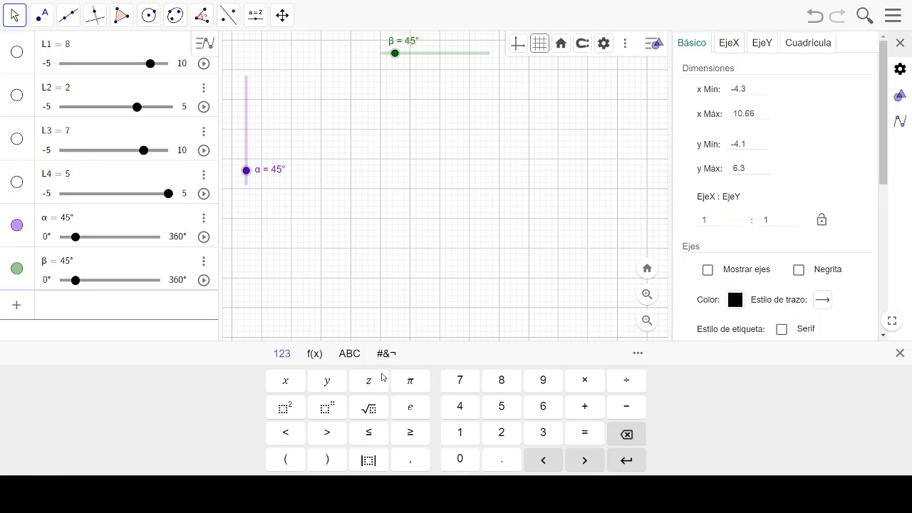
pyautogui.click(441, 57)
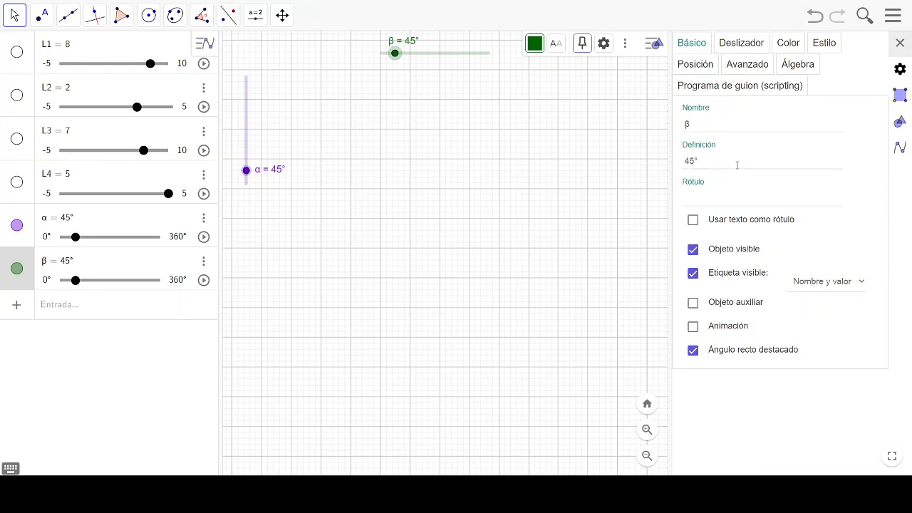
pyautogui.click(705, 123)
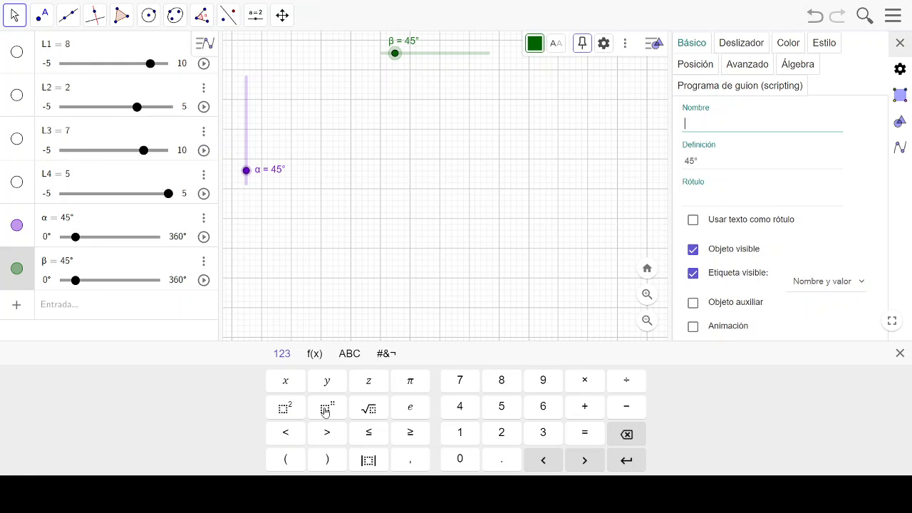
pyautogui.click(350, 354)
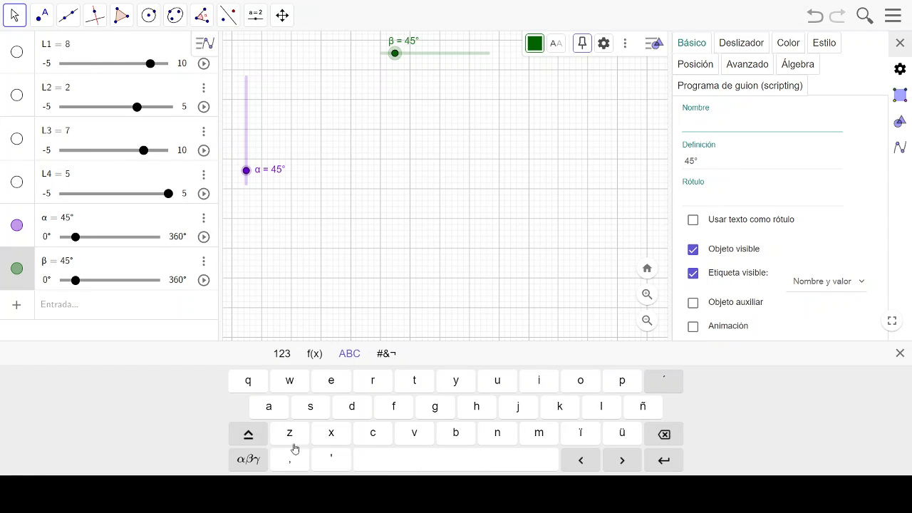
pyautogui.click(254, 462)
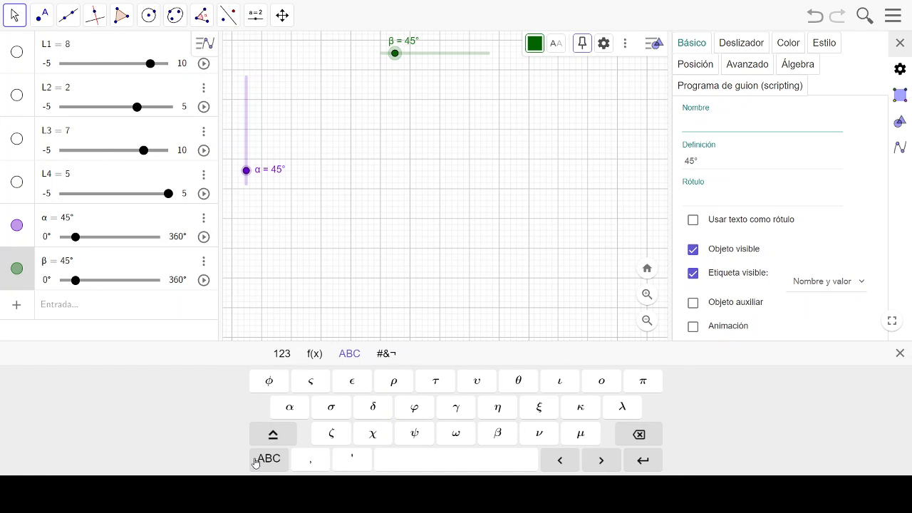
pyautogui.click(517, 382)
pyautogui.click(740, 170)
pyautogui.click(788, 314)
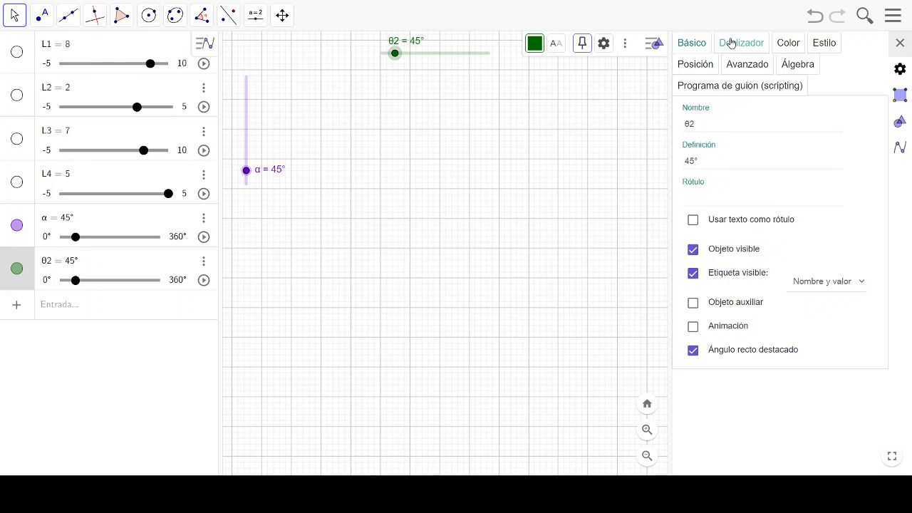
# - Set the θ2 slider's track width to 360 px and move the slider left along the graphics view's upper edge
pyautogui.click(738, 43)
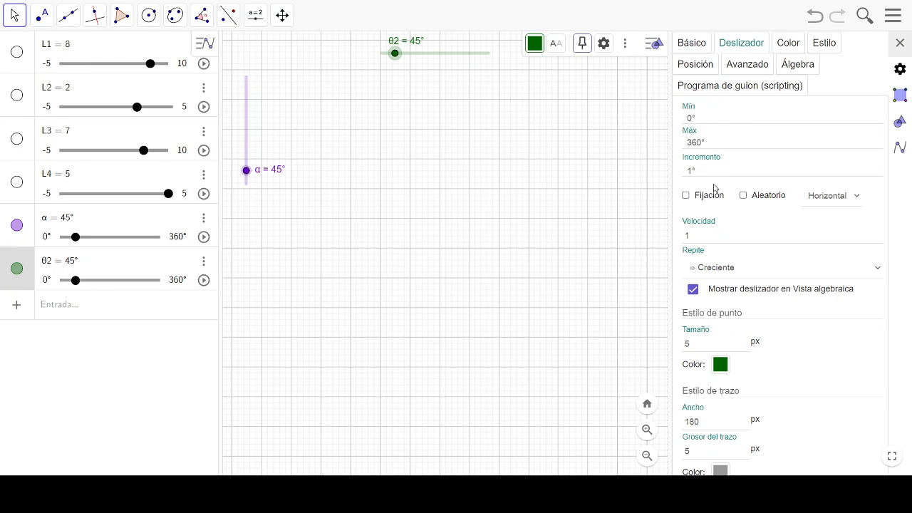
pyautogui.click(727, 241)
pyautogui.click(704, 422)
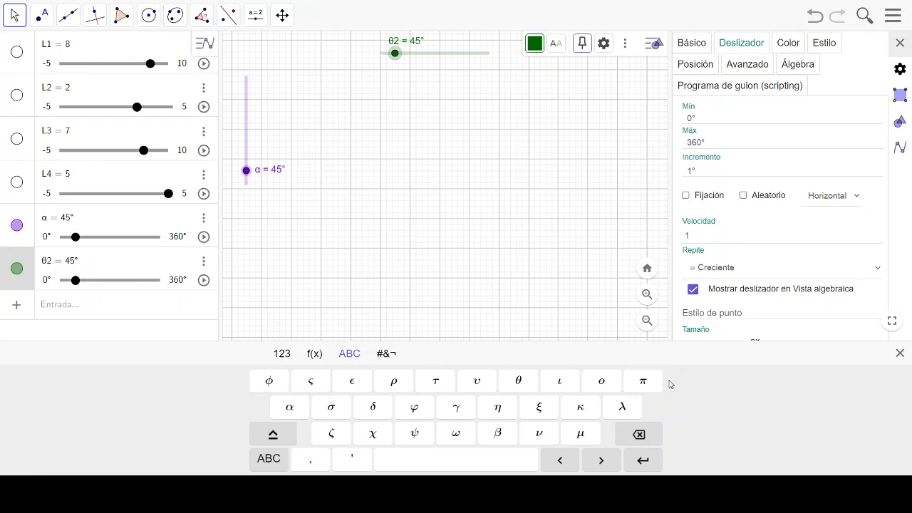
pyautogui.click(900, 354)
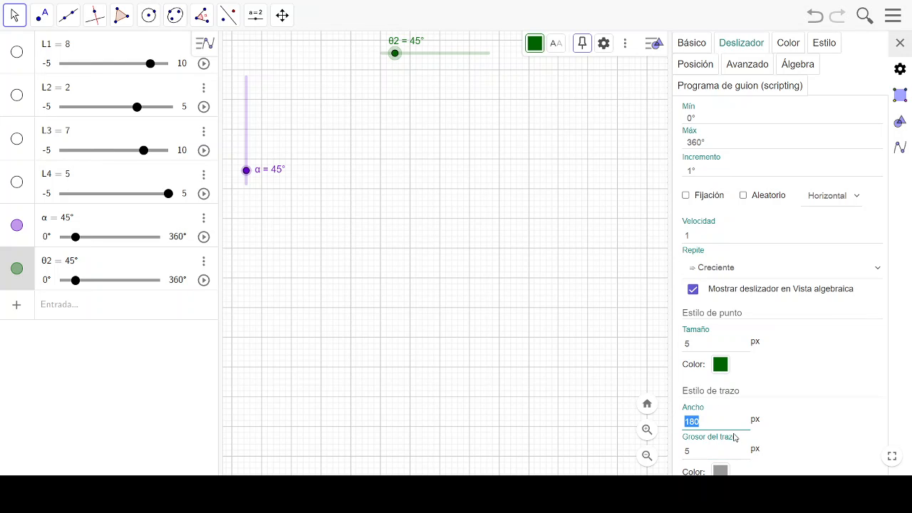
pyautogui.write('360')
pyautogui.press('Return')
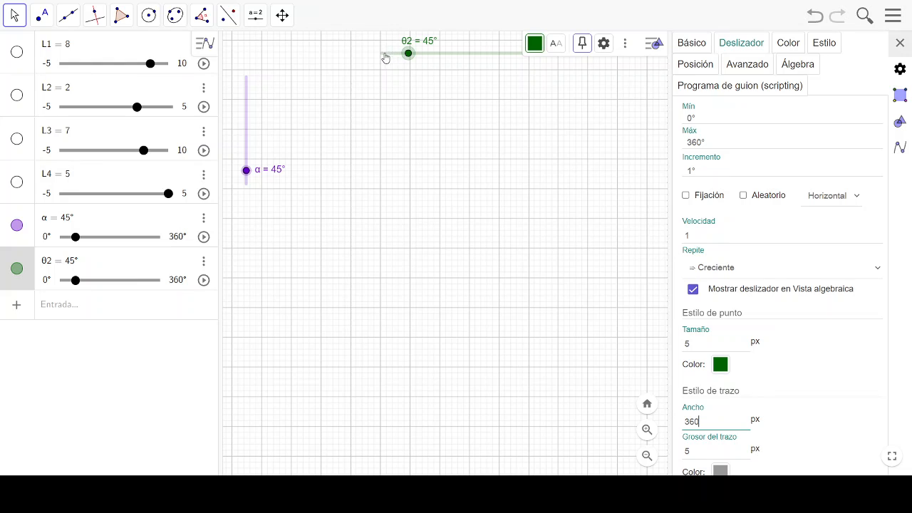
pyautogui.moveTo(385, 58); pyautogui.dragTo(302, 59)
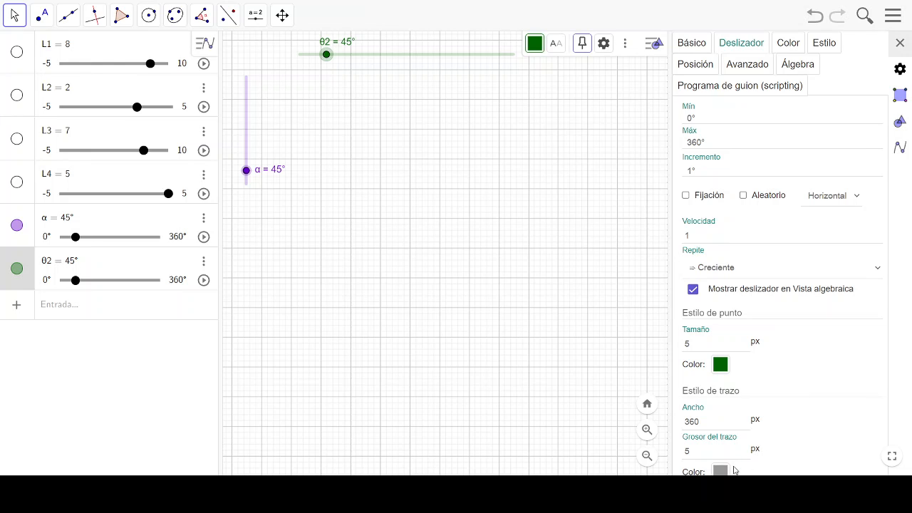
# - Change the θ2 slider's point colour to red (#CC0000) and deselect the slider
pyautogui.click(724, 364)
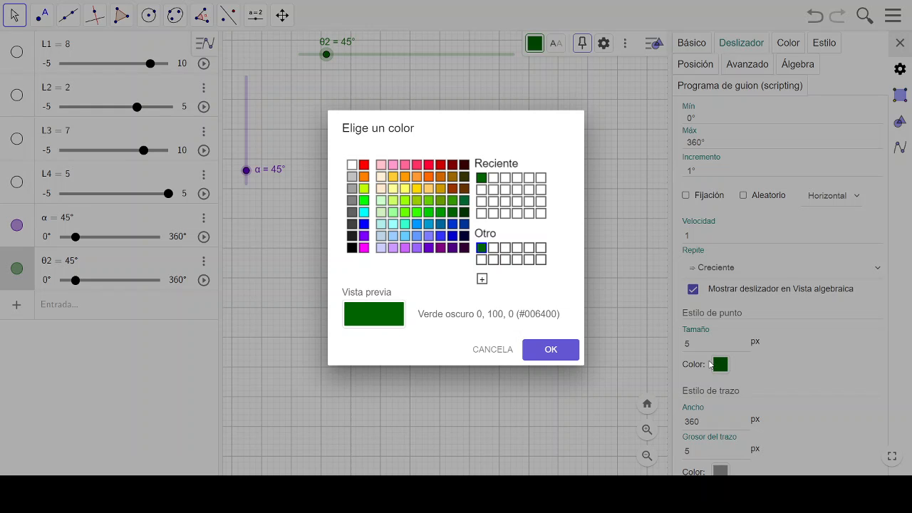
pyautogui.click(441, 165)
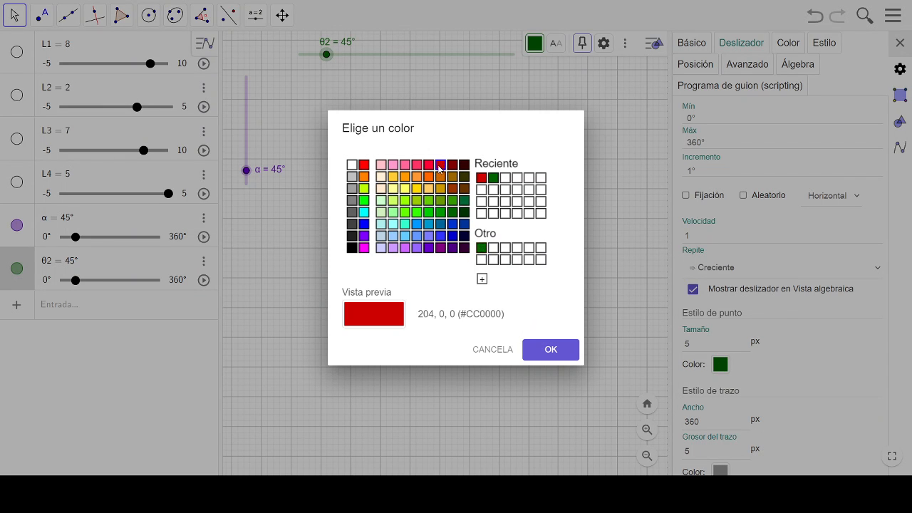
pyautogui.click(547, 349)
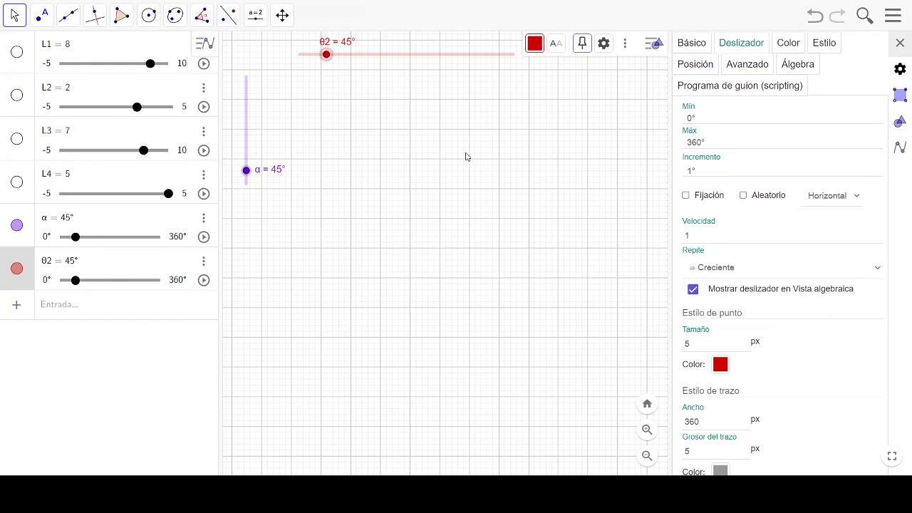
pyautogui.click(577, 184)
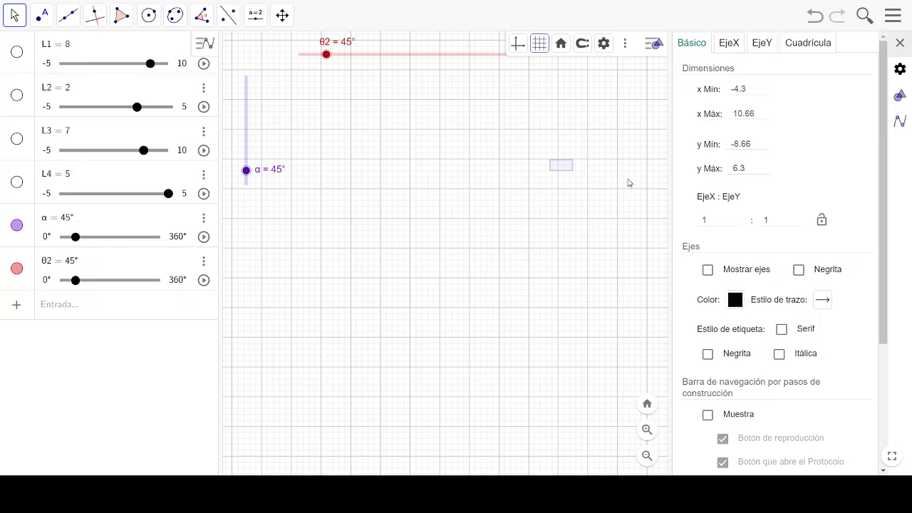
# - Review the θ2 slider's colour, style, position, advanced and algebra properties and close the properties view
pyautogui.click(439, 55)
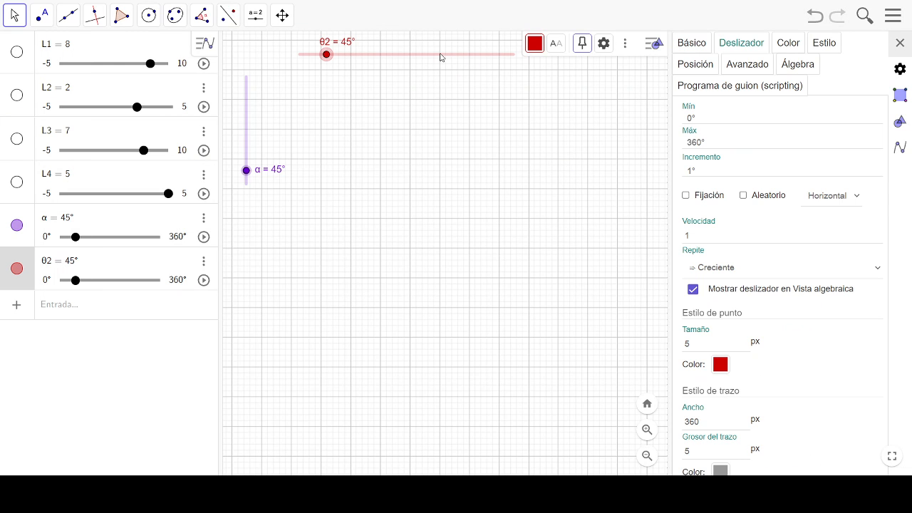
pyautogui.click(787, 47)
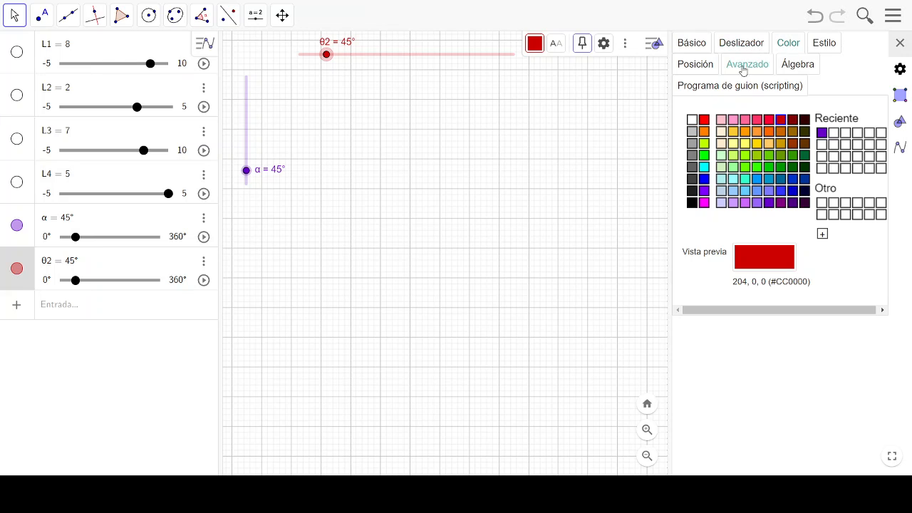
pyautogui.click(826, 45)
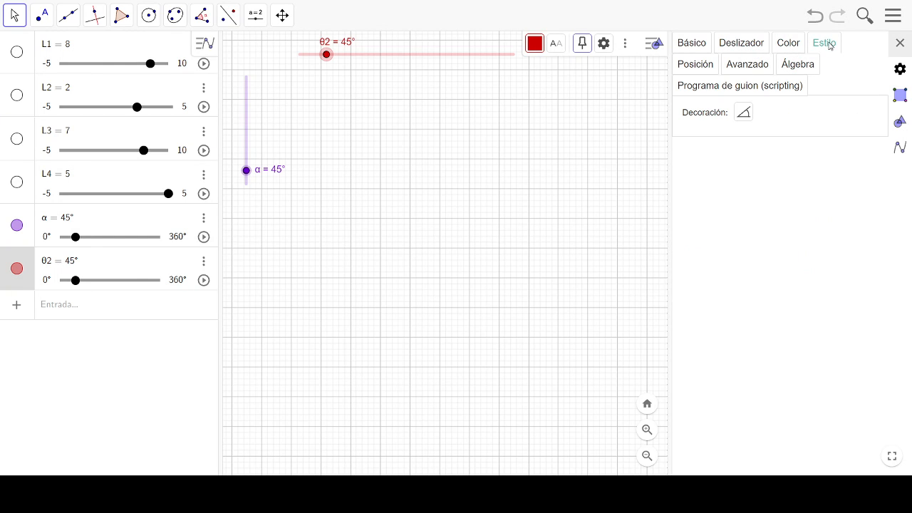
pyautogui.click(695, 66)
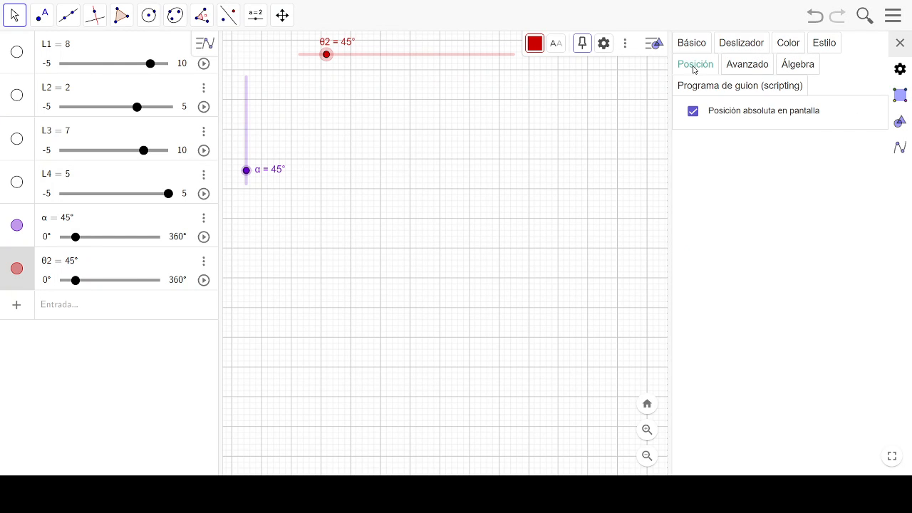
pyautogui.click(738, 68)
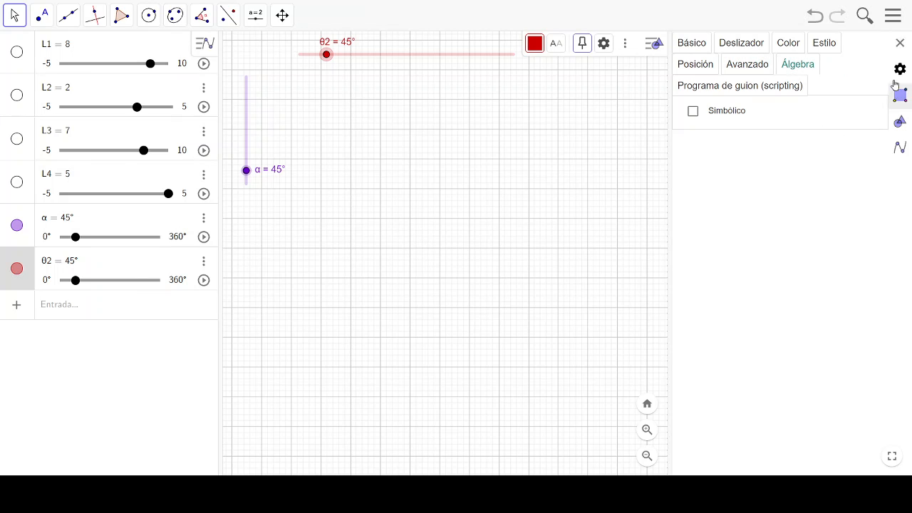
pyautogui.click(900, 44)
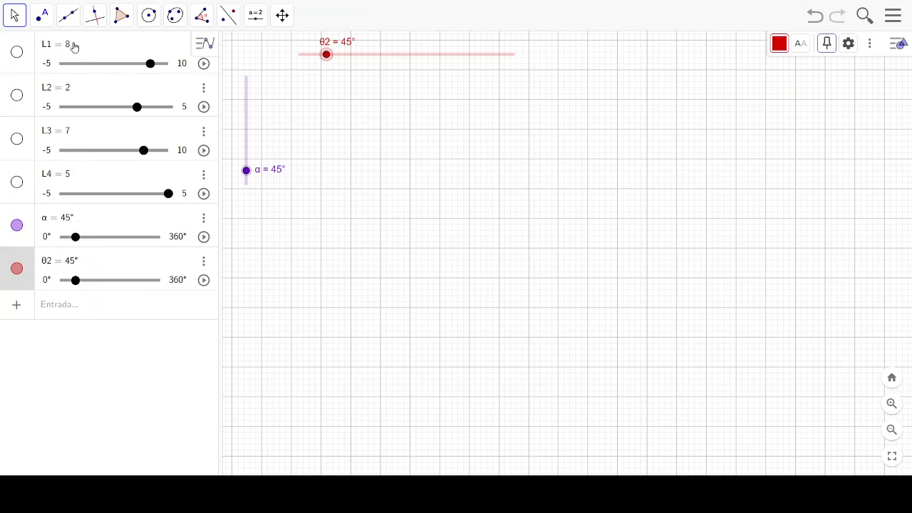
# - Draw a horizontal segment of given length L1 starting from a new point A at (1, -4)
pyautogui.click(69, 19)
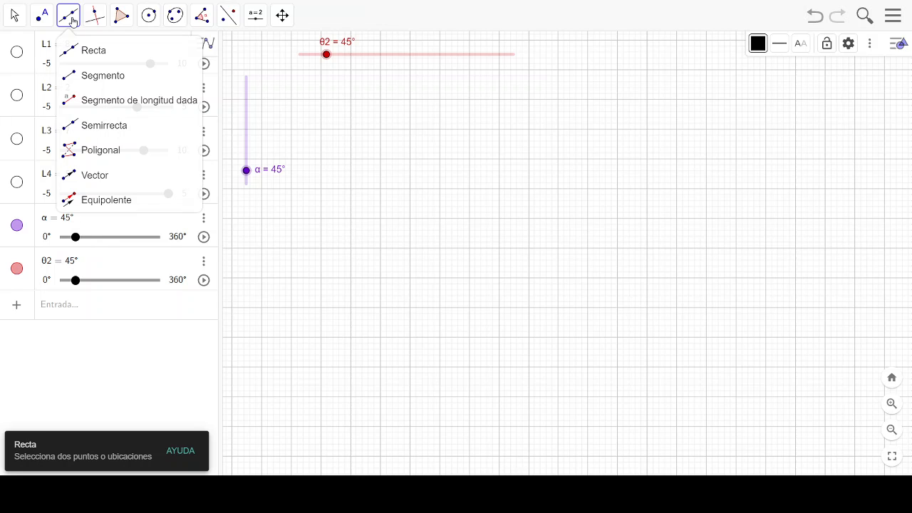
pyautogui.click(71, 49)
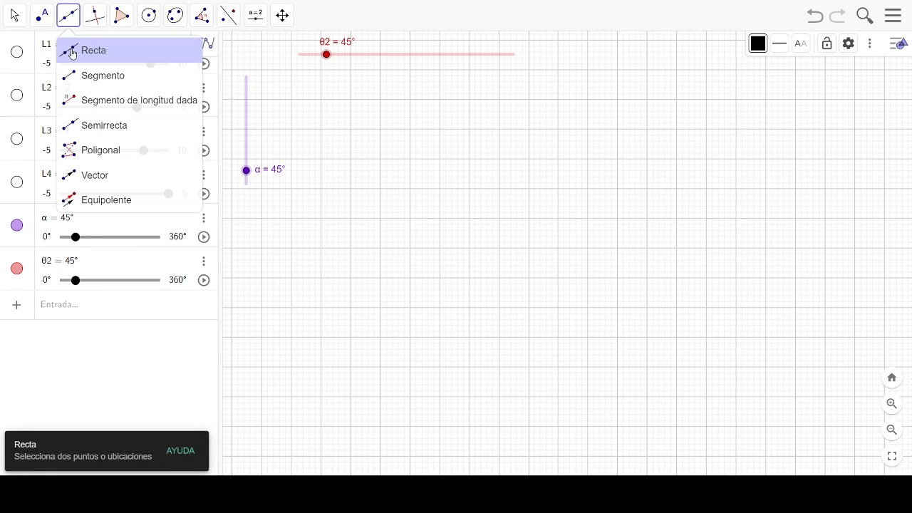
pyautogui.click(82, 79)
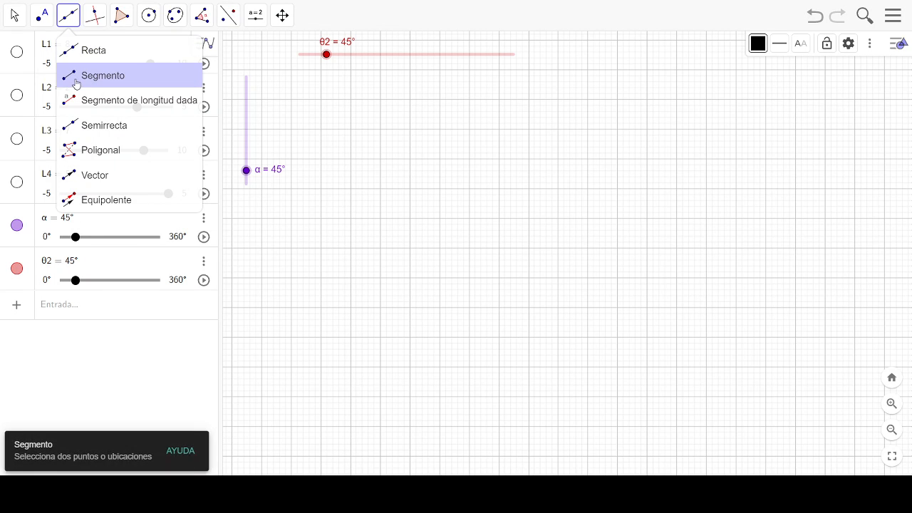
pyautogui.click(75, 102)
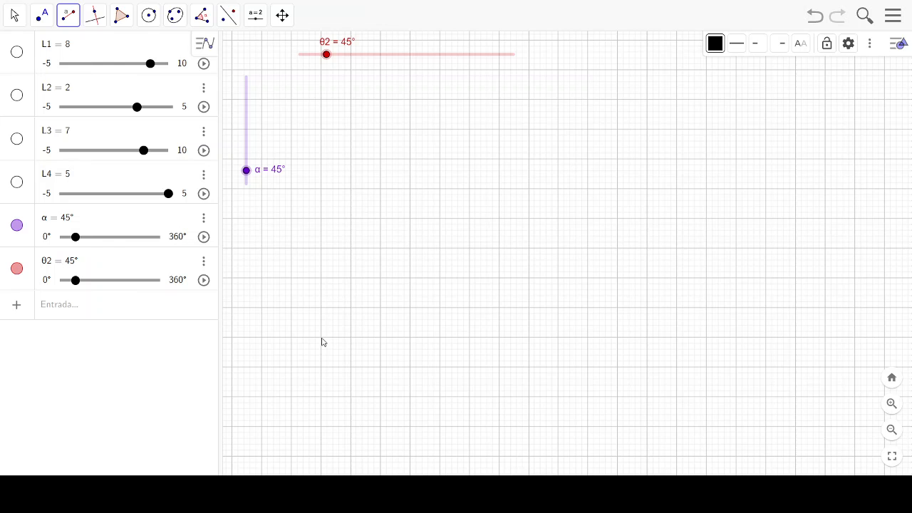
pyautogui.click(380, 338)
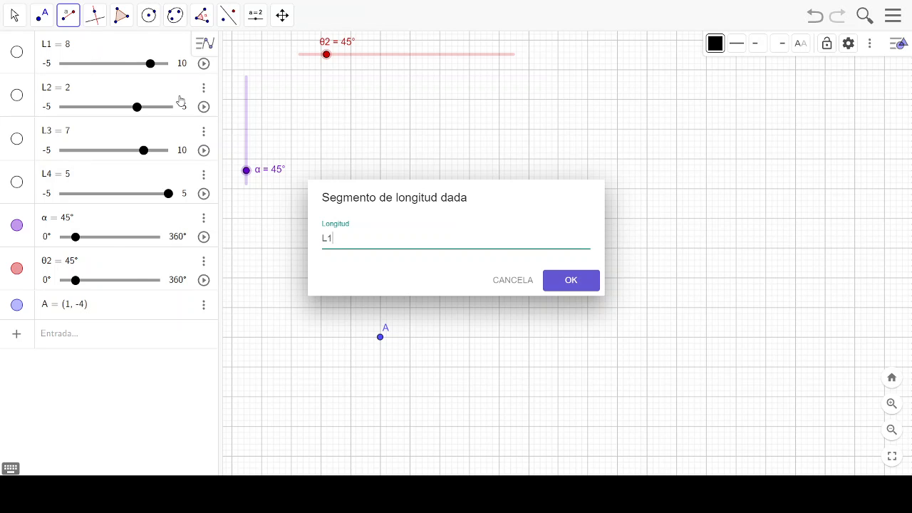
pyautogui.press('Return')
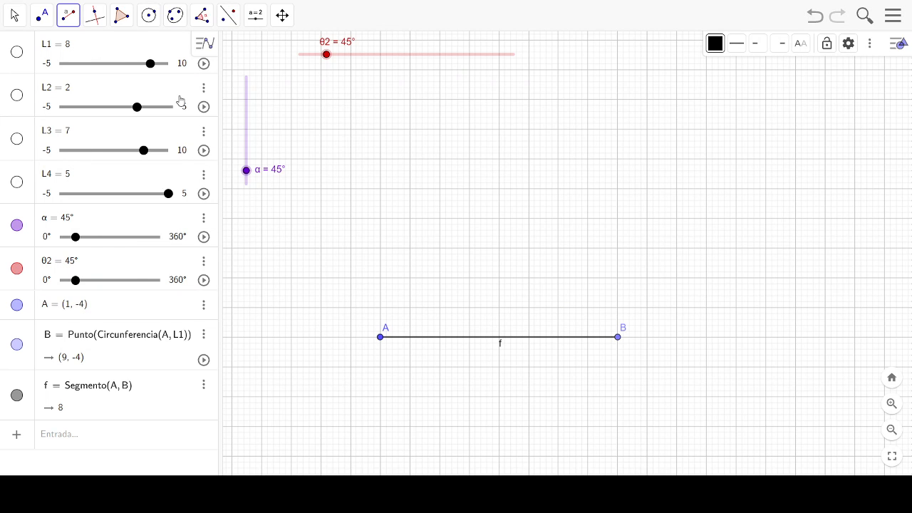
# - Set the label of segment AB to show its value instead of its name, and close its properties
pyautogui.click(14, 15)
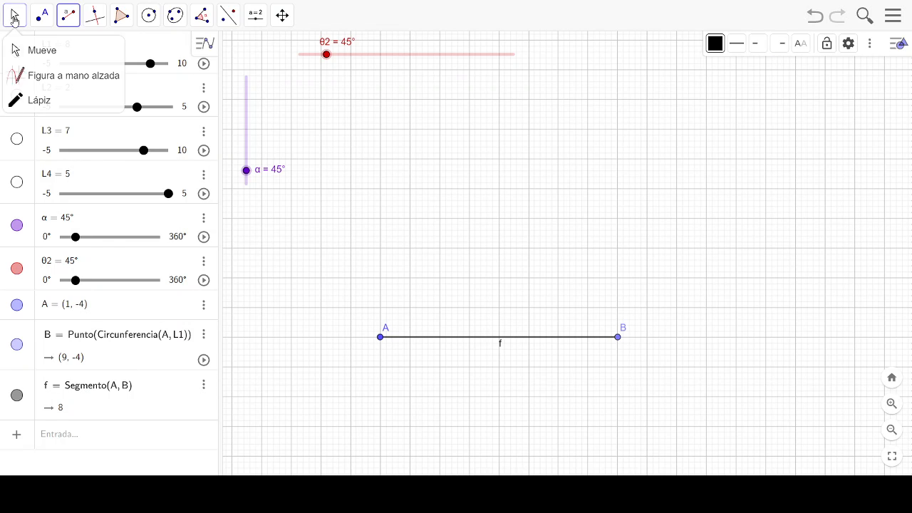
pyautogui.click(474, 340)
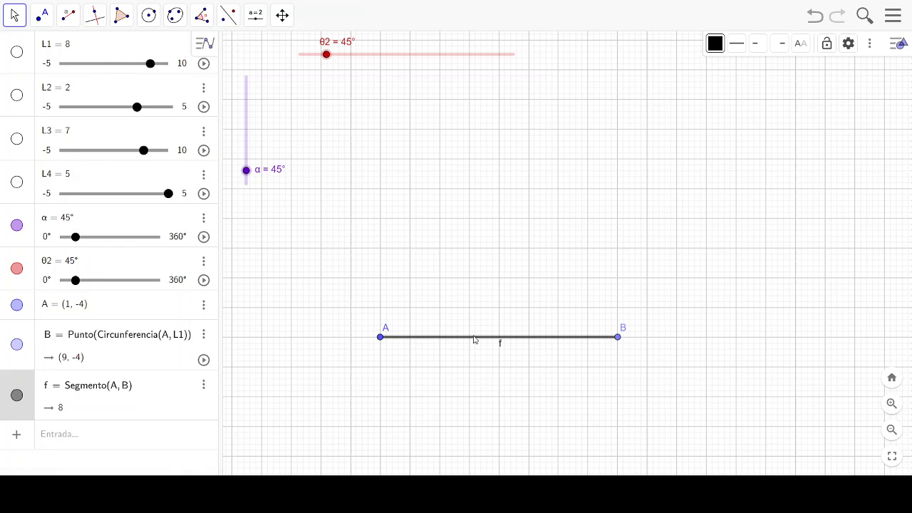
pyautogui.click(203, 388)
pyautogui.click(230, 445)
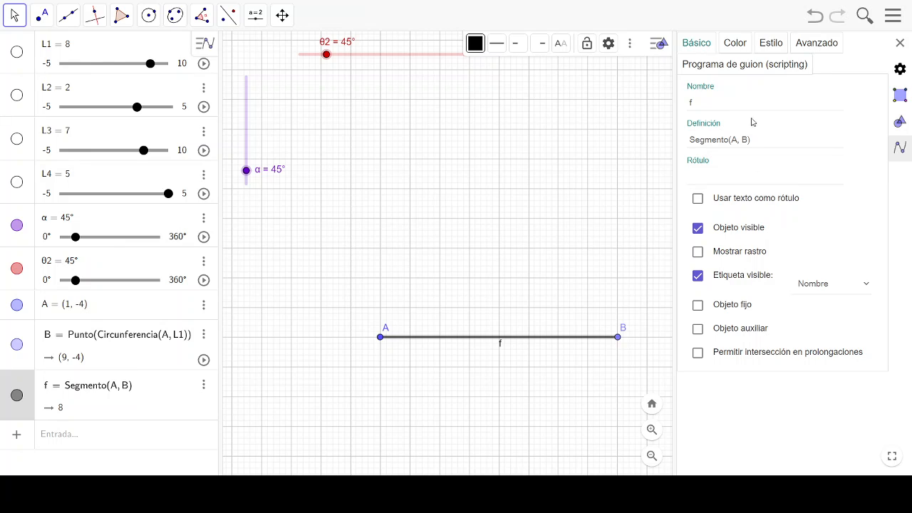
pyautogui.click(719, 99)
pyautogui.click(856, 289)
pyautogui.click(854, 339)
pyautogui.click(900, 44)
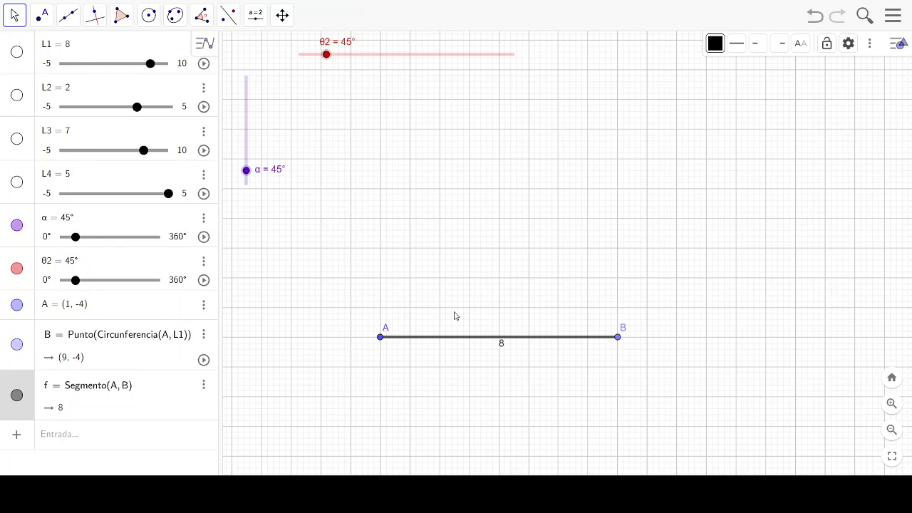
# - Create a counterclockwise angle of given size α from point B about vertex A
pyautogui.click(202, 18)
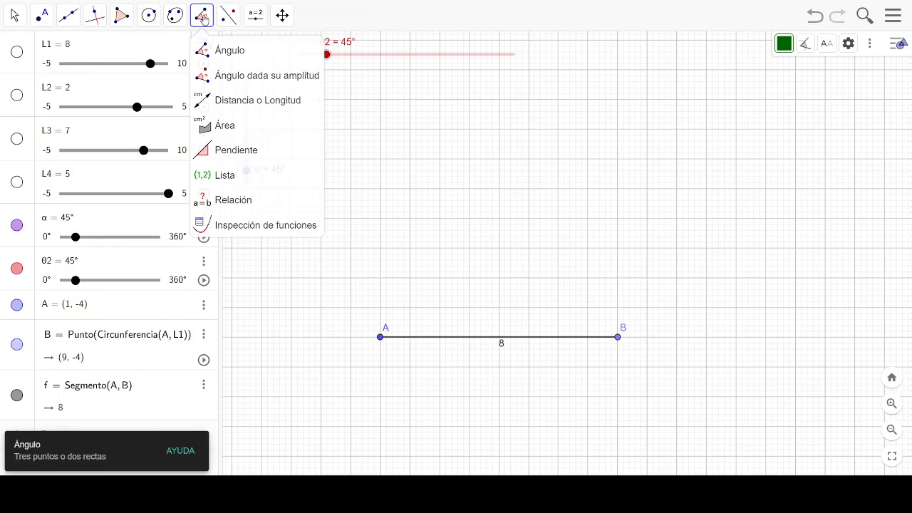
pyautogui.click(244, 76)
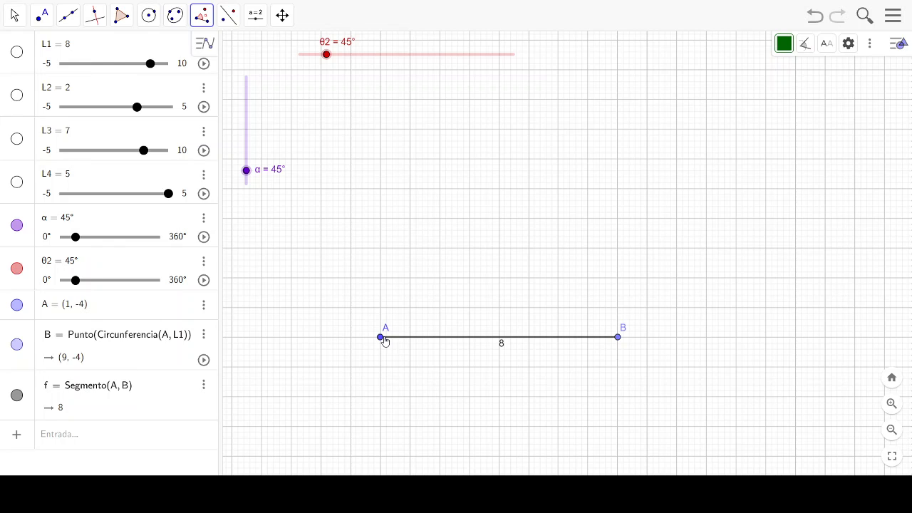
pyautogui.click(618, 337)
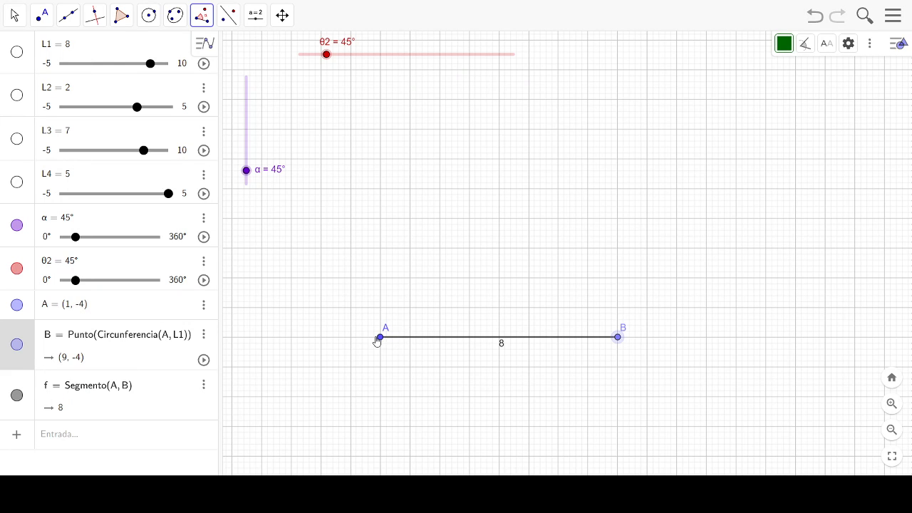
pyautogui.click(379, 338)
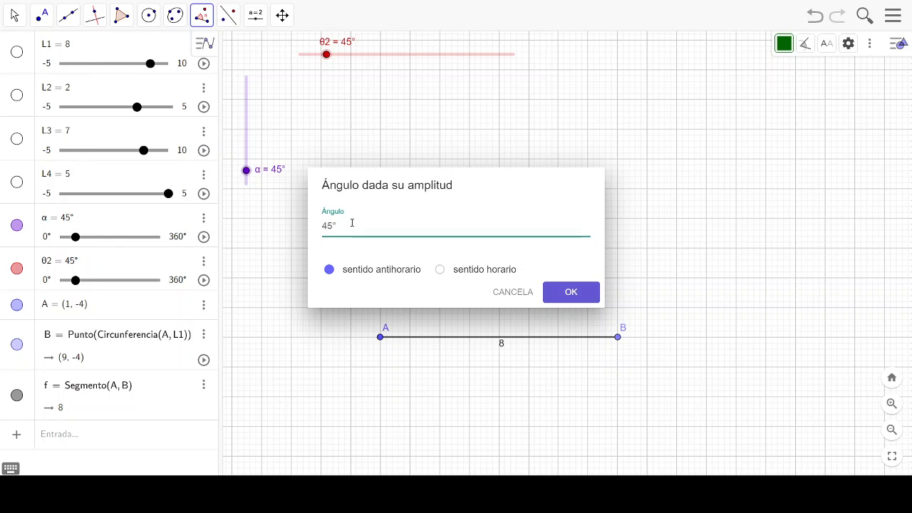
pyautogui.moveTo(351, 223); pyautogui.dragTo(293, 225)
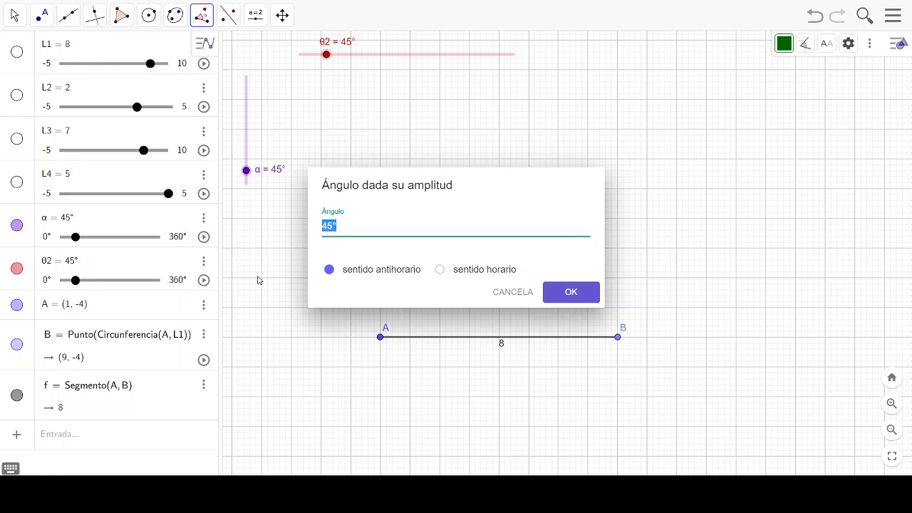
pyautogui.click(11, 470)
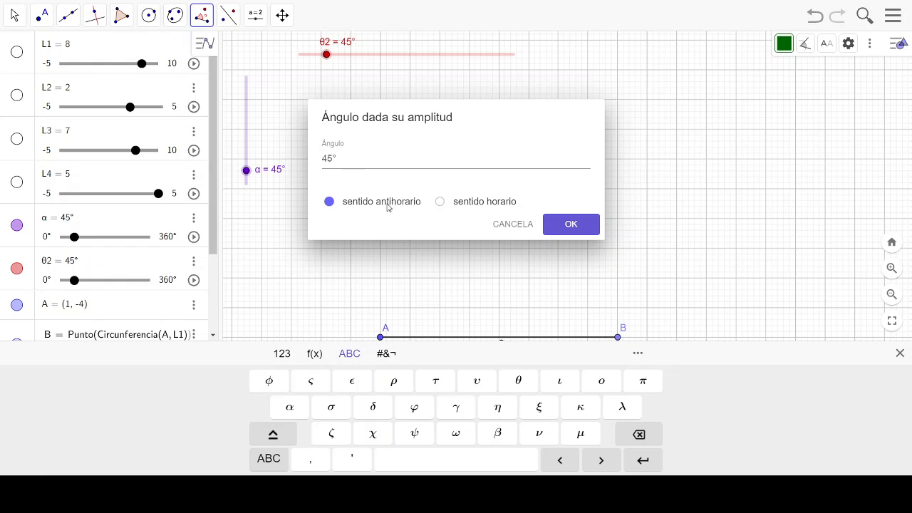
pyautogui.click(383, 155)
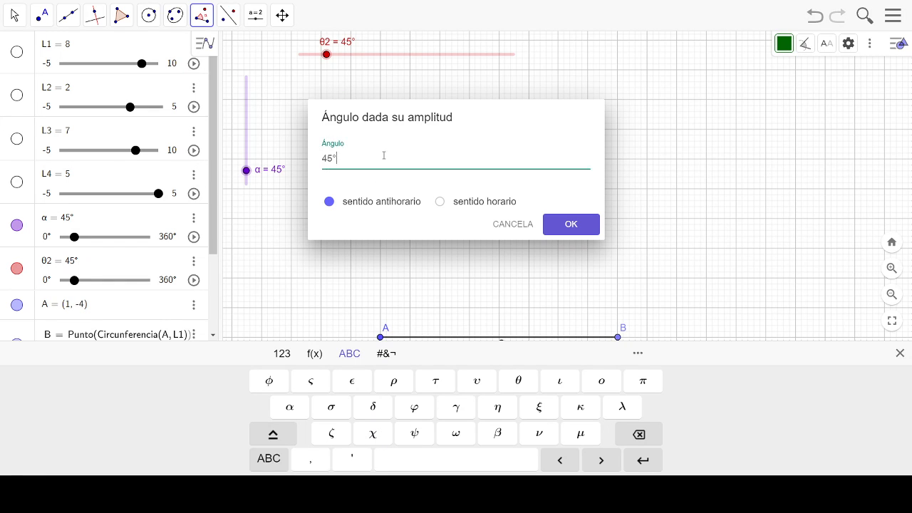
pyautogui.press('BackSpace')
pyautogui.press('BackSpace')
pyautogui.press('BackSpace')
pyautogui.click(292, 411)
pyautogui.click(566, 228)
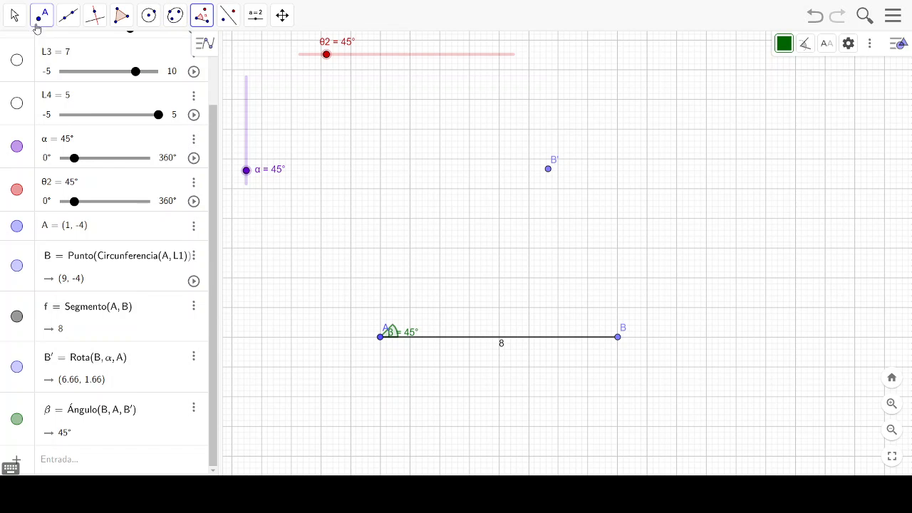
# - Draw a segment from point A to the rotated point B'
pyautogui.click(67, 19)
pyautogui.click(93, 76)
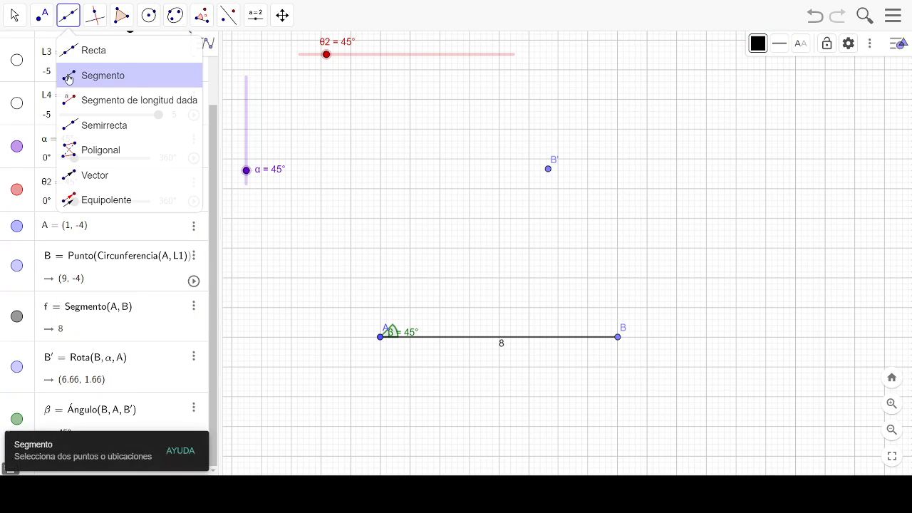
pyautogui.click(379, 337)
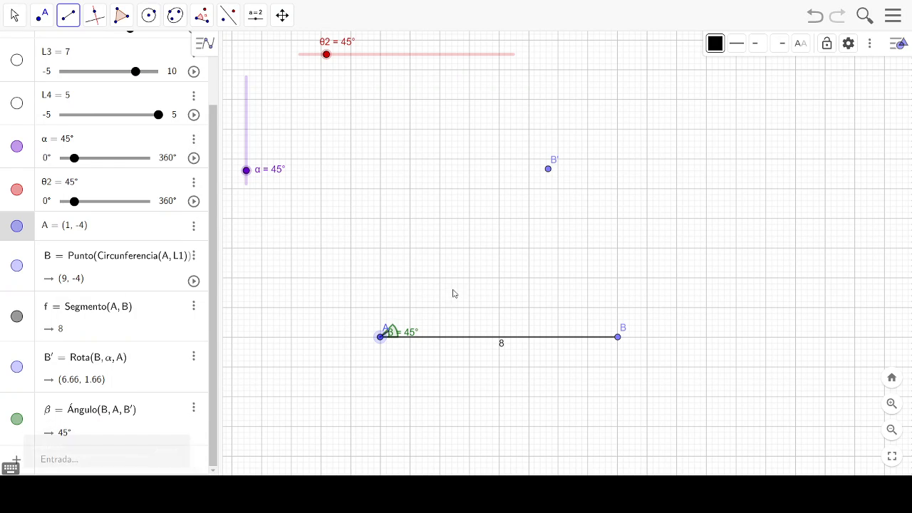
pyautogui.click(548, 170)
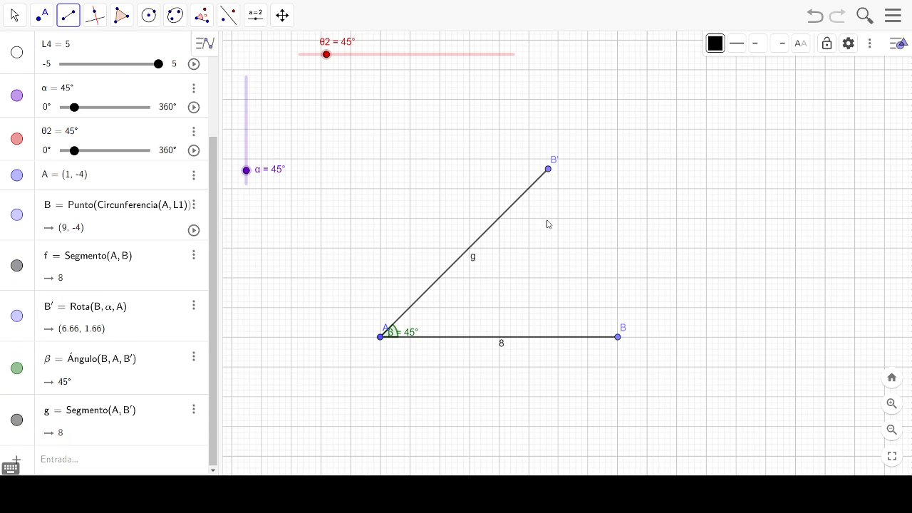
# - Hide segment AB and point B, and lower the α slider to 16° to rotate segment AB'
pyautogui.click(14, 15)
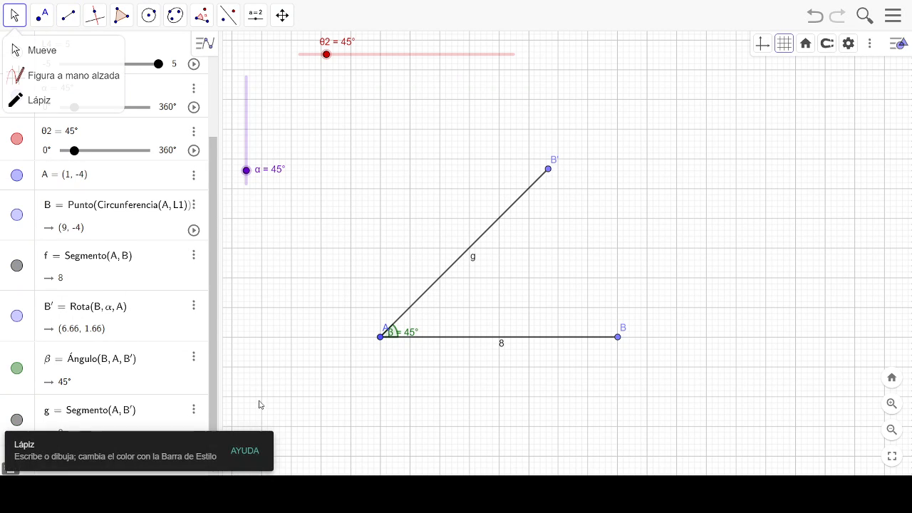
pyautogui.click(467, 343)
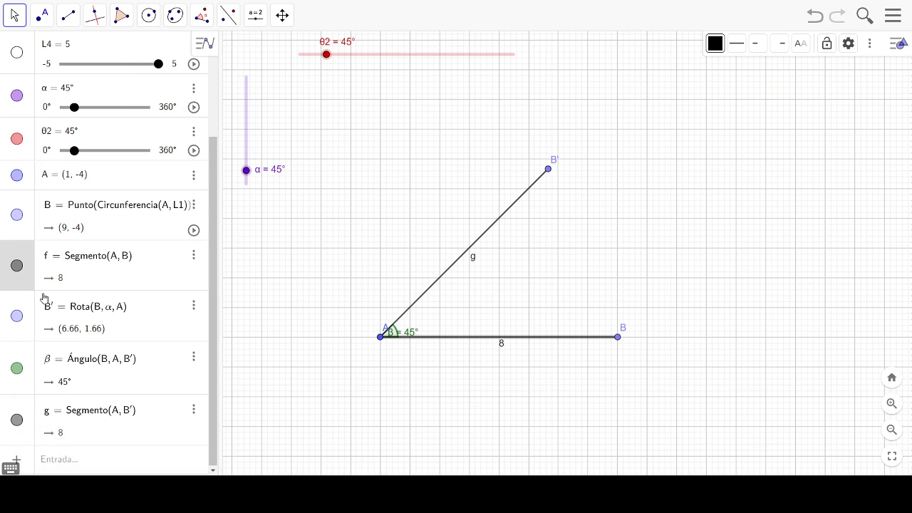
pyautogui.click(17, 266)
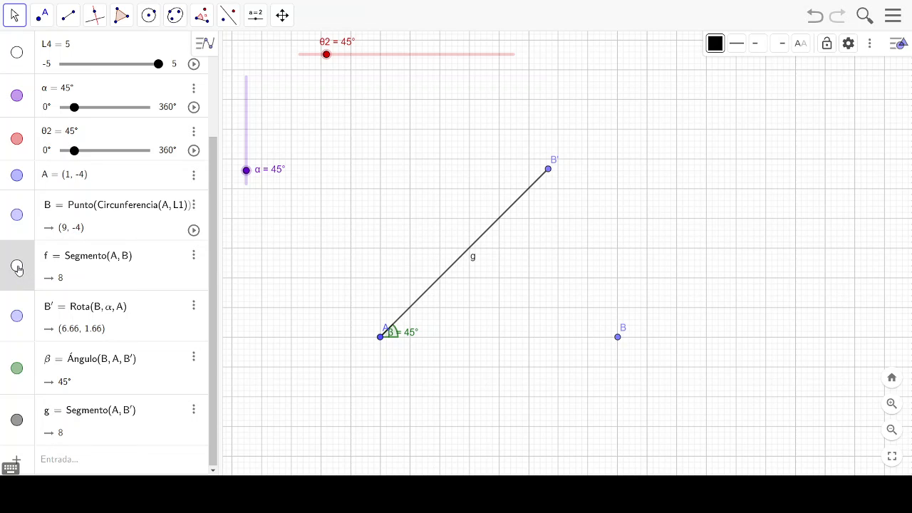
pyautogui.click(17, 266)
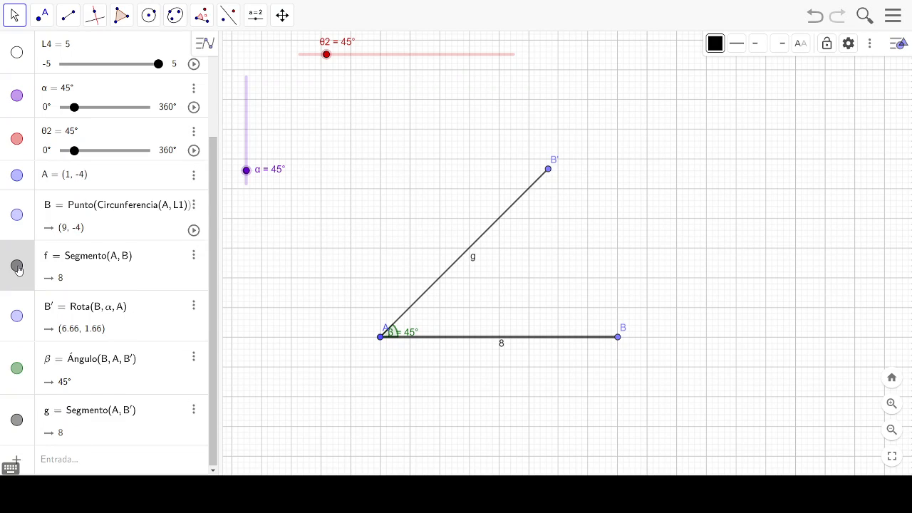
pyautogui.click(17, 267)
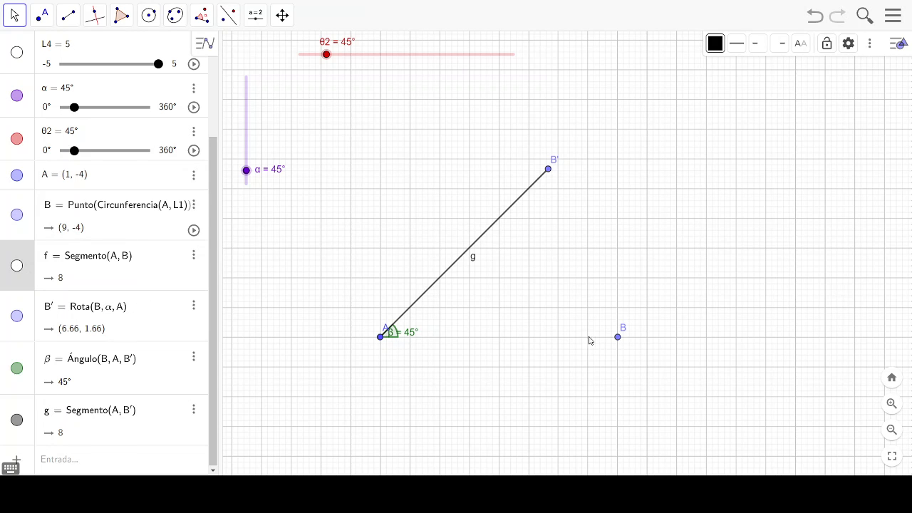
pyautogui.click(618, 337)
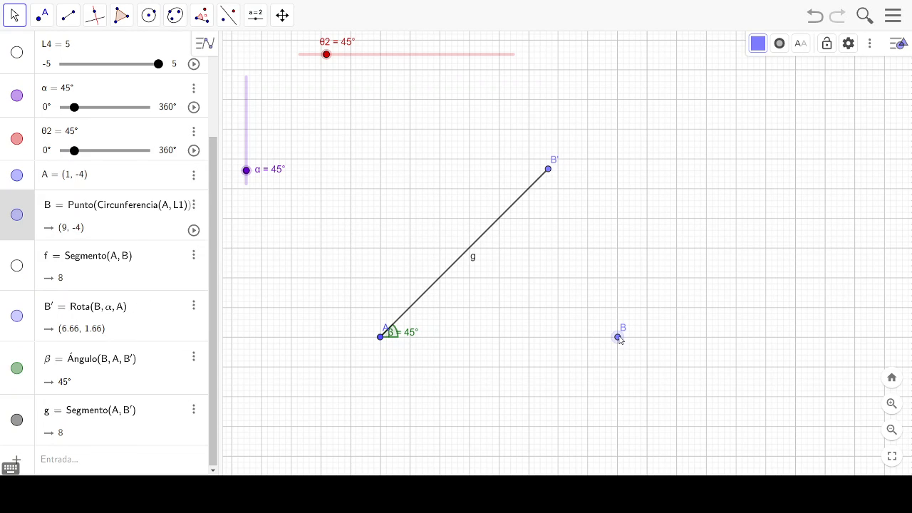
pyautogui.click(17, 215)
pyautogui.moveTo(249, 176)
pyautogui.mouseDown()
pyautogui.moveTo(249, 158)
pyautogui.moveTo(256, 183)
pyautogui.mouseUp()
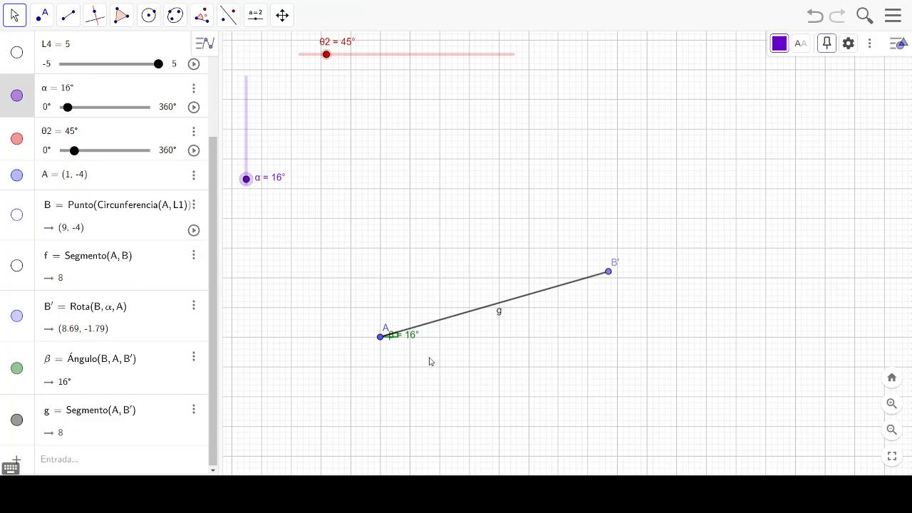
# - Move the label of angle β away from vertex A so it sits clear of the angle marker
pyautogui.moveTo(392, 336); pyautogui.dragTo(412, 342)
pyautogui.moveTo(420, 343); pyautogui.dragTo(421, 346)
pyautogui.click(419, 343)
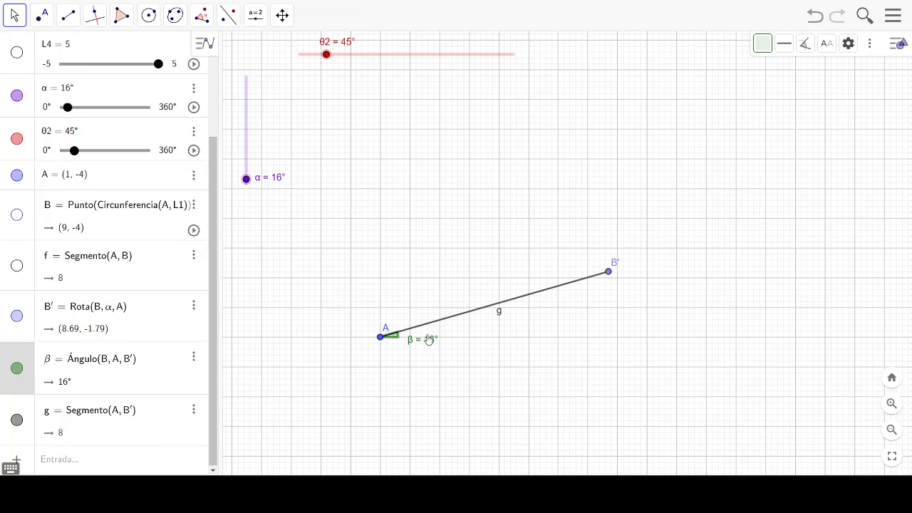
pyautogui.click(53, 462)
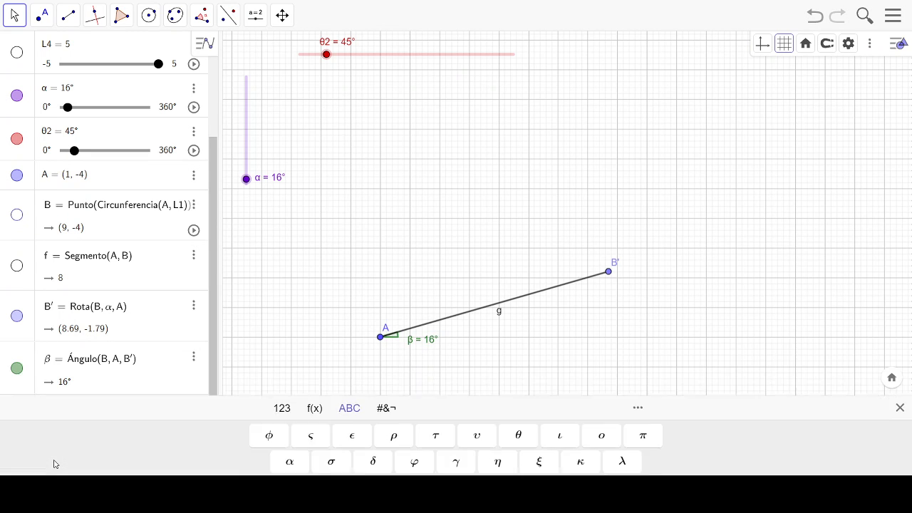
pyautogui.click(258, 295)
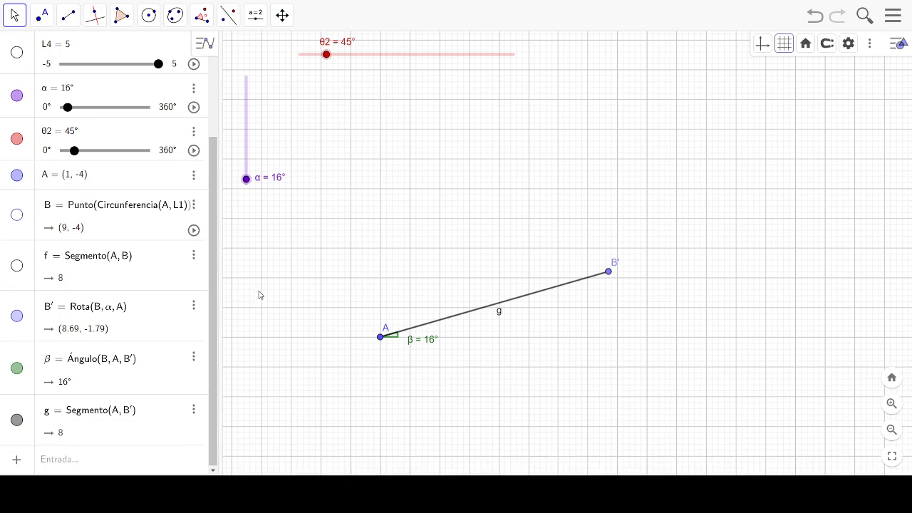
# - Give angle β the caption α, set its label to show caption and value, and close its properties
pyautogui.click(423, 342)
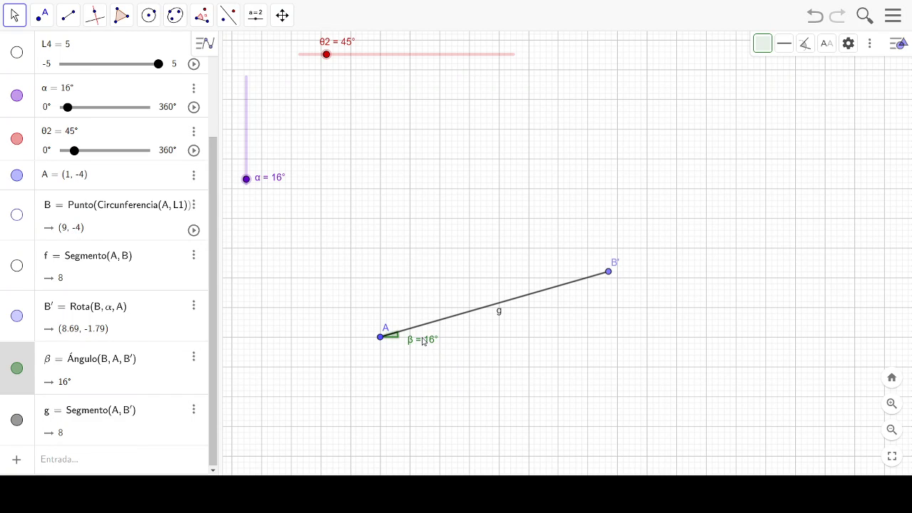
pyautogui.click(193, 356)
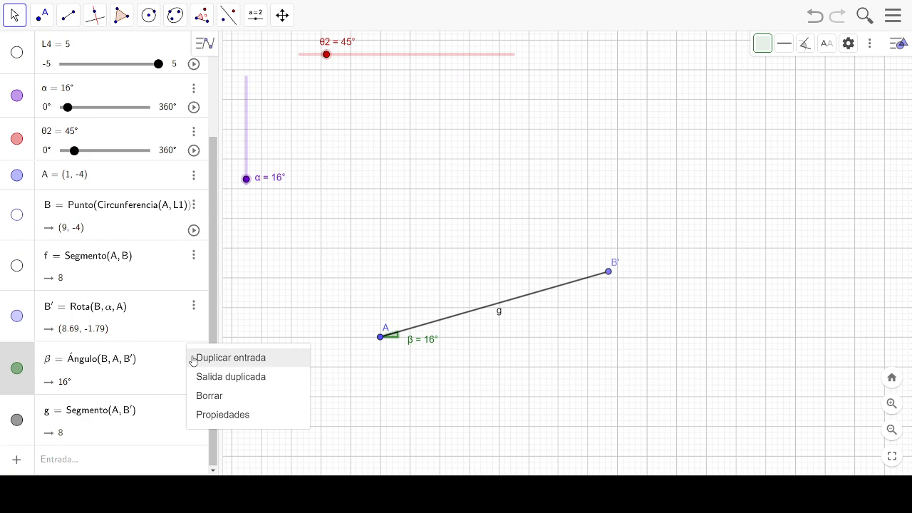
pyautogui.click(245, 415)
pyautogui.click(733, 101)
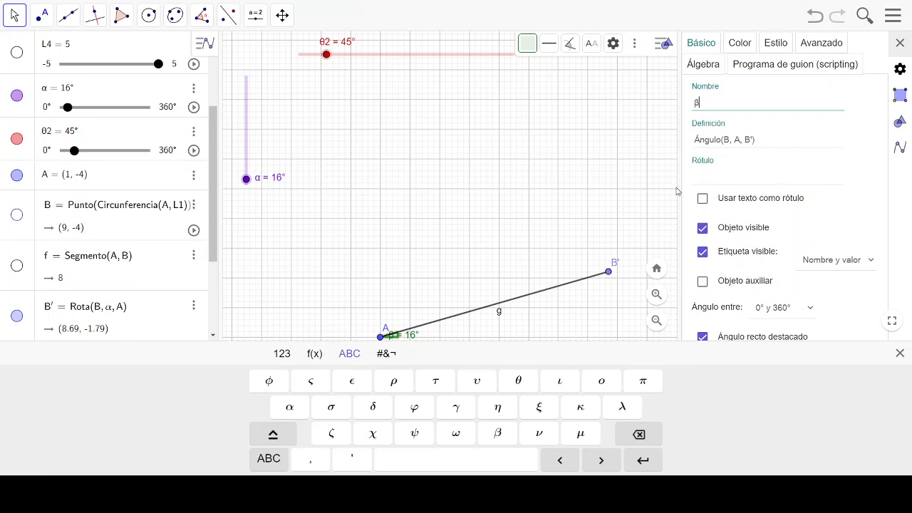
pyautogui.click(709, 176)
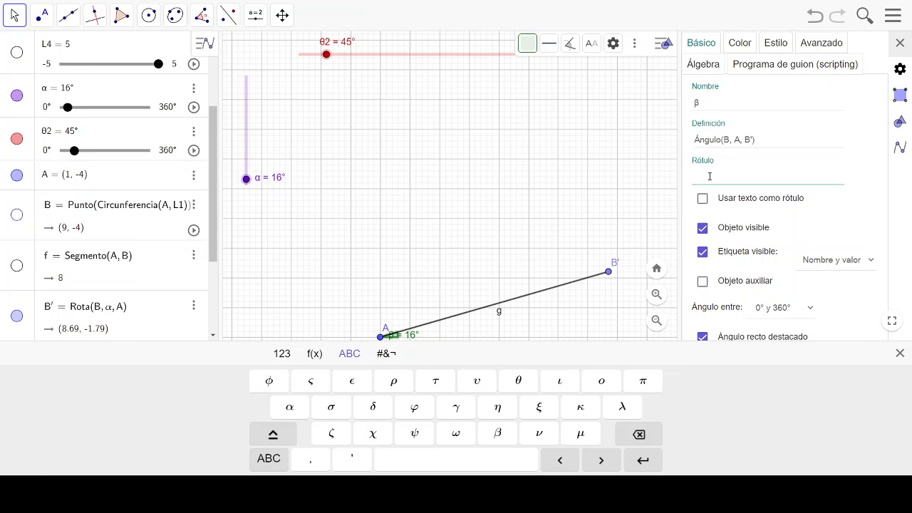
pyautogui.click(295, 409)
pyautogui.click(838, 267)
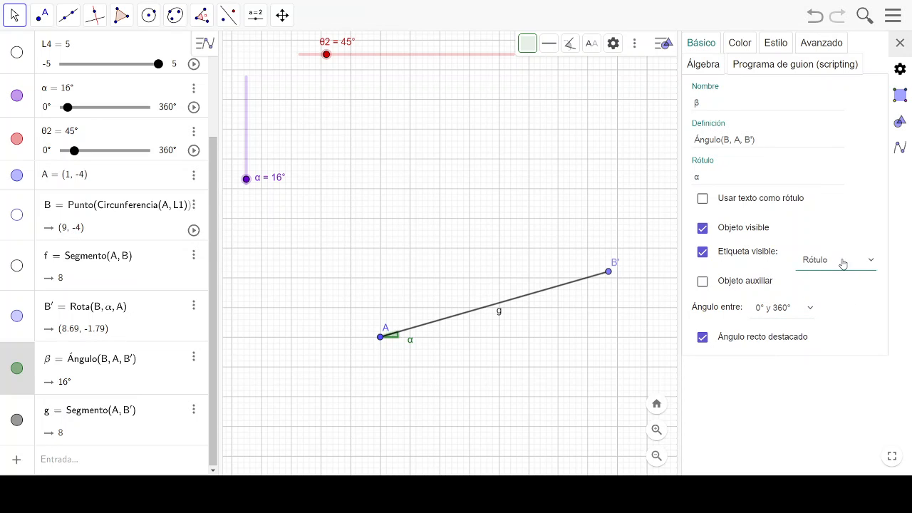
pyautogui.click(857, 359)
pyautogui.click(899, 43)
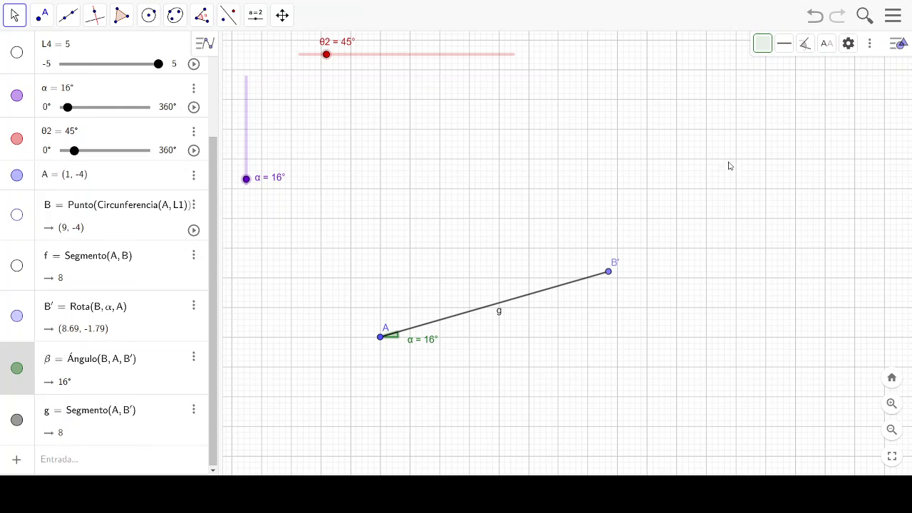
# - Nudge the label of the angle at A and change the angle's colour to purple (#6600CC)
pyautogui.moveTo(411, 345); pyautogui.dragTo(411, 342)
pyautogui.click(194, 356)
pyautogui.click(235, 415)
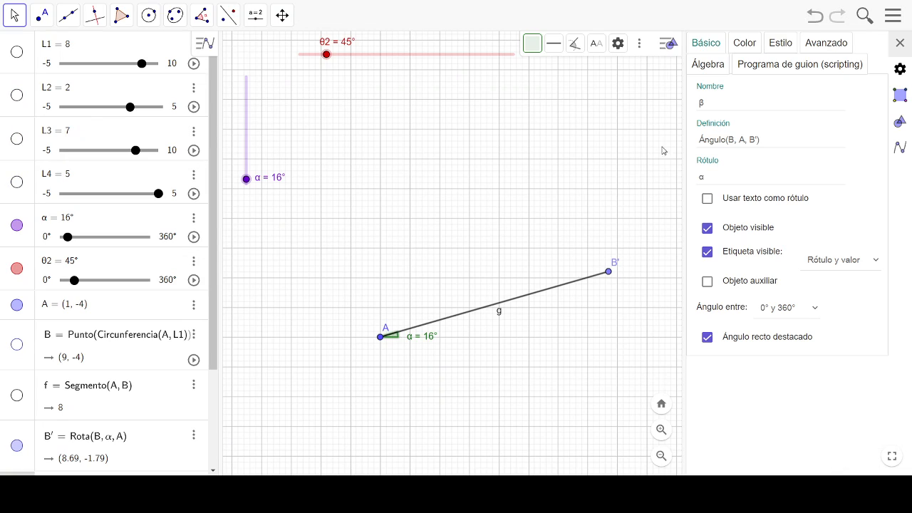
pyautogui.click(744, 44)
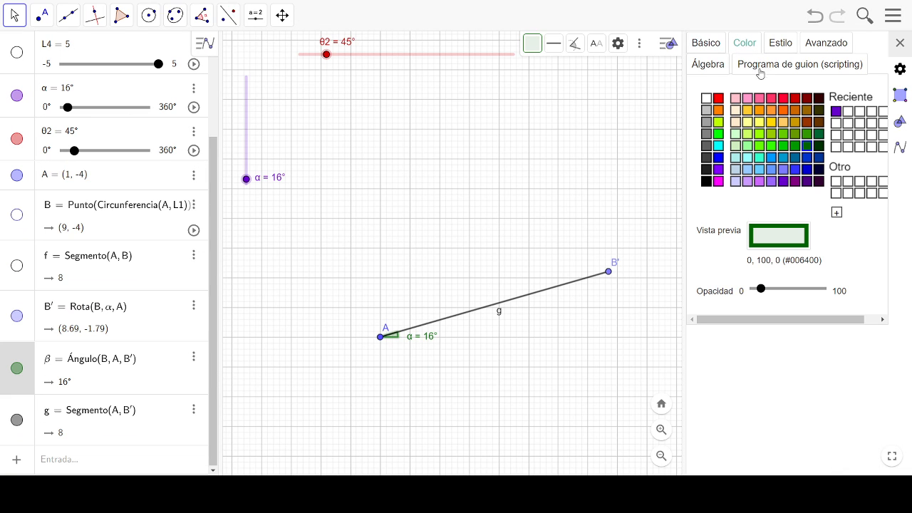
pyautogui.click(777, 181)
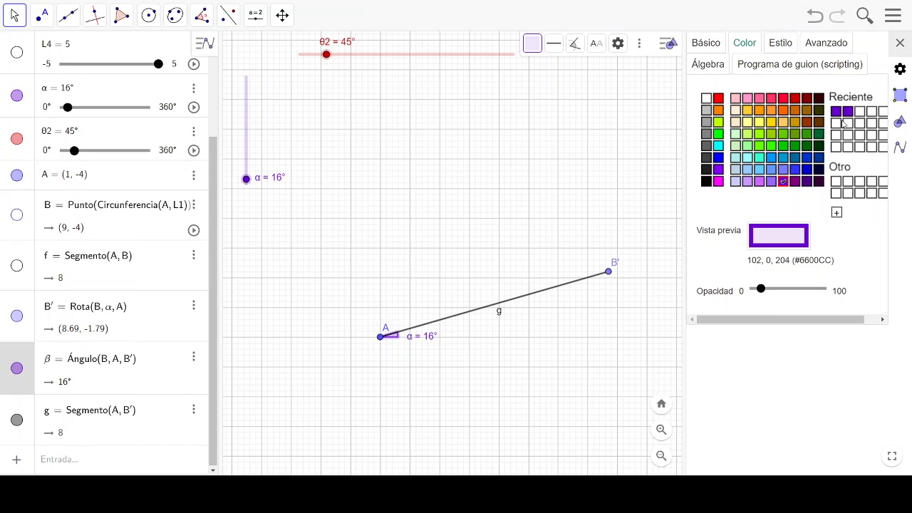
pyautogui.click(900, 44)
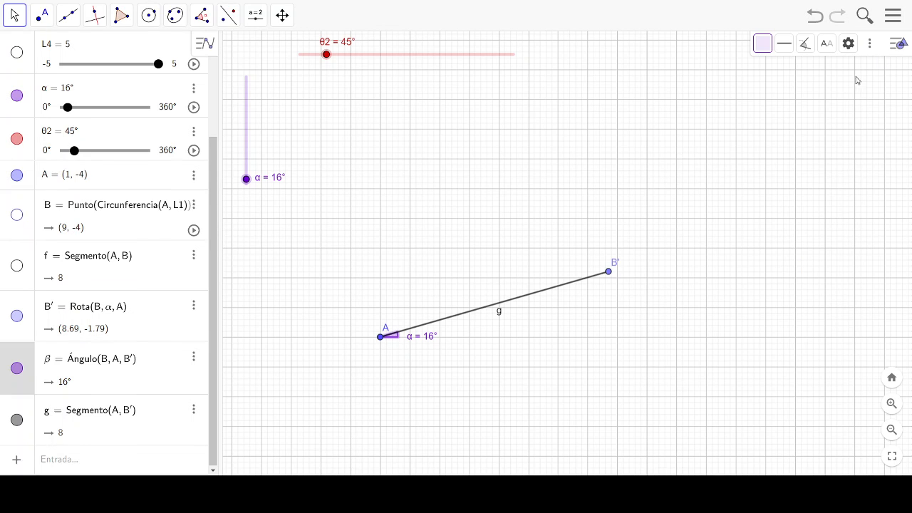
# - Give segment AB' the caption L1 and set its label to show the value
pyautogui.click(499, 313)
pyautogui.rightClick(499, 311)
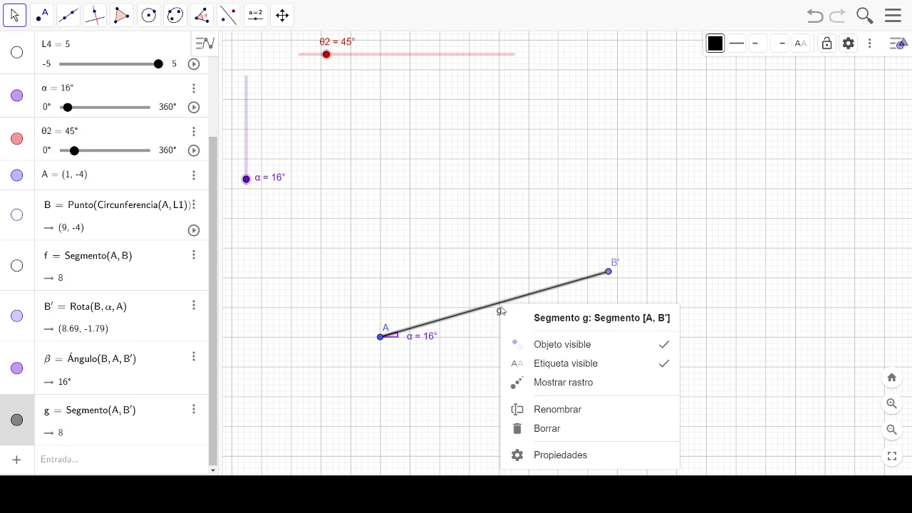
pyautogui.click(562, 459)
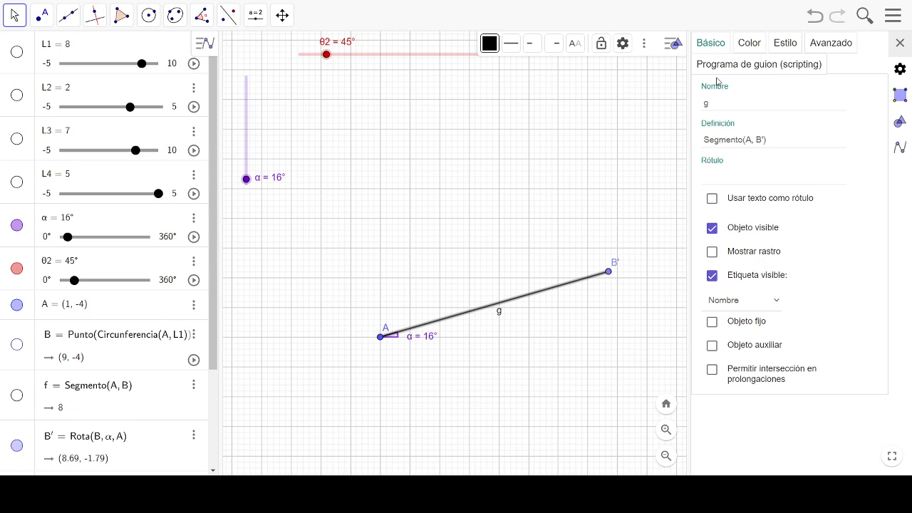
pyautogui.click(719, 103)
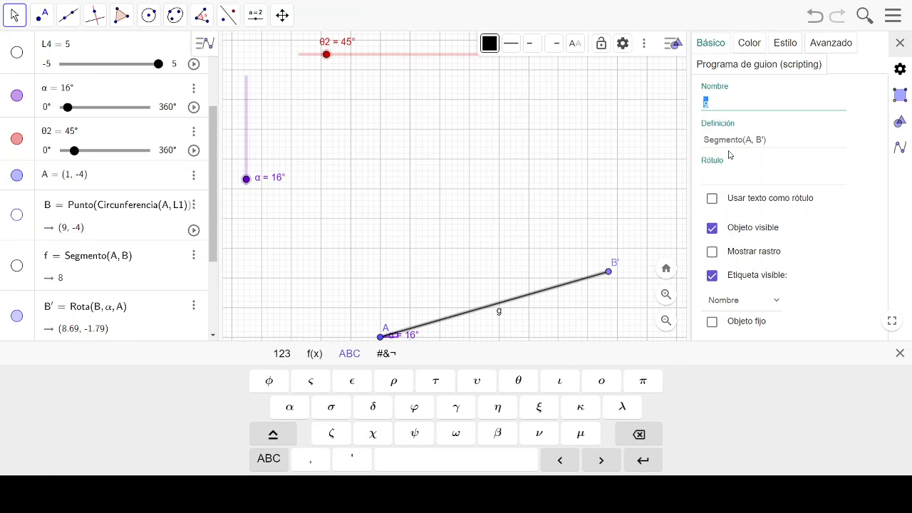
pyautogui.click(711, 173)
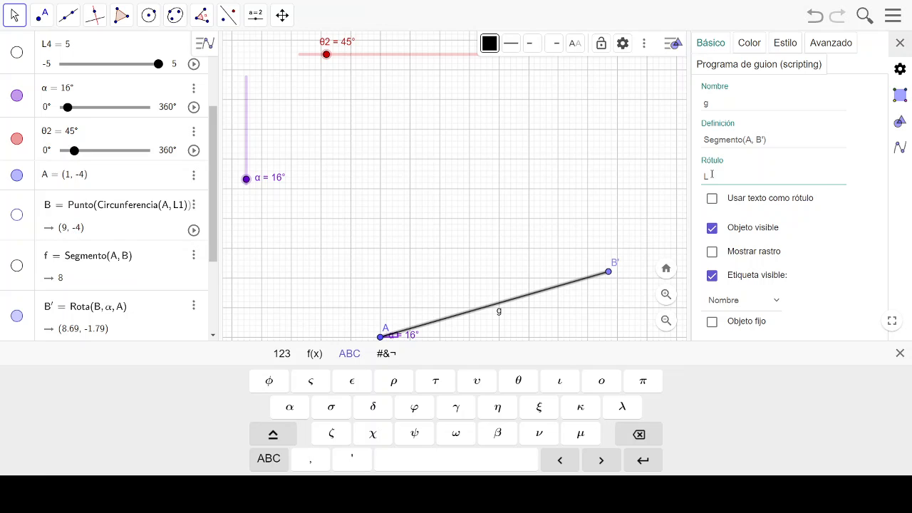
pyautogui.write('L1')
pyautogui.click(850, 285)
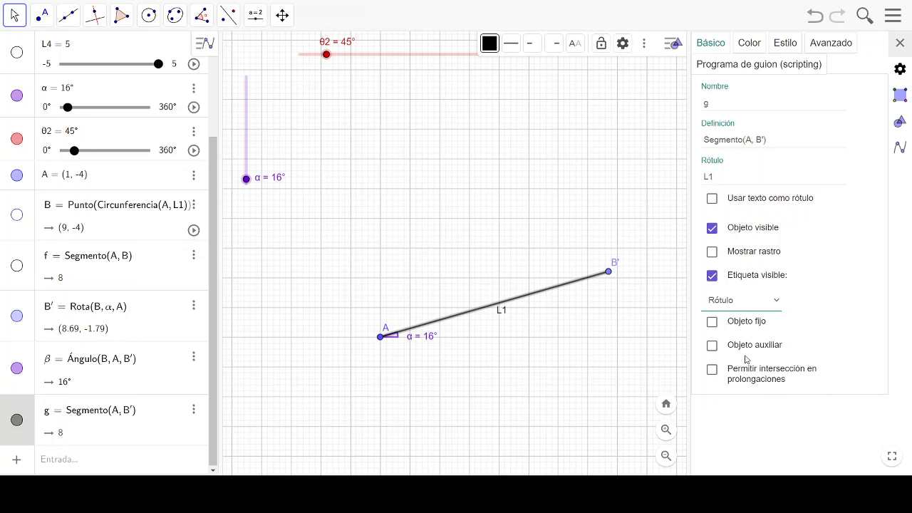
pyautogui.click(746, 356)
# - Thicken the line of segment AB' and colour it grey (#606060)
pyautogui.click(785, 45)
pyautogui.moveTo(803, 93); pyautogui.dragTo(834, 95)
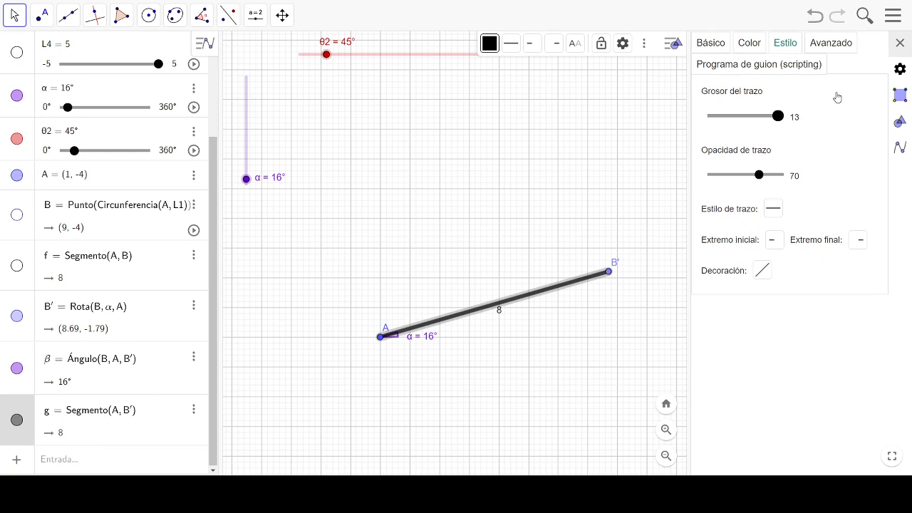
pyautogui.moveTo(780, 121); pyautogui.dragTo(773, 125)
pyautogui.click(743, 44)
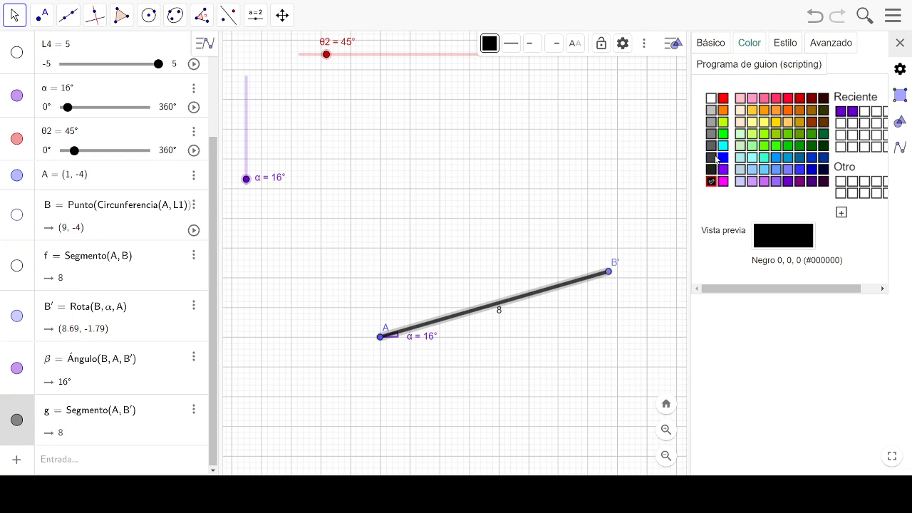
# - Deselect segment AB' and lower the α slider to 8°
pyautogui.click(425, 264)
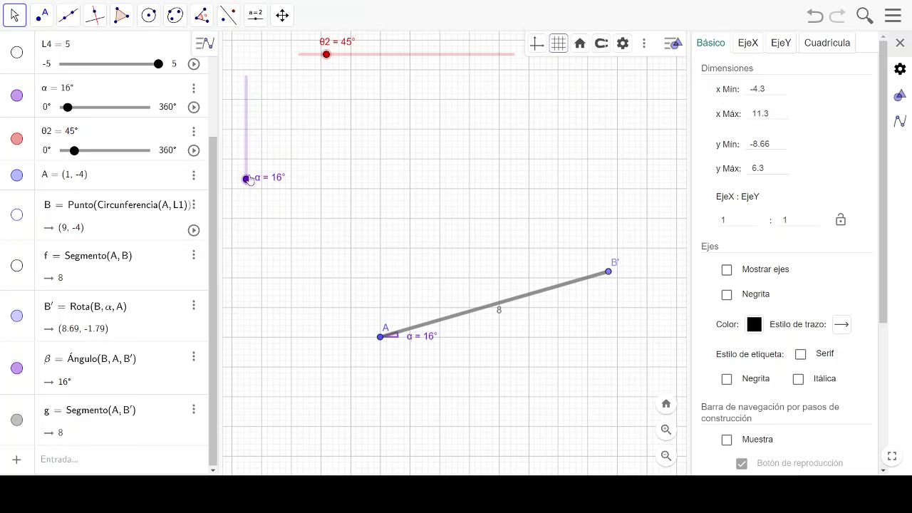
pyautogui.moveTo(247, 179); pyautogui.dragTo(249, 183)
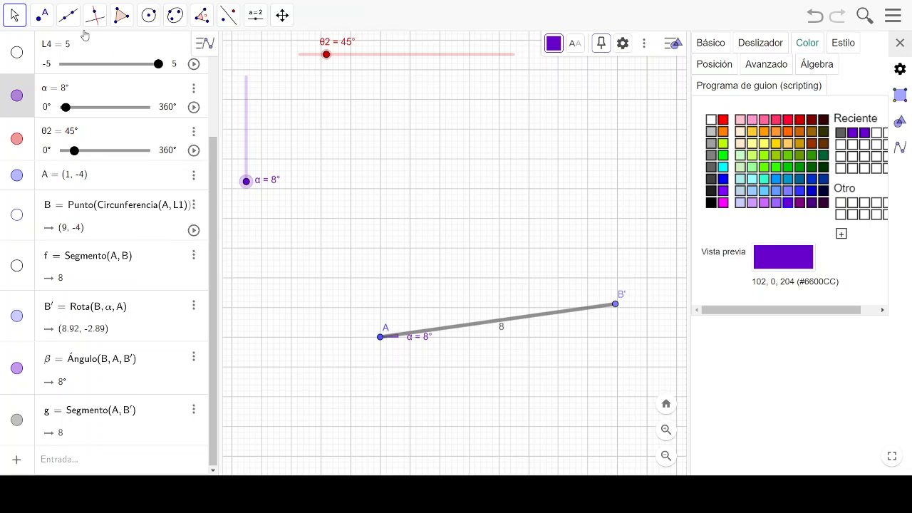
# - Draw a ray from point A through B' and hide segment AB'
pyautogui.click(69, 15)
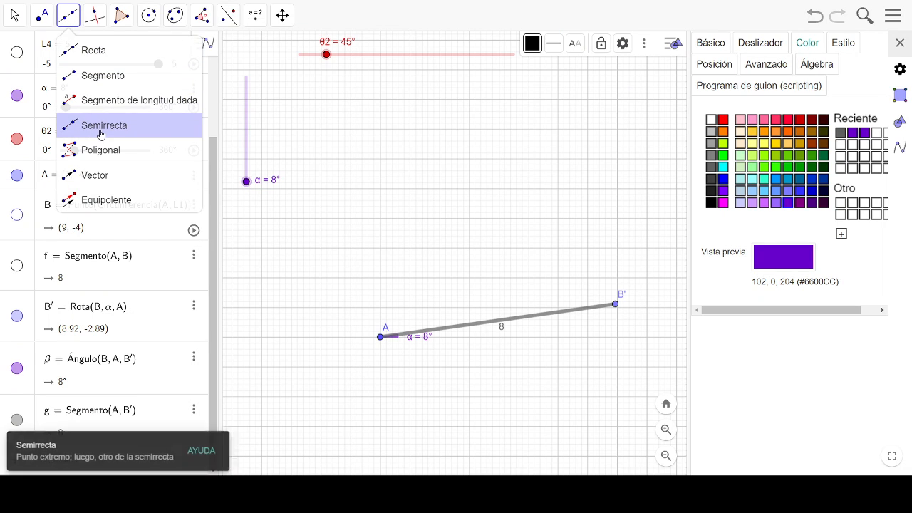
pyautogui.click(70, 128)
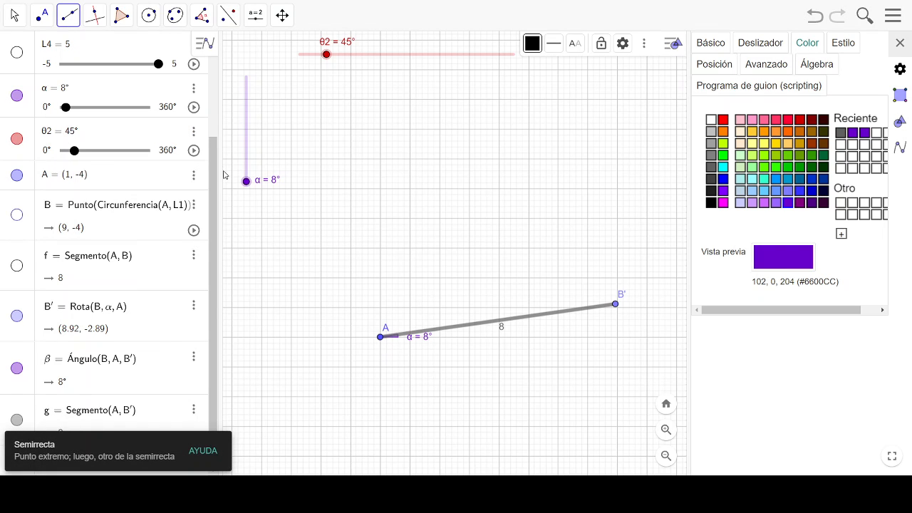
pyautogui.click(69, 21)
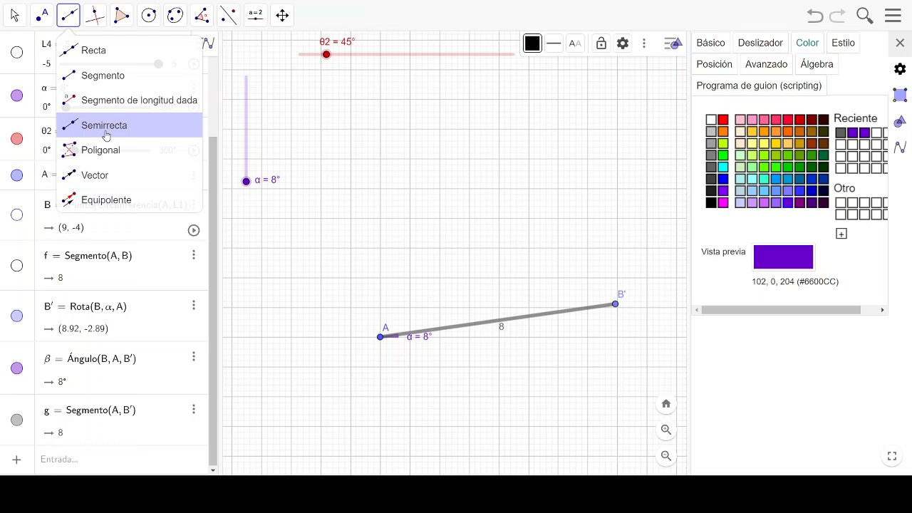
pyautogui.click(100, 50)
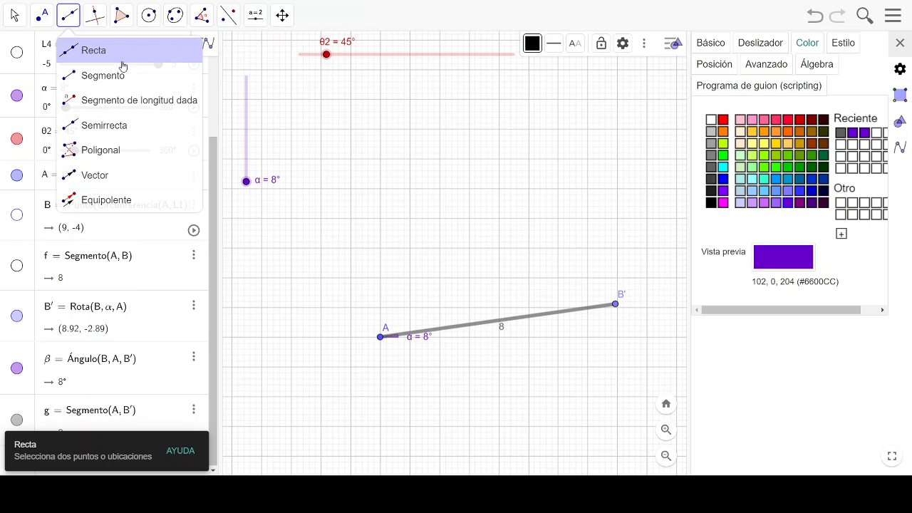
pyautogui.click(118, 129)
pyautogui.click(118, 130)
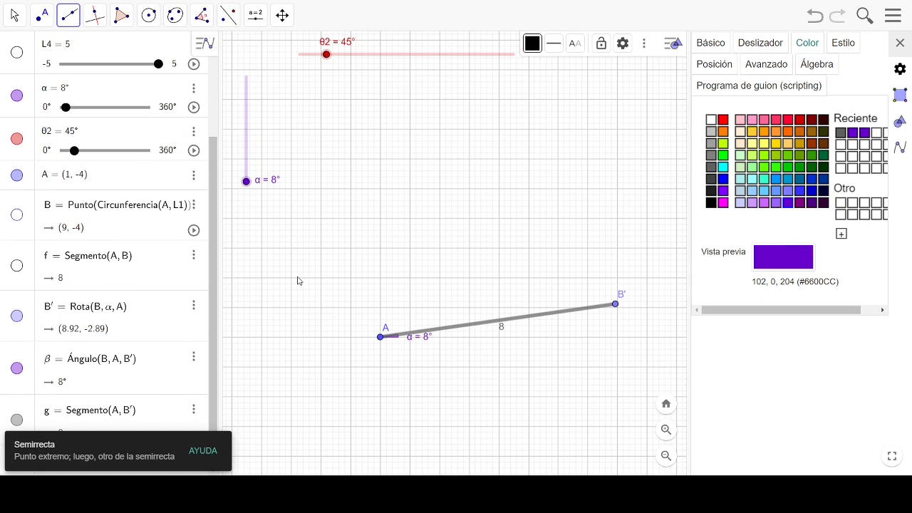
pyautogui.click(380, 337)
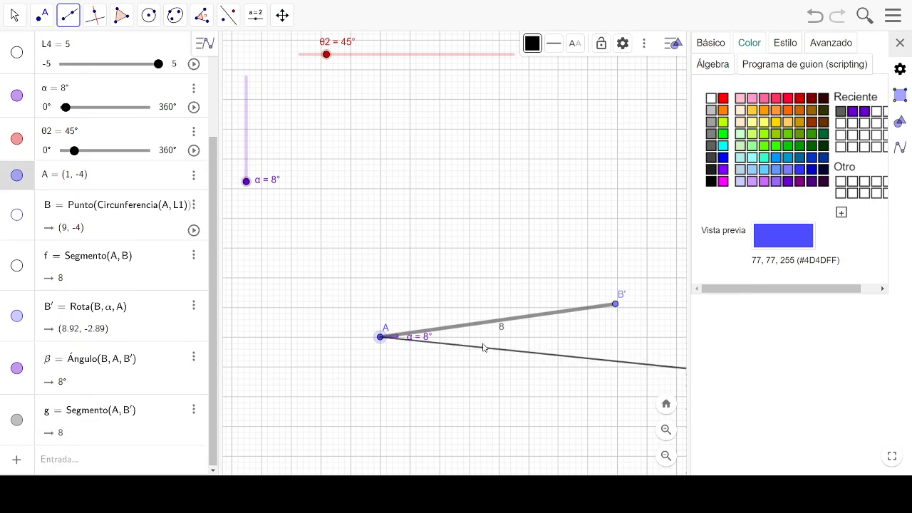
pyautogui.click(615, 304)
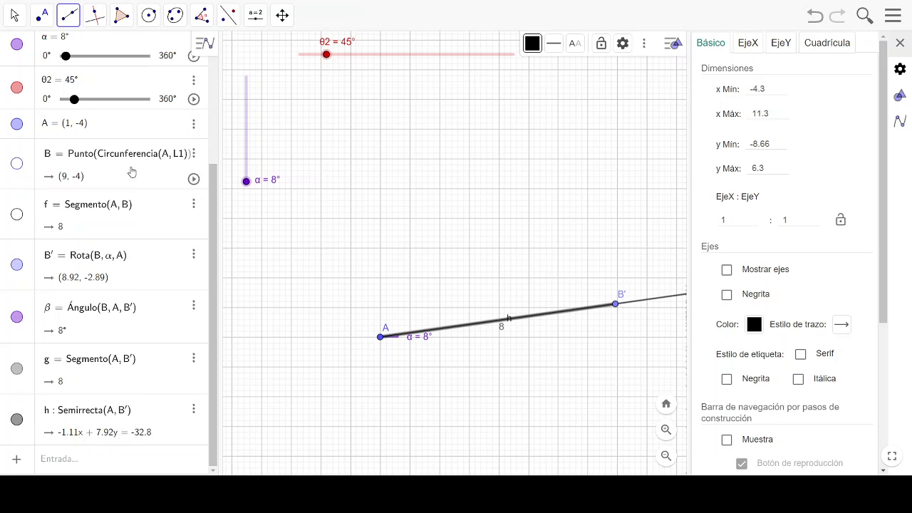
pyautogui.click(15, 20)
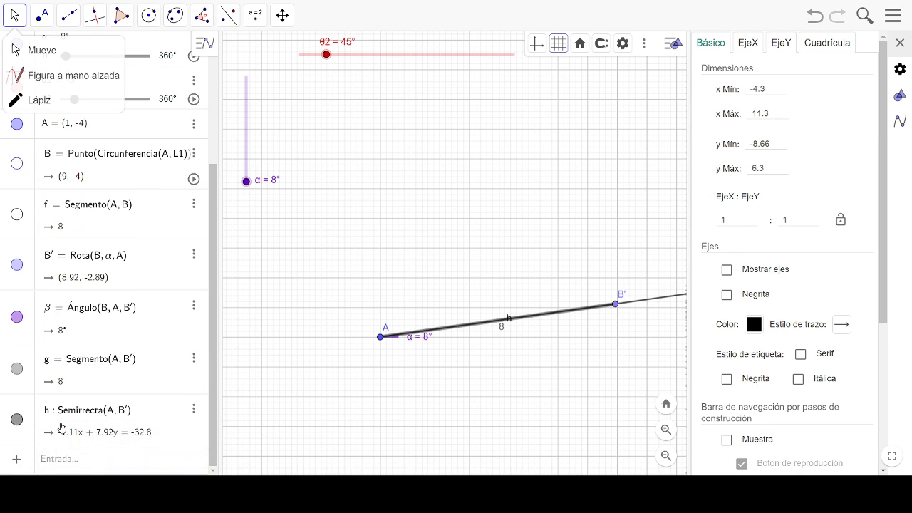
pyautogui.click(16, 369)
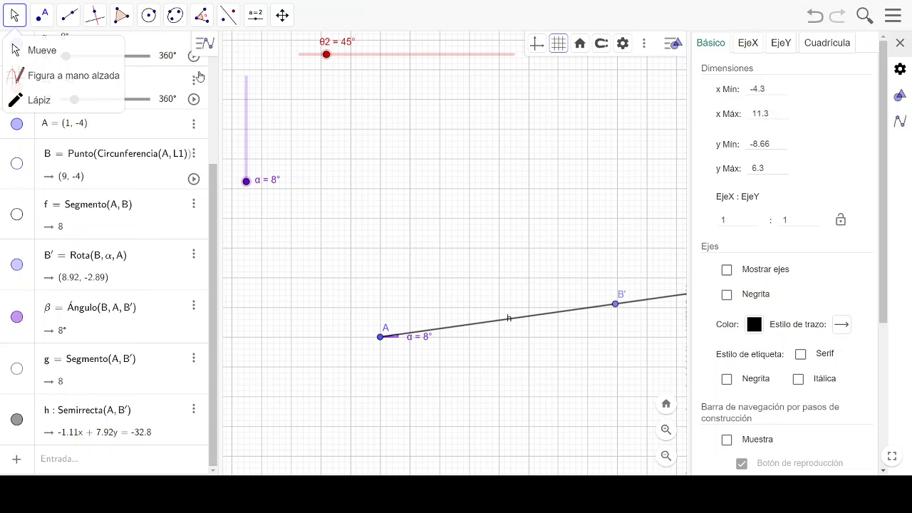
# - Draw a circle centred at point A with radius L2
pyautogui.click(154, 18)
pyautogui.click(150, 76)
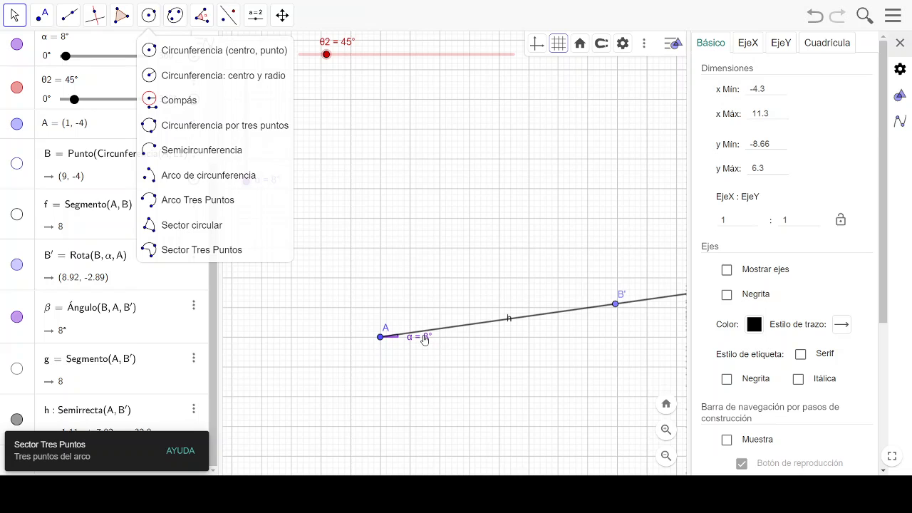
pyautogui.click(203, 84)
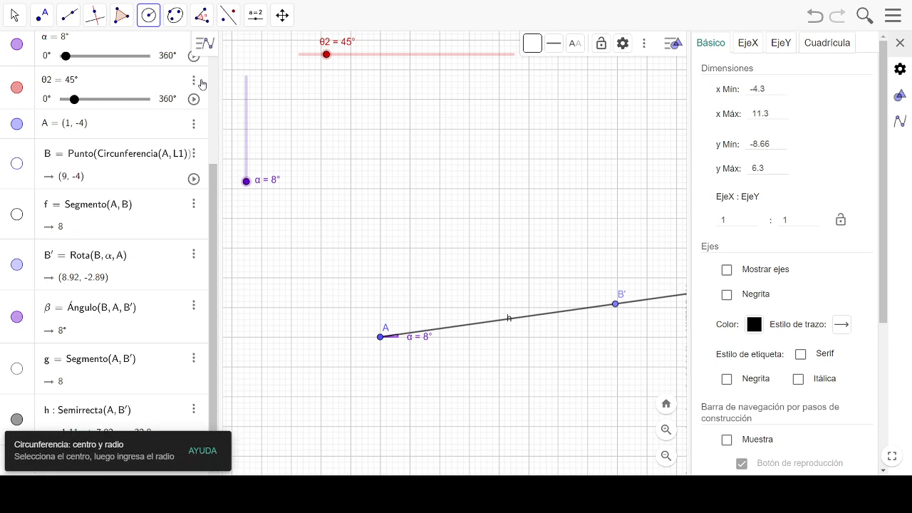
pyautogui.click(380, 337)
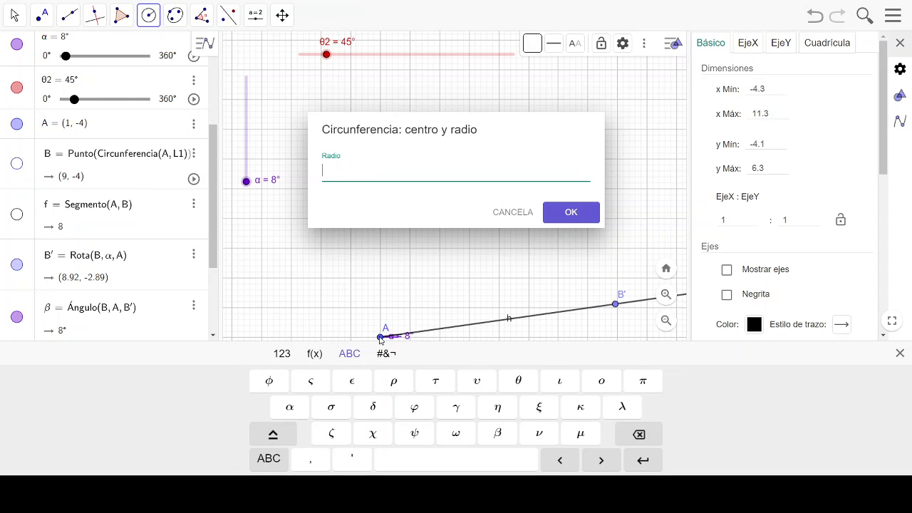
pyautogui.write('L2')
pyautogui.press('Return')
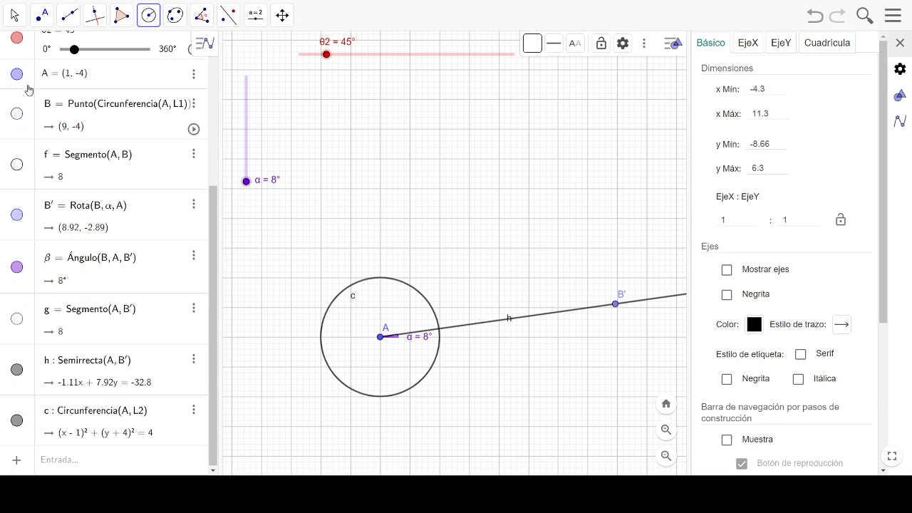
# - Mark the intersection point of the circle around A with the ray through B'
pyautogui.click(40, 16)
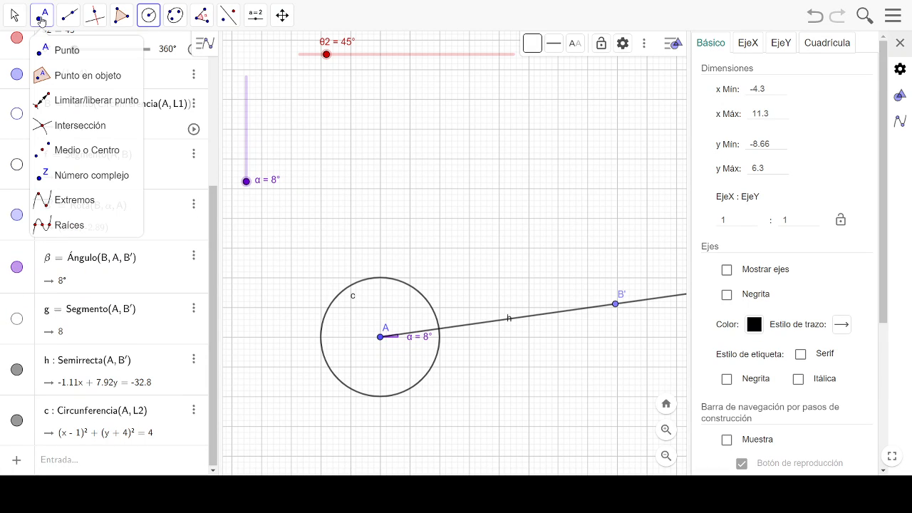
pyautogui.click(44, 127)
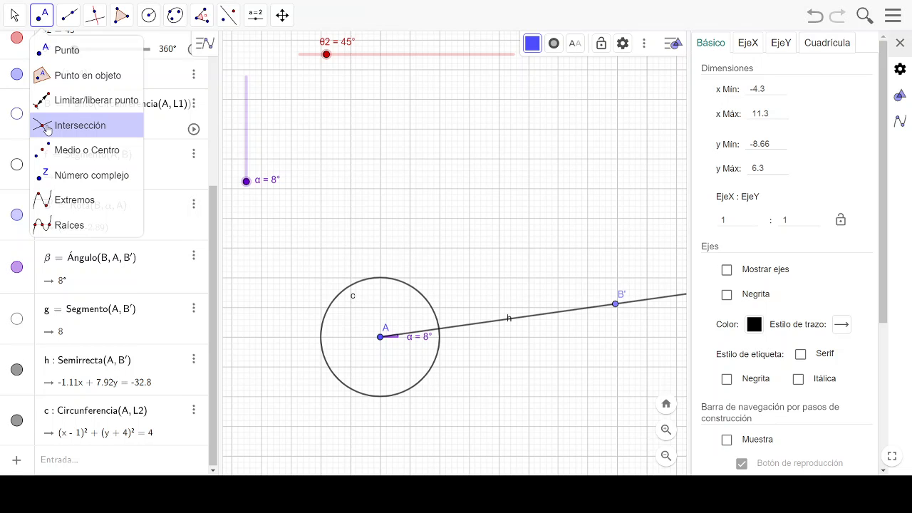
pyautogui.click(47, 129)
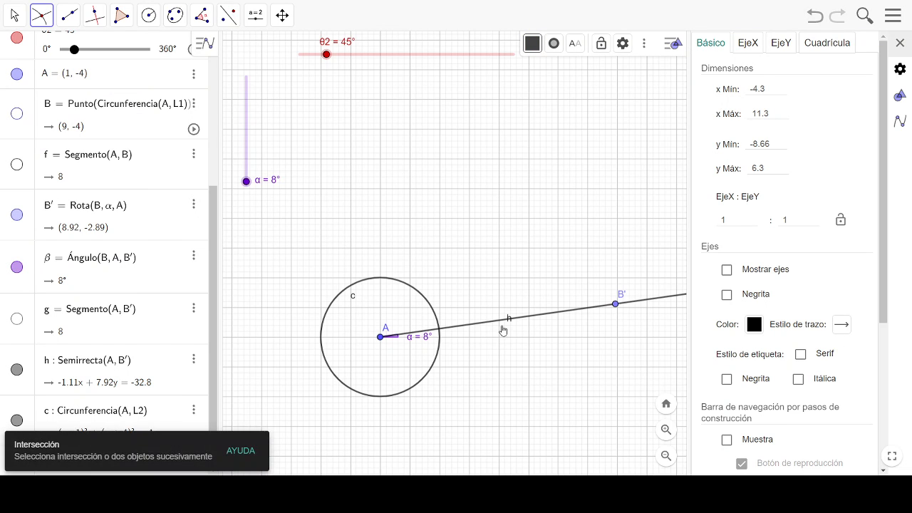
pyautogui.click(441, 333)
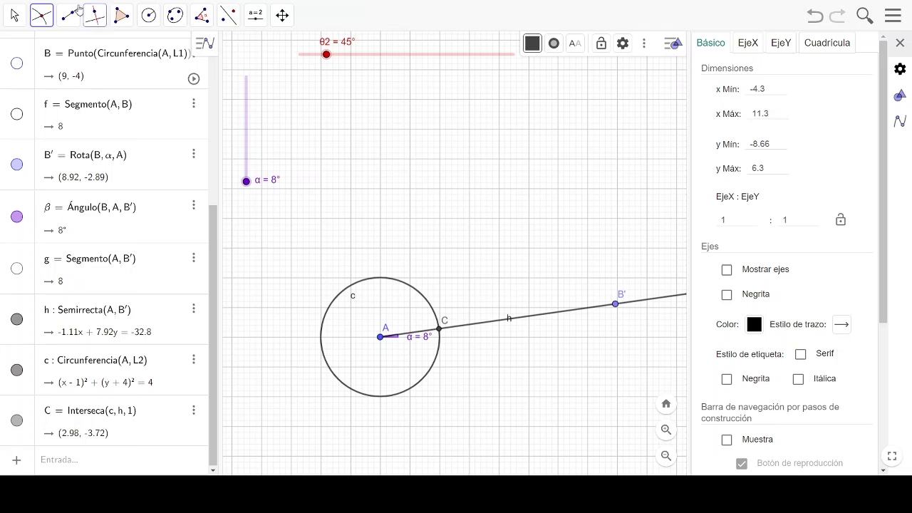
# - Hide the circle around A and the ray through B', and show segment AB' again
pyautogui.click(13, 20)
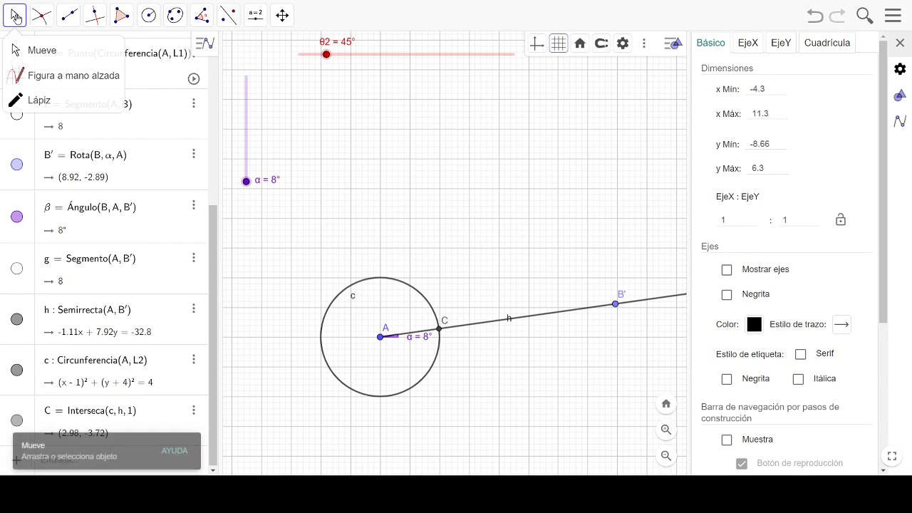
pyautogui.click(417, 295)
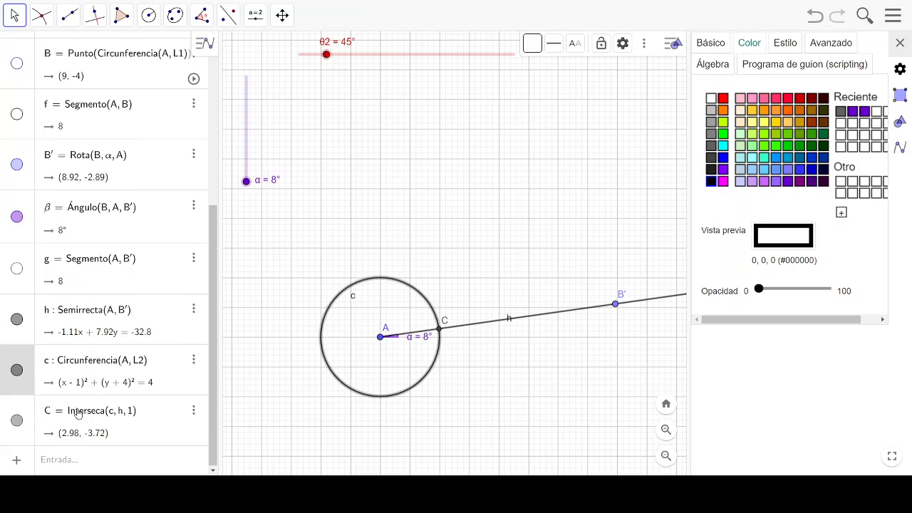
pyautogui.click(18, 371)
pyautogui.click(585, 312)
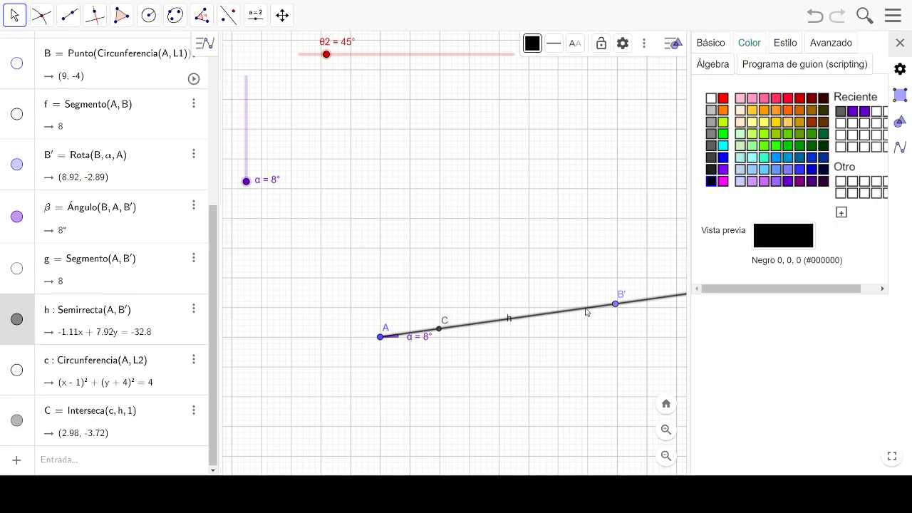
pyautogui.click(18, 321)
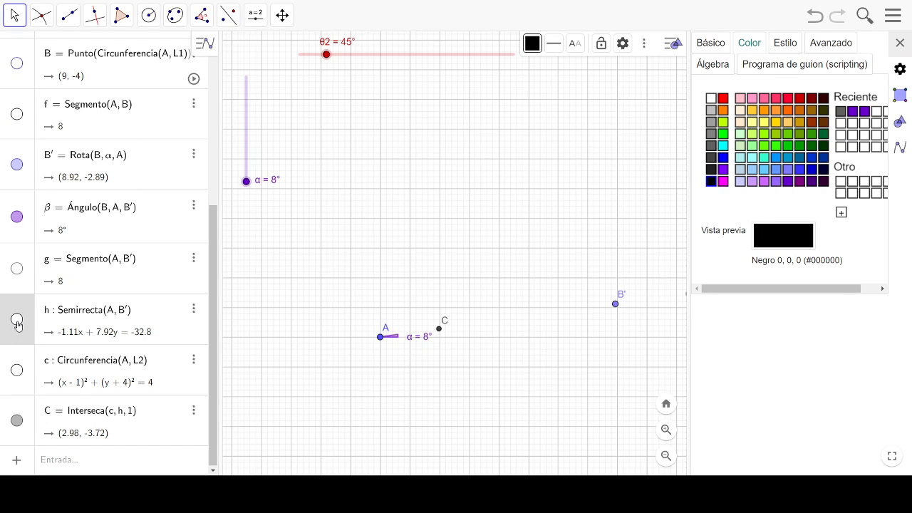
pyautogui.click(17, 269)
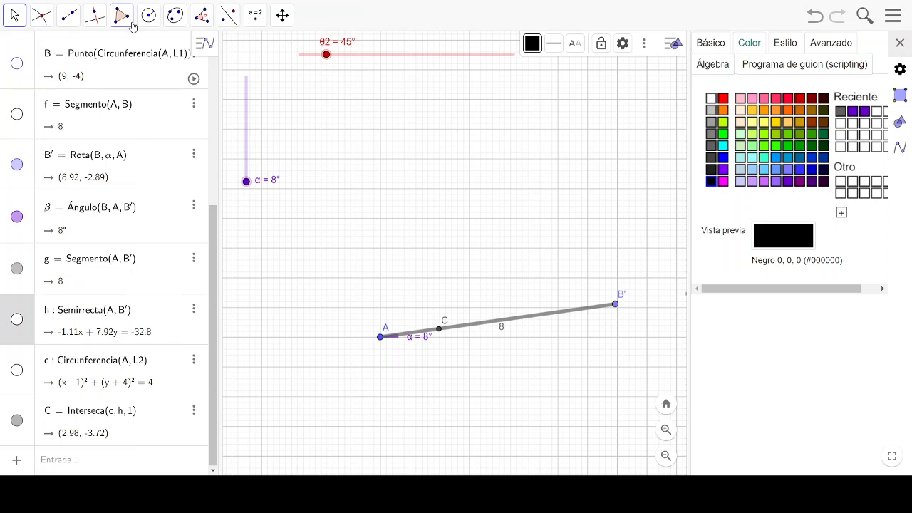
# - Construct an anticlockwise angle of given size θ2 at vertex A, starting from point C
pyautogui.click(202, 17)
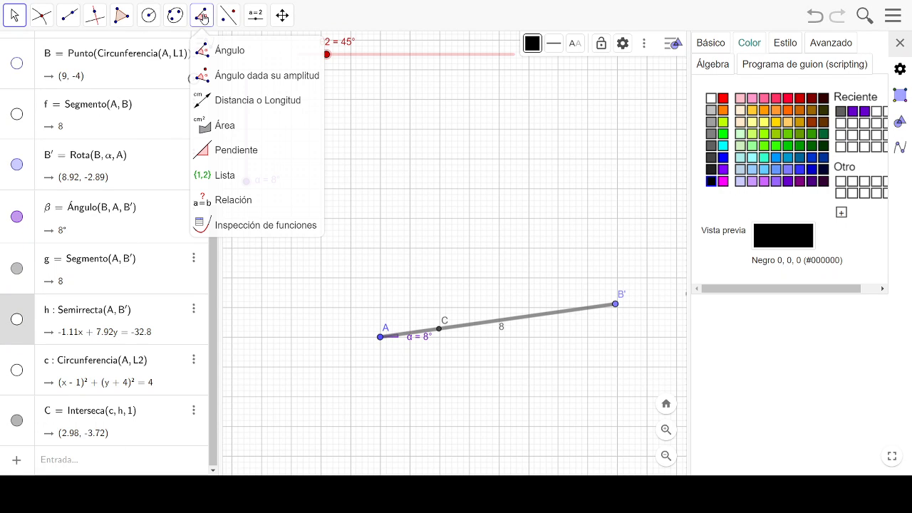
pyautogui.click(230, 77)
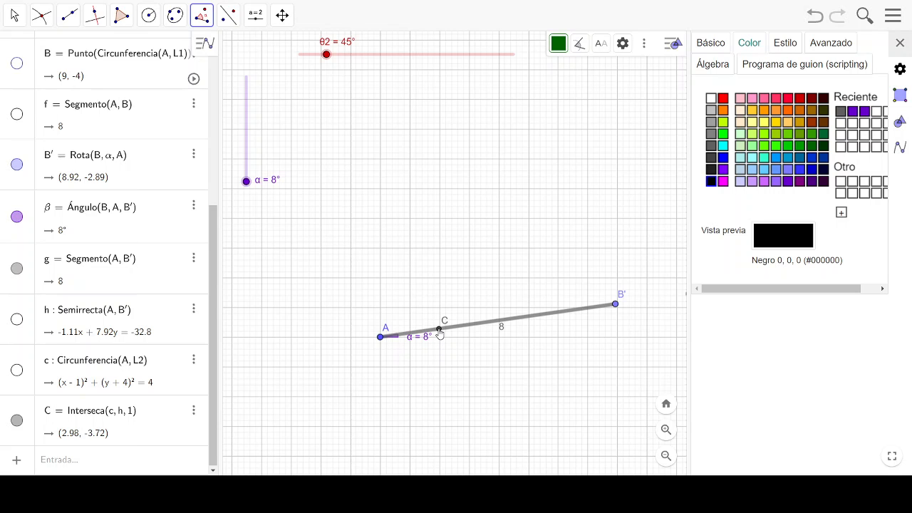
pyautogui.click(439, 332)
pyautogui.click(381, 338)
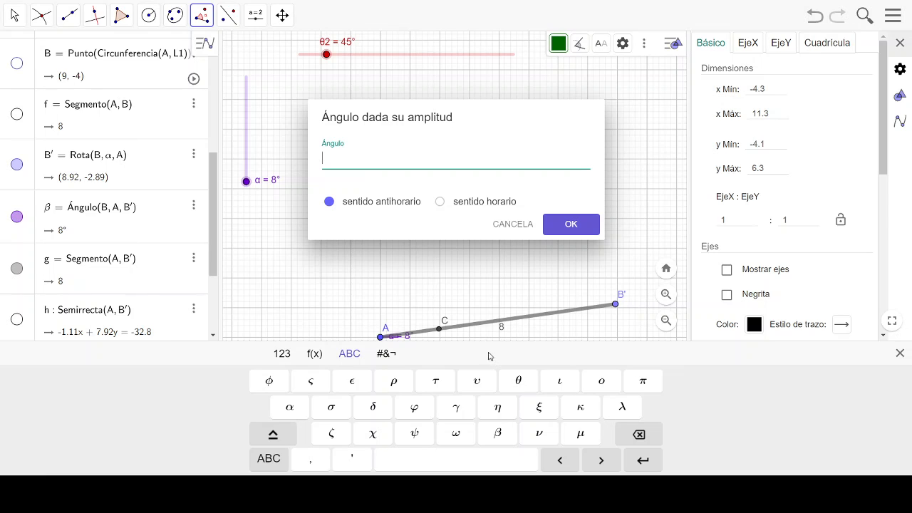
pyautogui.click(518, 380)
pyautogui.click(562, 225)
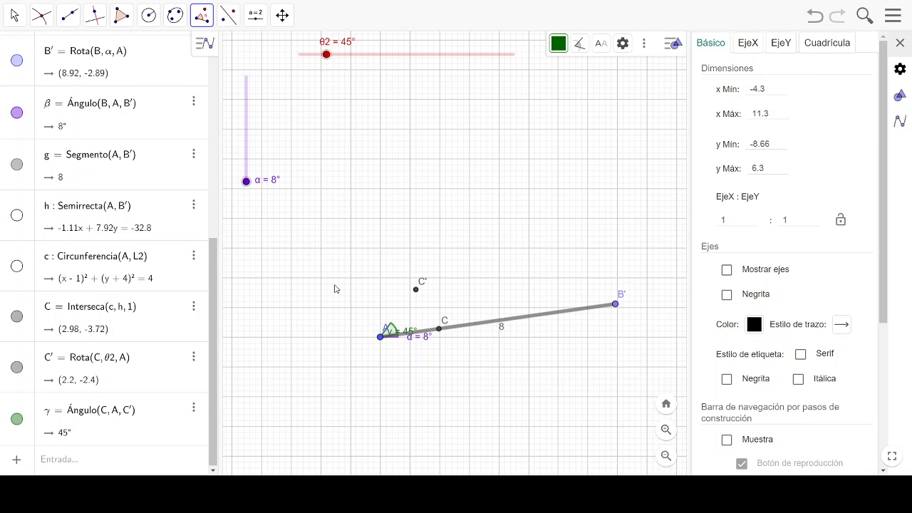
# - Reposition the labels of the 45° angle and point A so they no longer overlap the construction
pyautogui.click(41, 14)
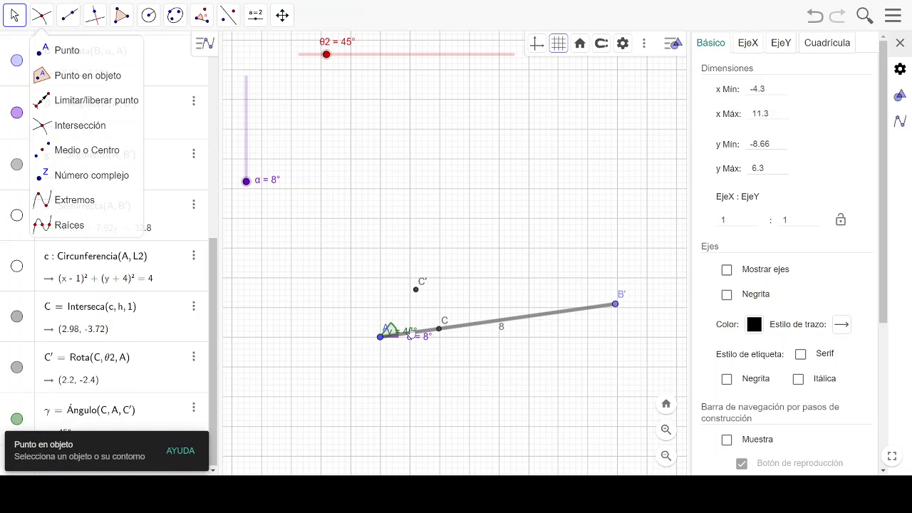
pyautogui.moveTo(410, 334); pyautogui.dragTo(439, 314)
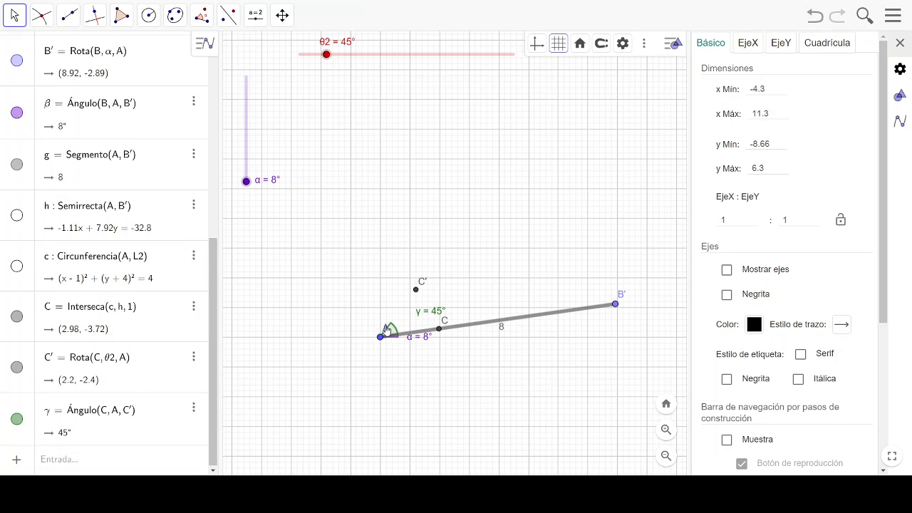
pyautogui.moveTo(387, 329); pyautogui.dragTo(369, 337)
pyautogui.scroll(2, 596, 344)
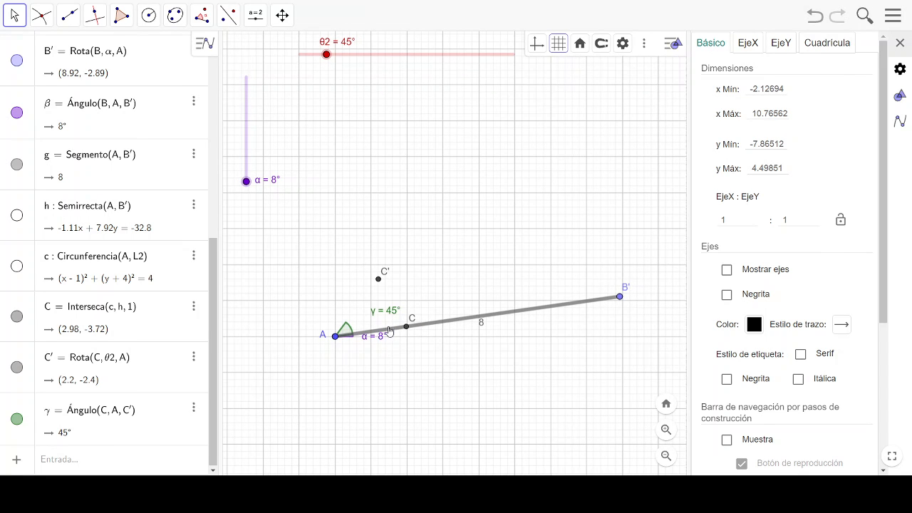
pyautogui.moveTo(387, 316); pyautogui.dragTo(379, 320)
# - Draw a segment from point A to point C'
pyautogui.click(43, 16)
pyautogui.click(69, 15)
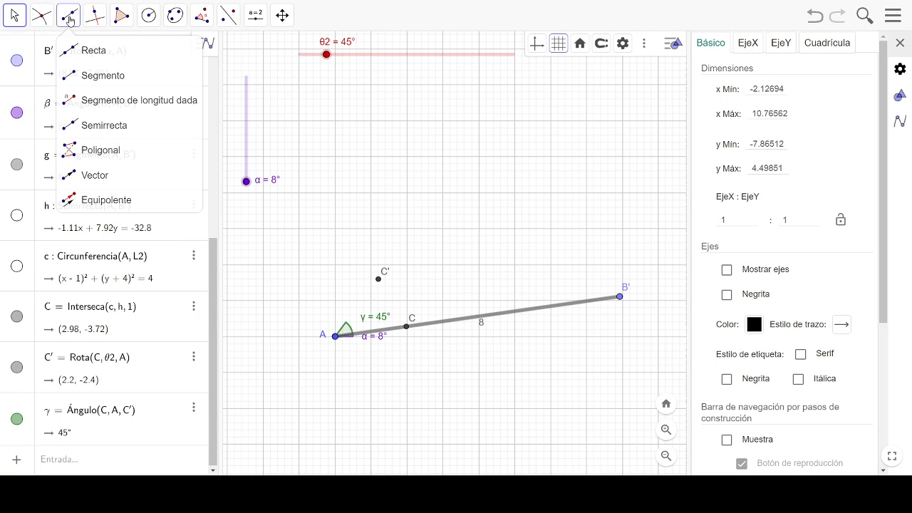
pyautogui.click(85, 76)
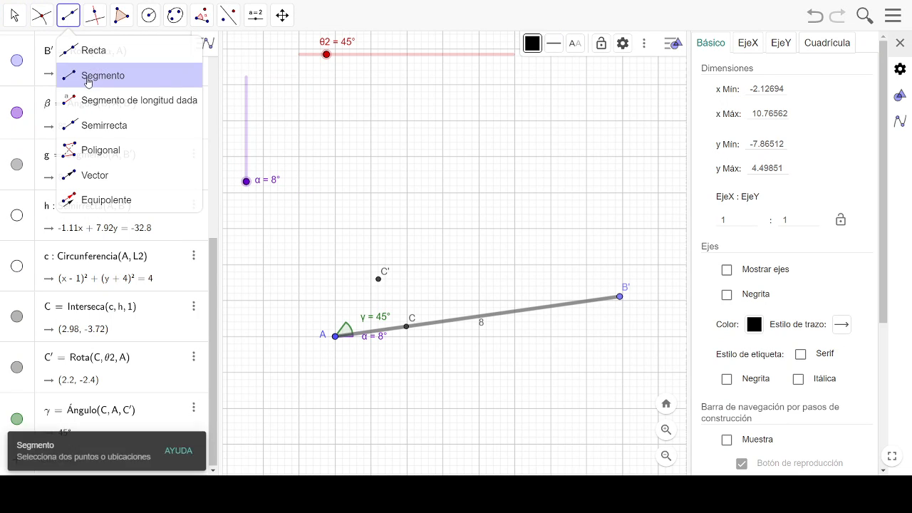
pyautogui.click(335, 336)
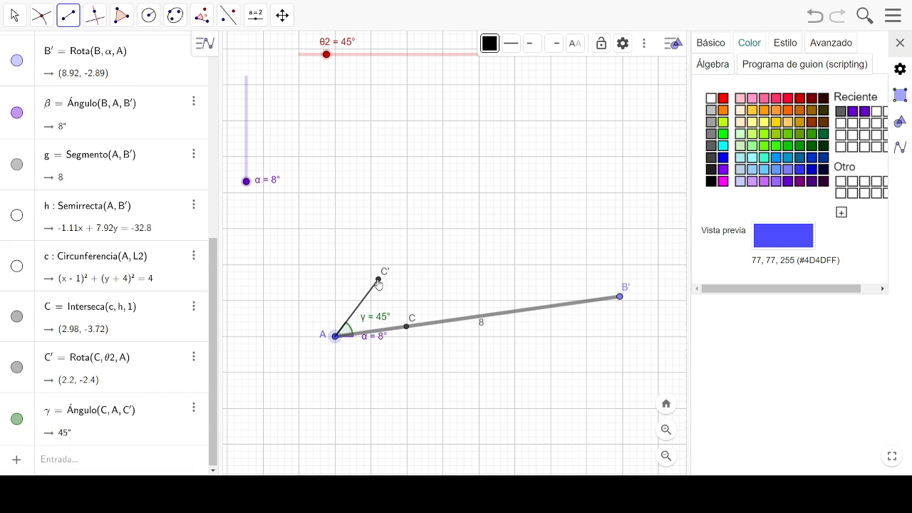
pyautogui.click(378, 280)
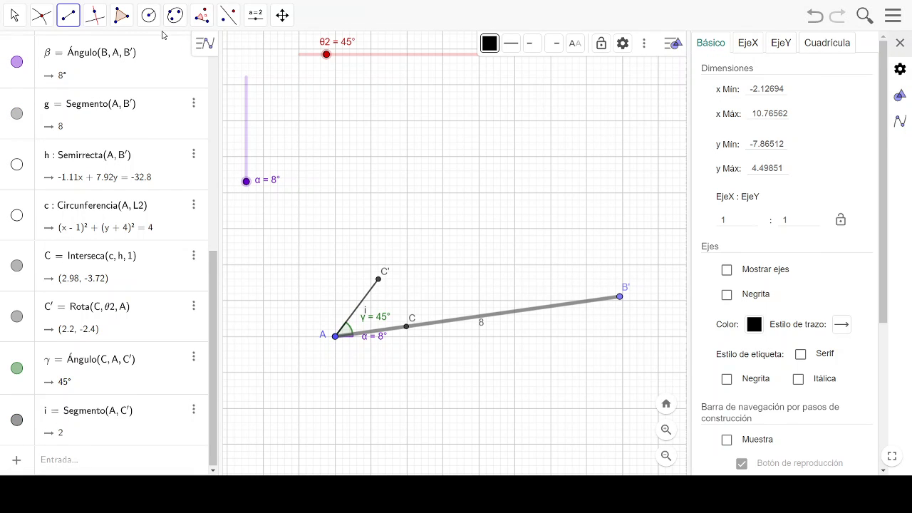
pyautogui.click(7, 17)
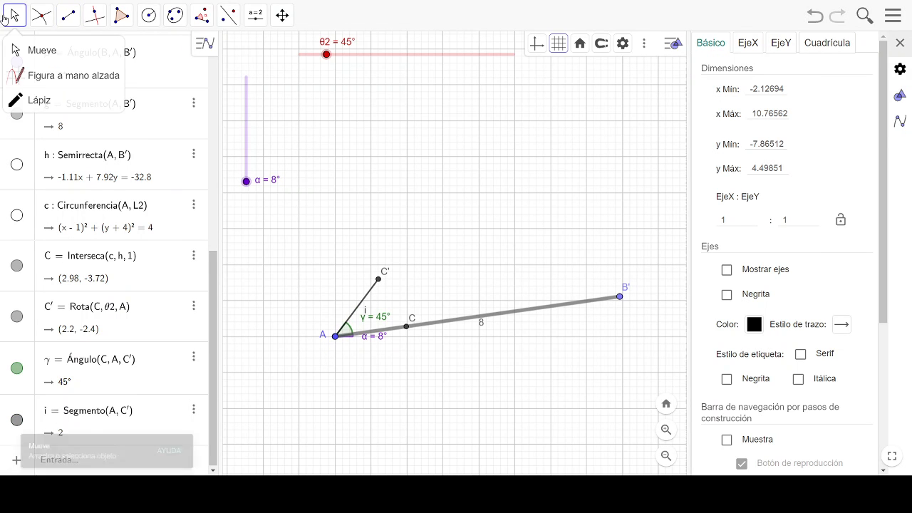
pyautogui.click(378, 279)
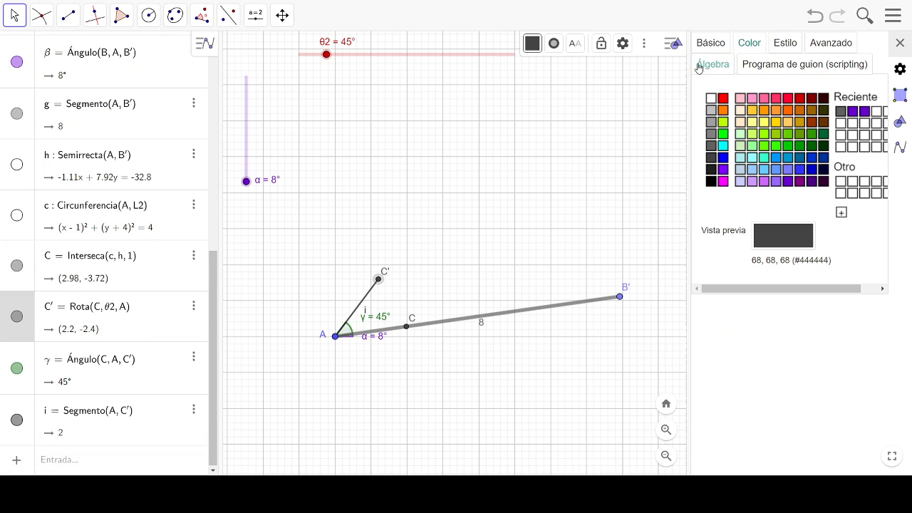
pyautogui.click(710, 44)
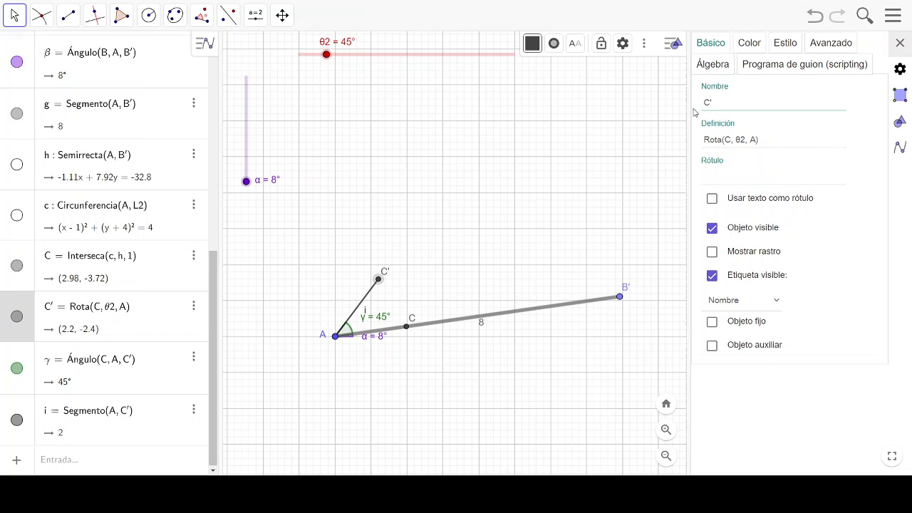
pyautogui.click(725, 175)
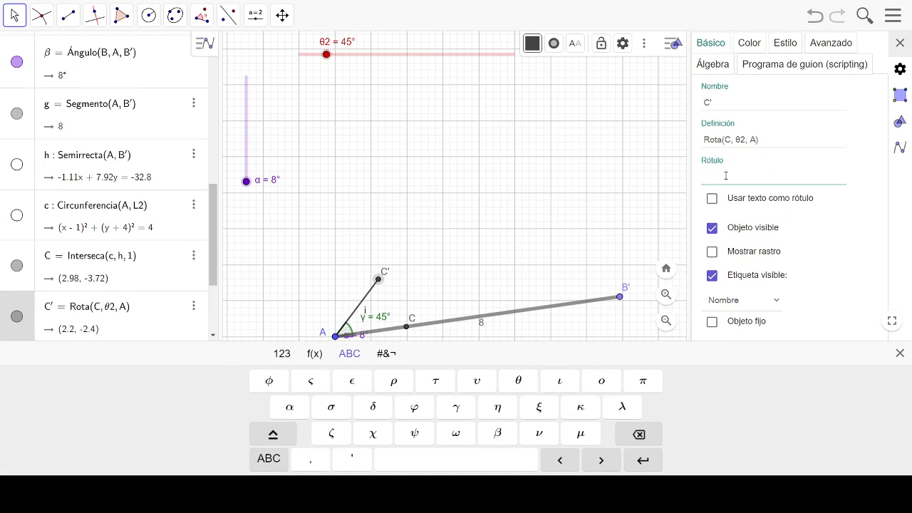
pyautogui.write('L23')
pyautogui.press('Return')
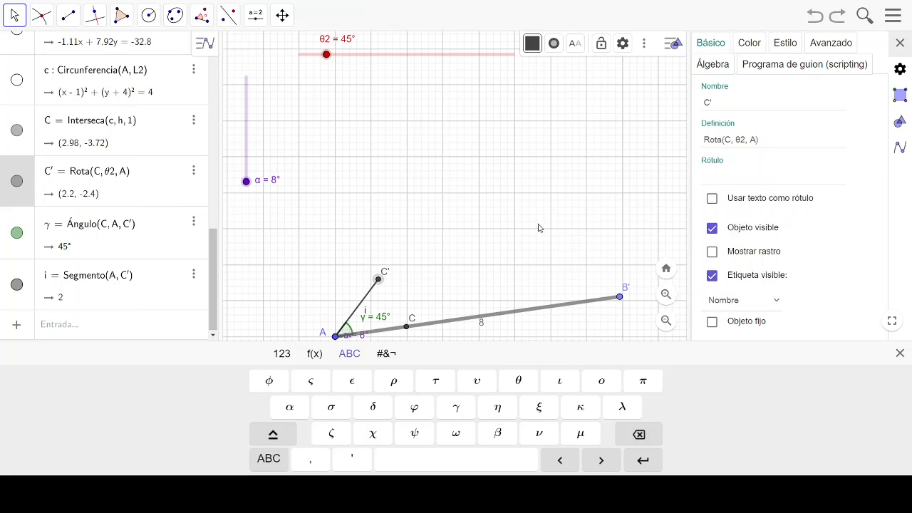
pyautogui.click(511, 233)
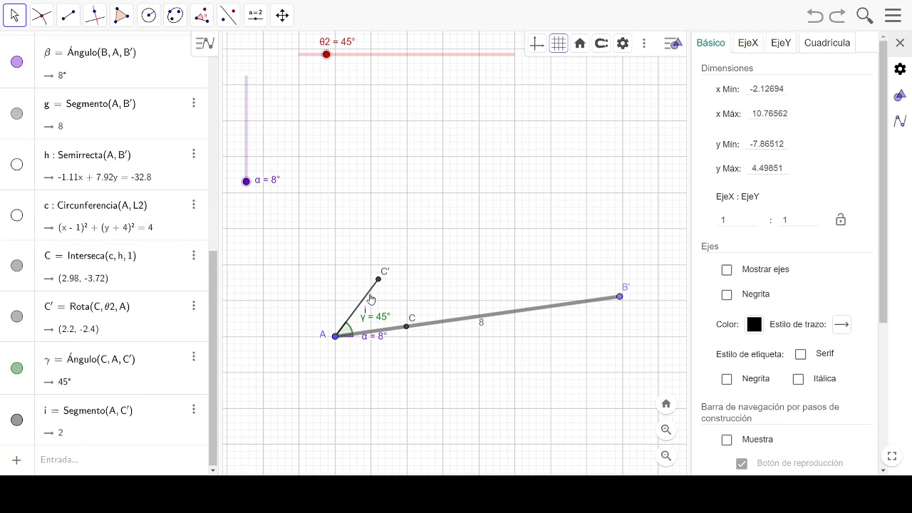
# - Give segment AC' the caption L2 and move its label to the side away from the angle
pyautogui.click(366, 302)
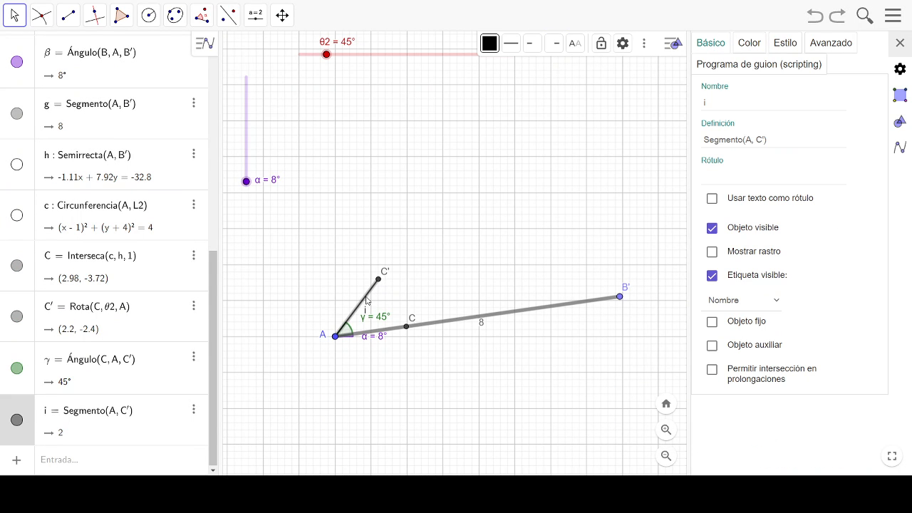
pyautogui.click(735, 100)
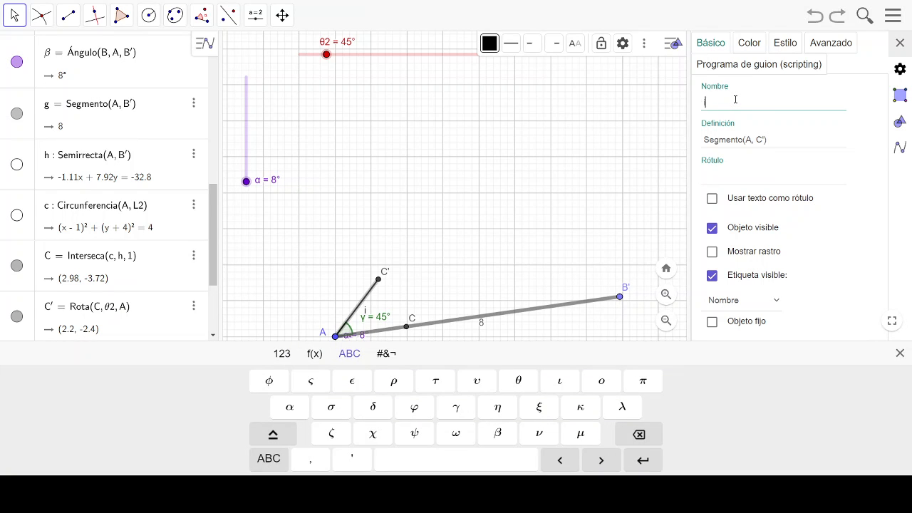
pyautogui.click(721, 177)
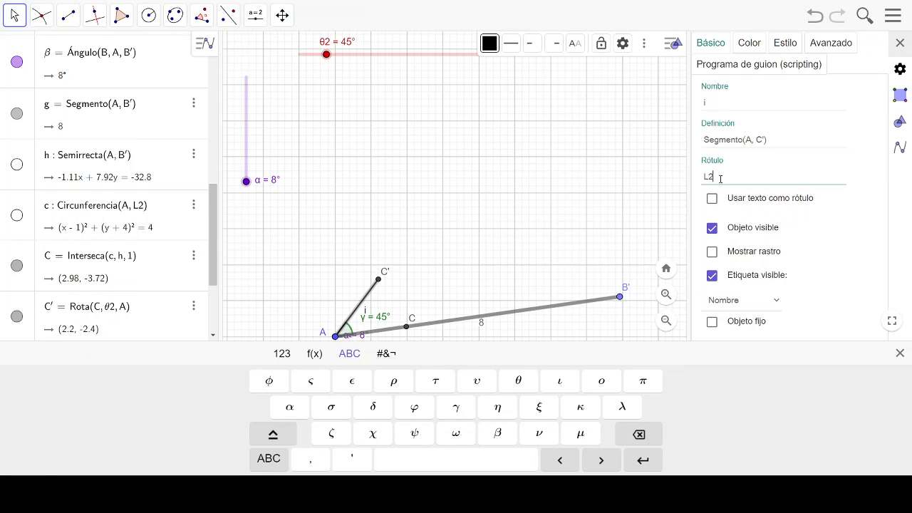
pyautogui.press('Return')
pyautogui.moveTo(367, 318); pyautogui.dragTo(341, 300)
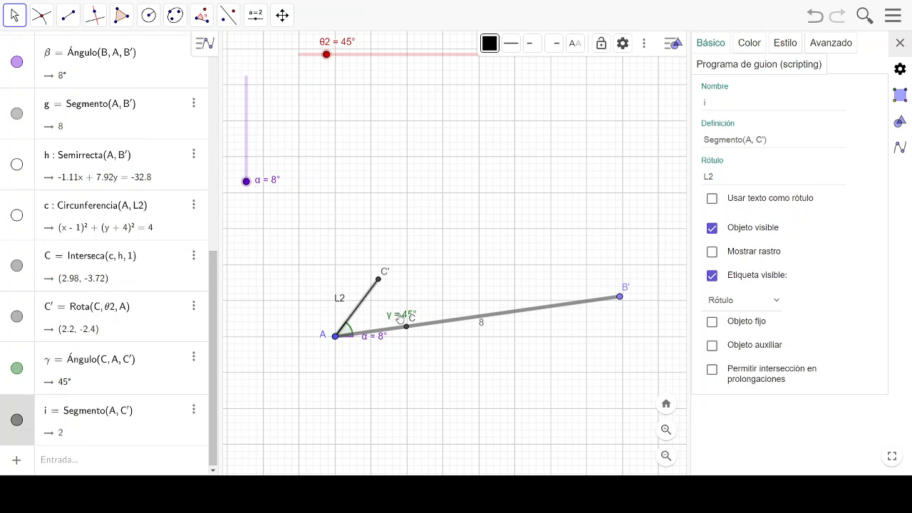
# - Move the labels of angle γ and segment AC' closer to their objects and make the segment's label show its value
pyautogui.moveTo(400, 320); pyautogui.dragTo(374, 323)
pyautogui.moveTo(341, 298); pyautogui.dragTo(348, 299)
pyautogui.click(753, 355)
# - Colour segment AC' dark blue (#0000CC) and set its line thickness to 12
pyautogui.click(751, 44)
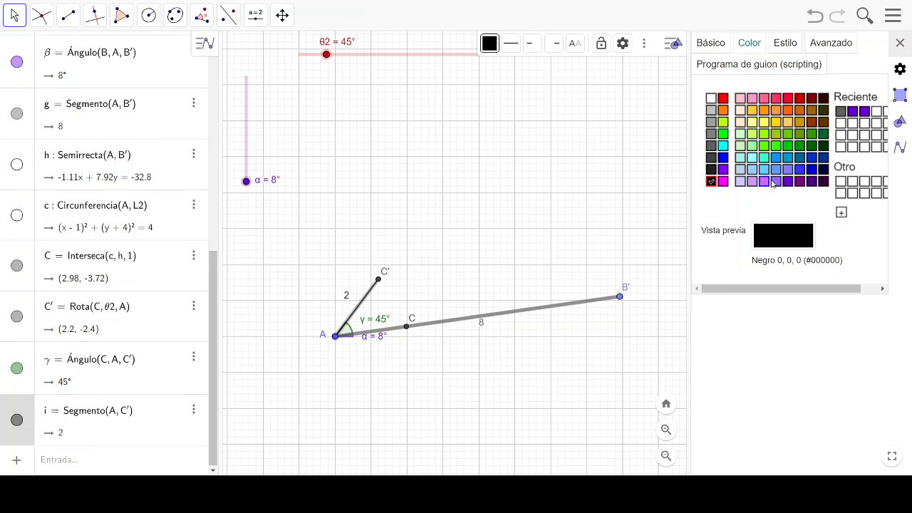
pyautogui.click(810, 171)
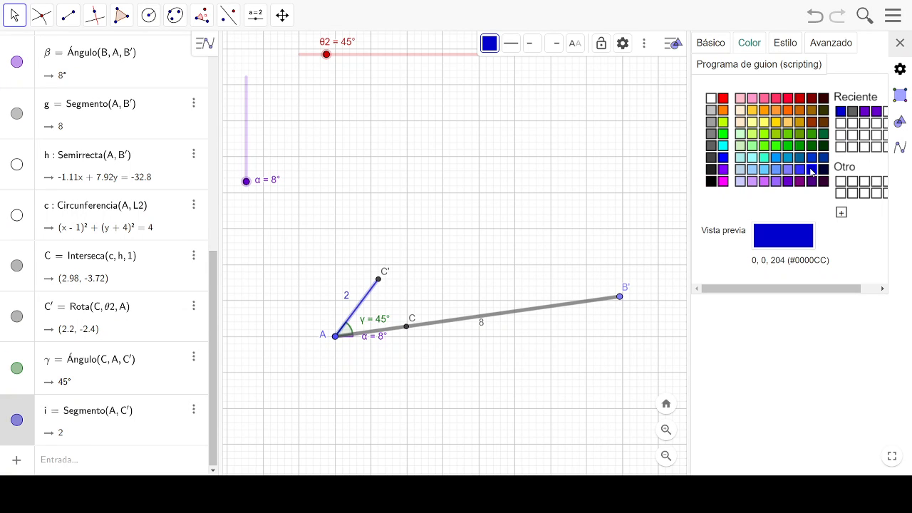
pyautogui.click(783, 42)
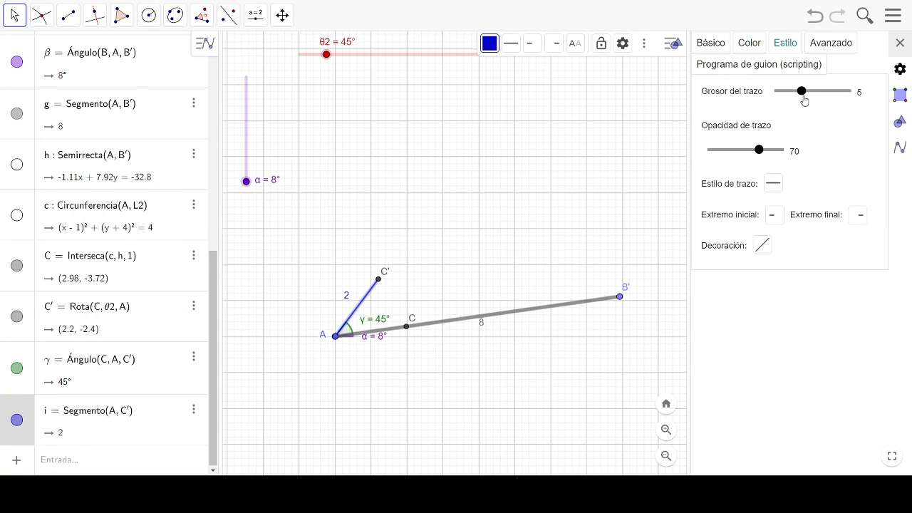
pyautogui.moveTo(801, 93); pyautogui.dragTo(832, 96)
pyautogui.moveTo(778, 118); pyautogui.dragTo(772, 123)
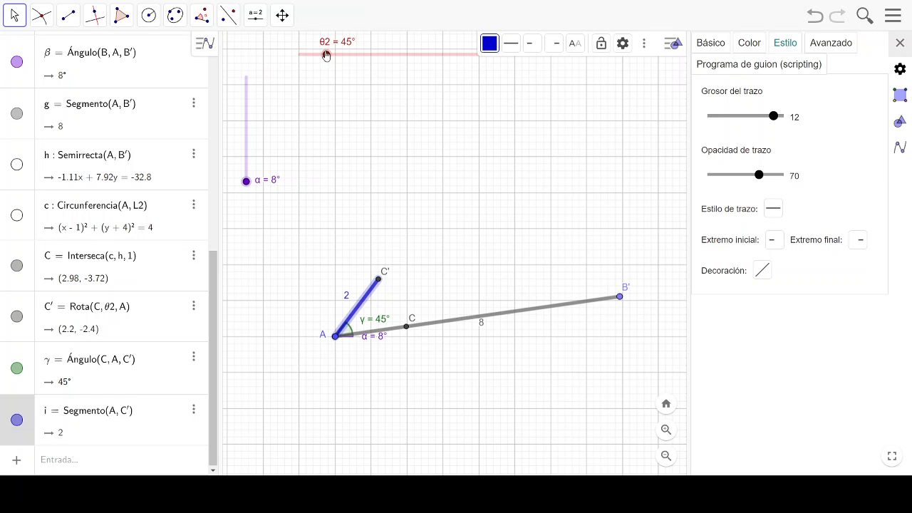
# - Set the θ2 slider to 66° and label the angle CAC' with the caption θ2 and its value
pyautogui.moveTo(325, 54); pyautogui.dragTo(339, 56)
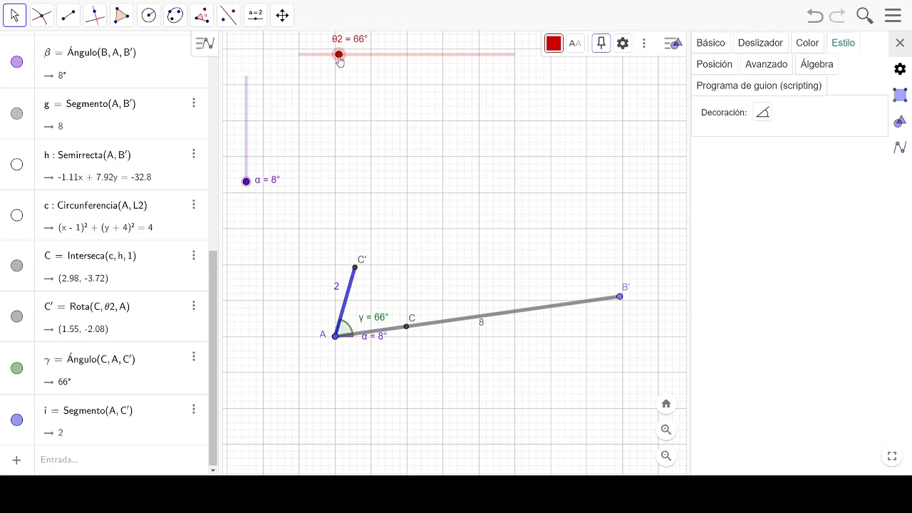
pyautogui.click(366, 320)
pyautogui.click(709, 44)
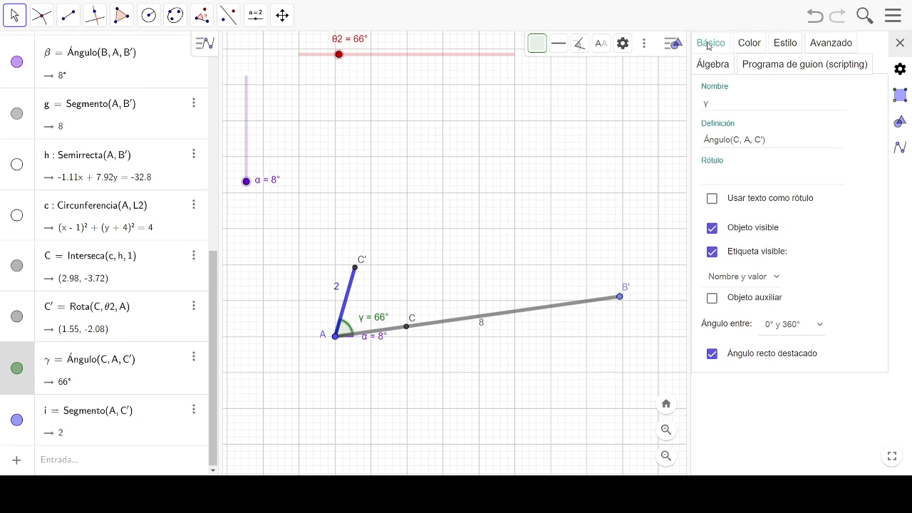
pyautogui.click(719, 104)
pyautogui.click(723, 175)
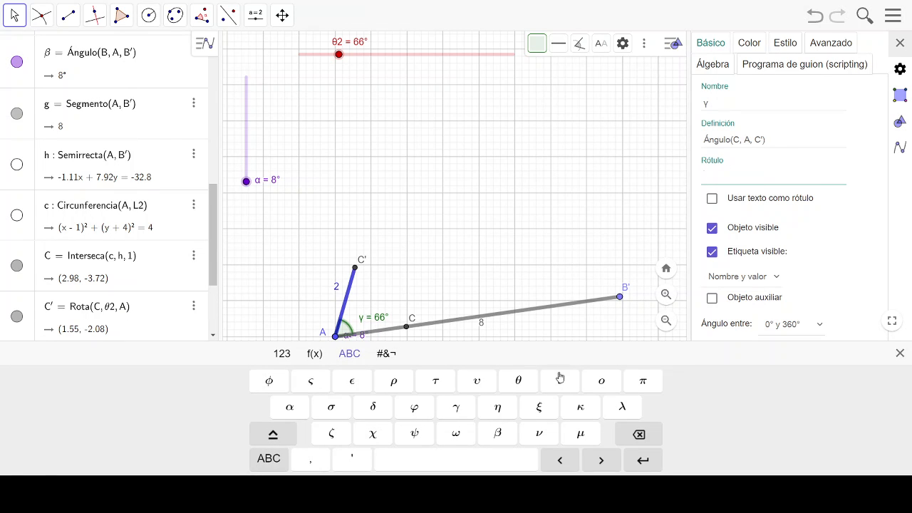
pyautogui.click(520, 385)
pyautogui.press('Return')
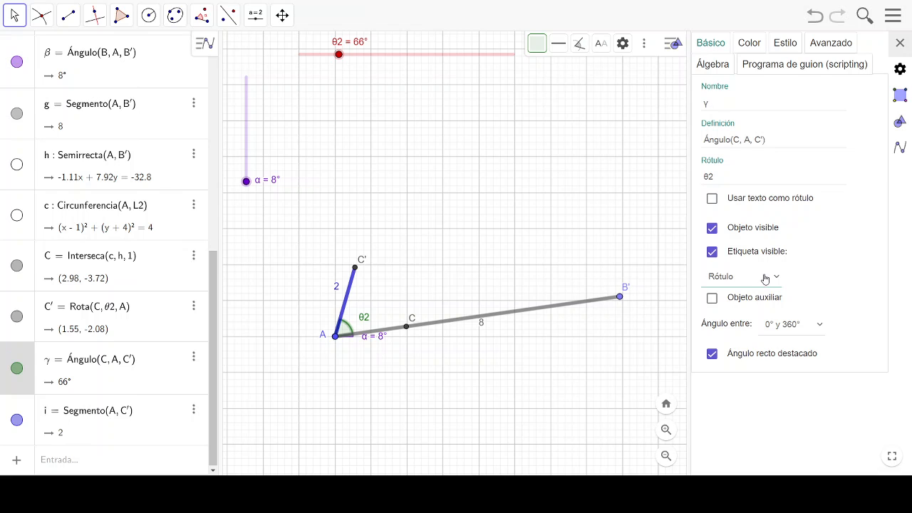
pyautogui.click(760, 372)
# - Colour the angle CAC' dark red (#CC0000) to match the θ2 slider
pyautogui.click(749, 44)
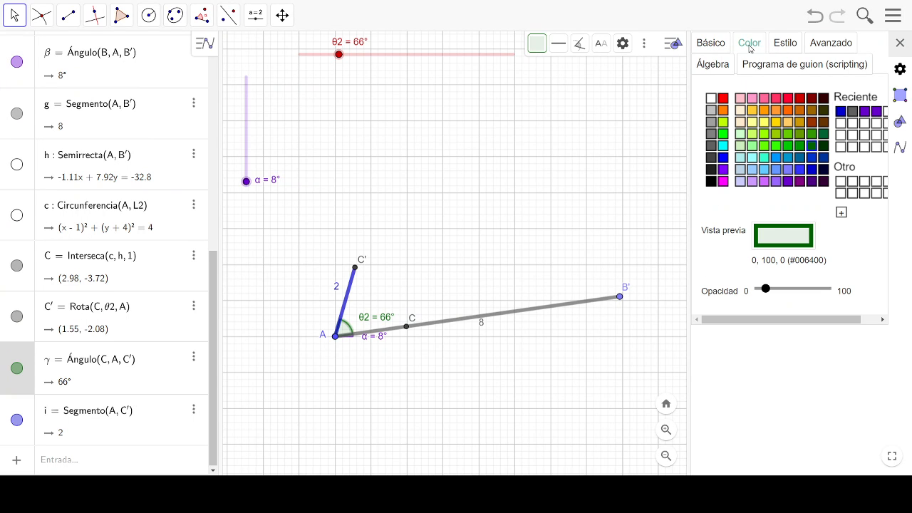
pyautogui.click(800, 100)
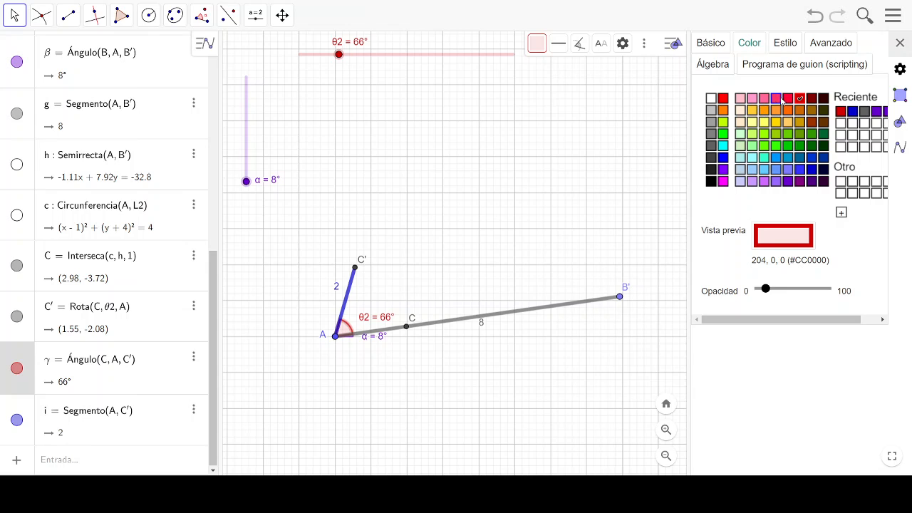
pyautogui.click(786, 100)
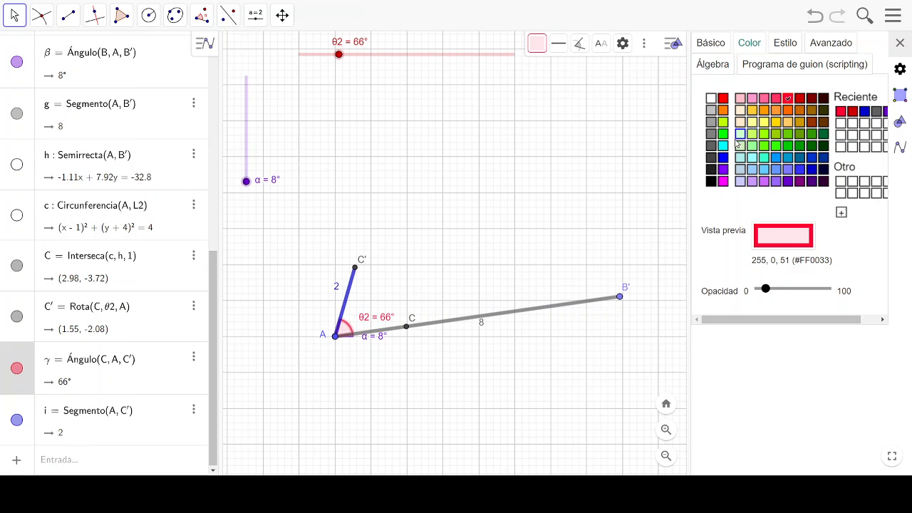
pyautogui.click(803, 100)
pyautogui.click(599, 198)
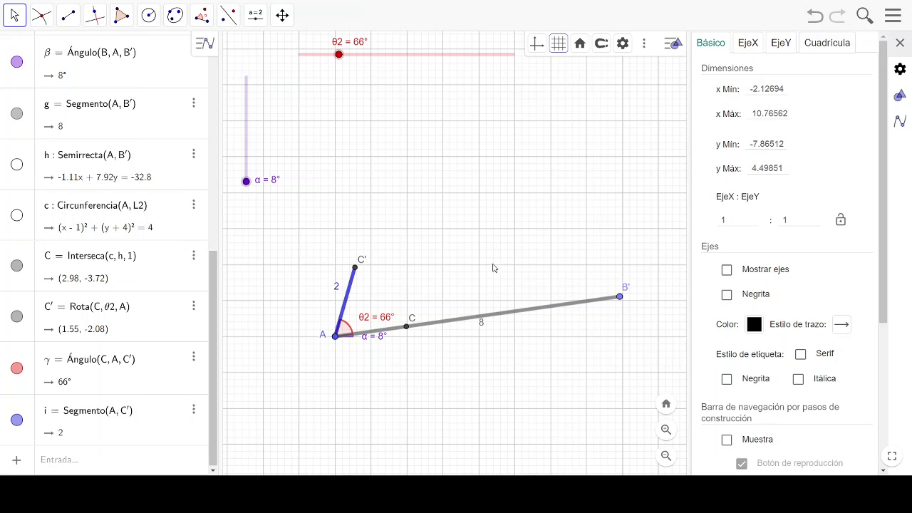
# - Hide point C and move the label of point C' to the outer side of the crank
pyautogui.click(406, 329)
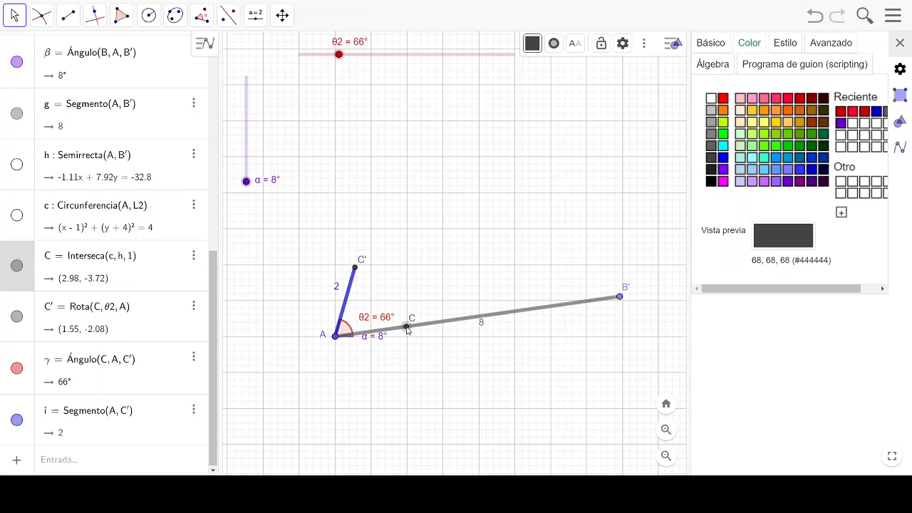
pyautogui.click(19, 266)
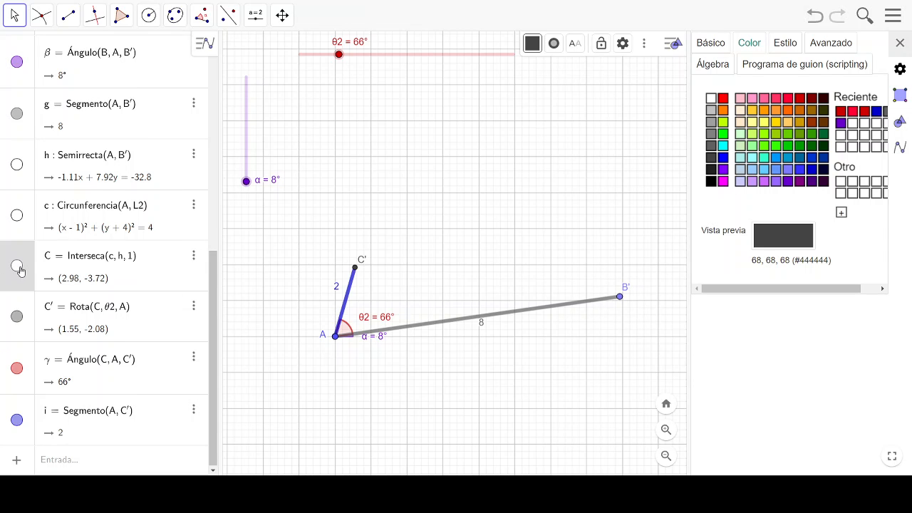
pyautogui.click(322, 339)
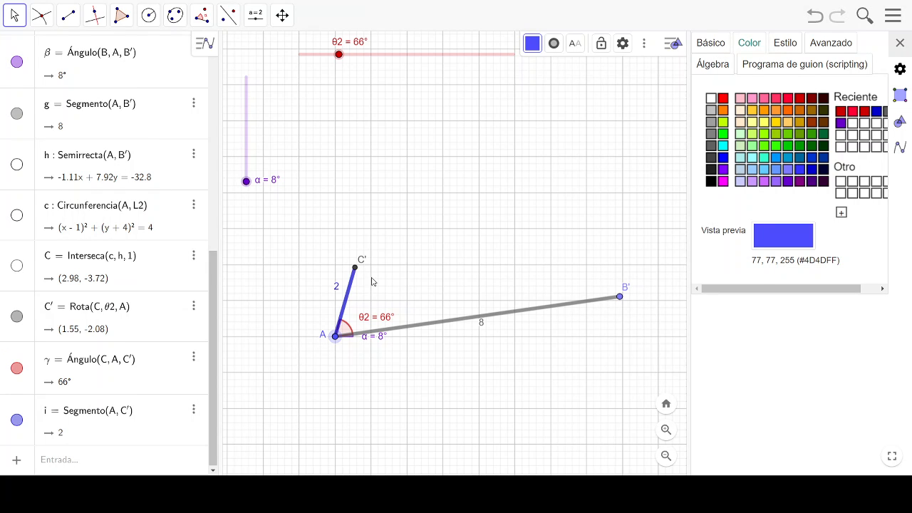
pyautogui.moveTo(362, 261); pyautogui.dragTo(331, 258)
pyautogui.moveTo(331, 262); pyautogui.dragTo(340, 264)
# - Draw a circle centred at C' with radius L3 and another centred at B' with radius L4
pyautogui.click(149, 15)
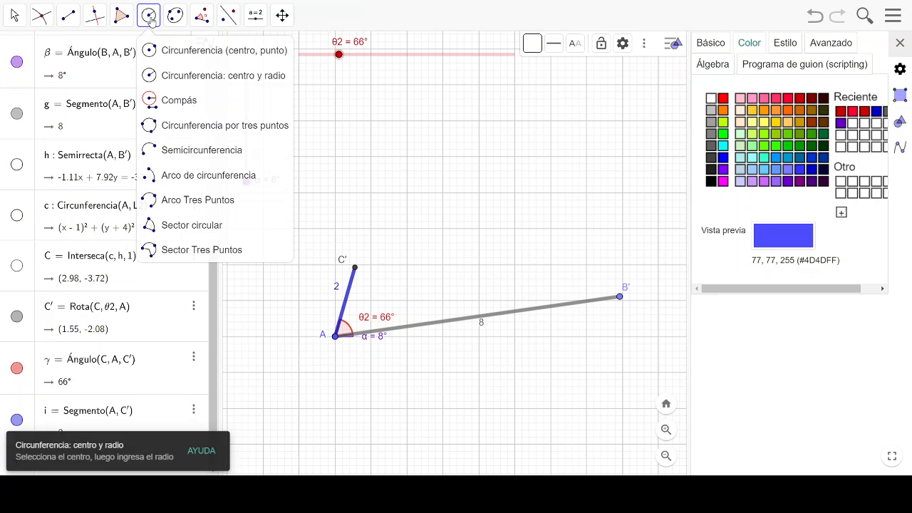
pyautogui.click(185, 77)
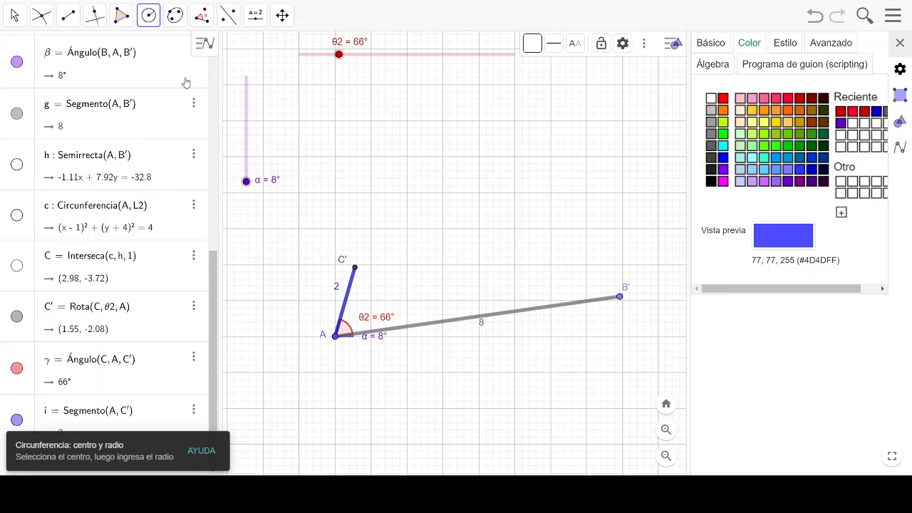
pyautogui.click(355, 269)
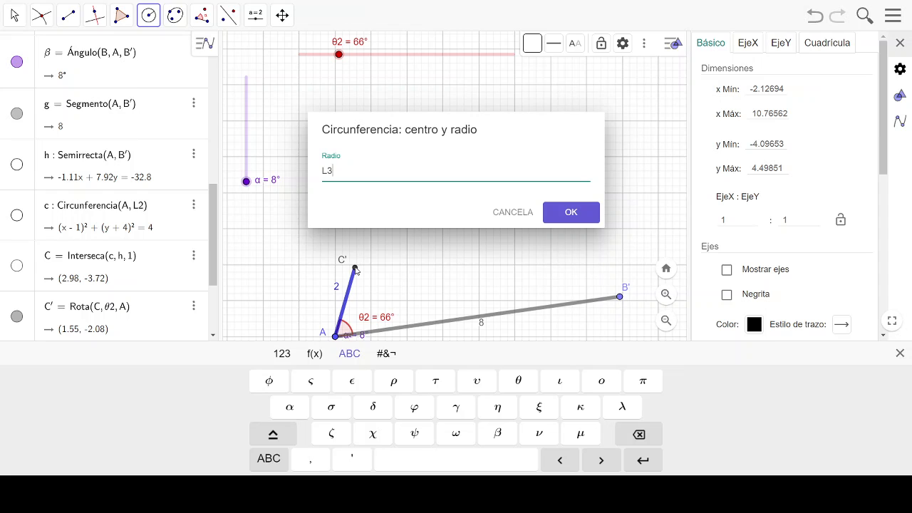
pyautogui.write('L3')
pyautogui.press('Return')
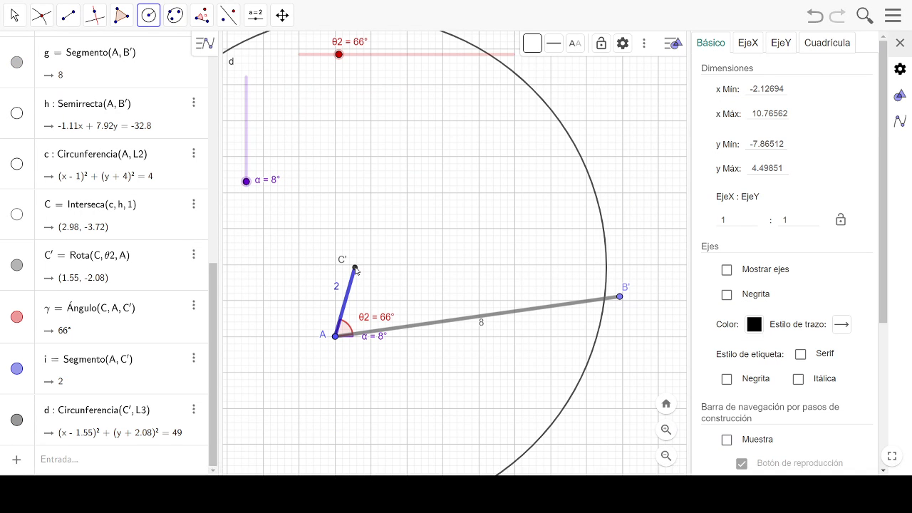
pyautogui.click(620, 297)
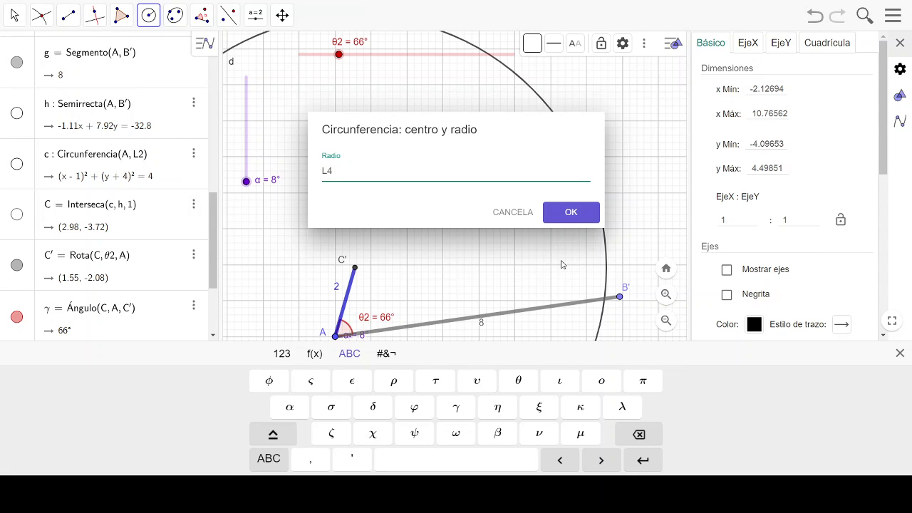
pyautogui.press('Return')
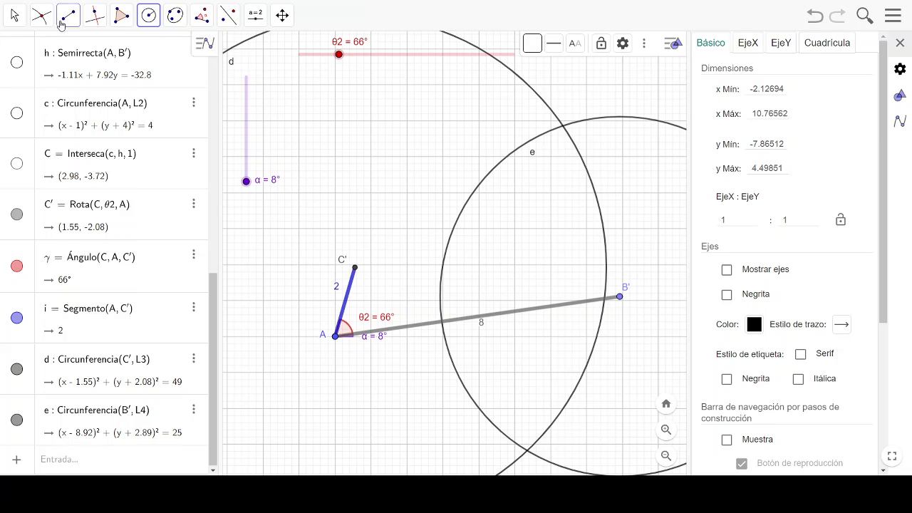
# - Create the upper and lower intersection points of the circles centred at C' and B'
pyautogui.click(41, 15)
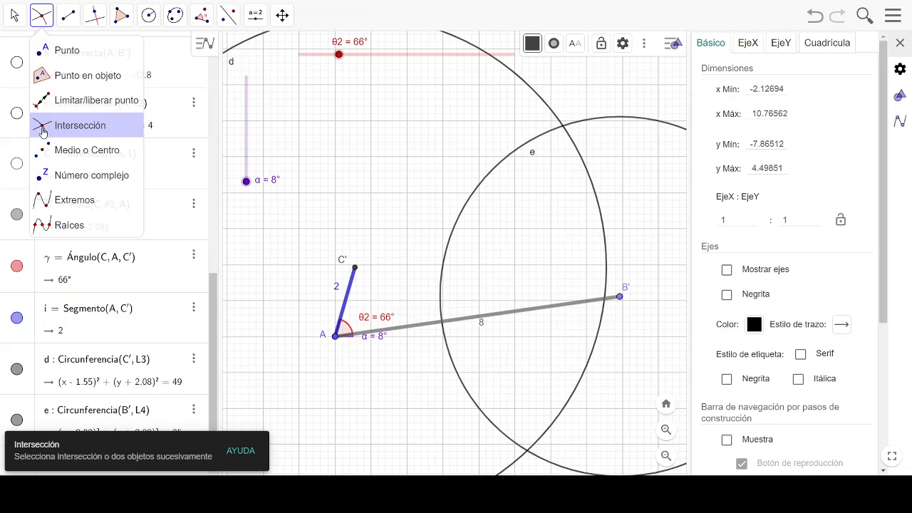
pyautogui.click(42, 132)
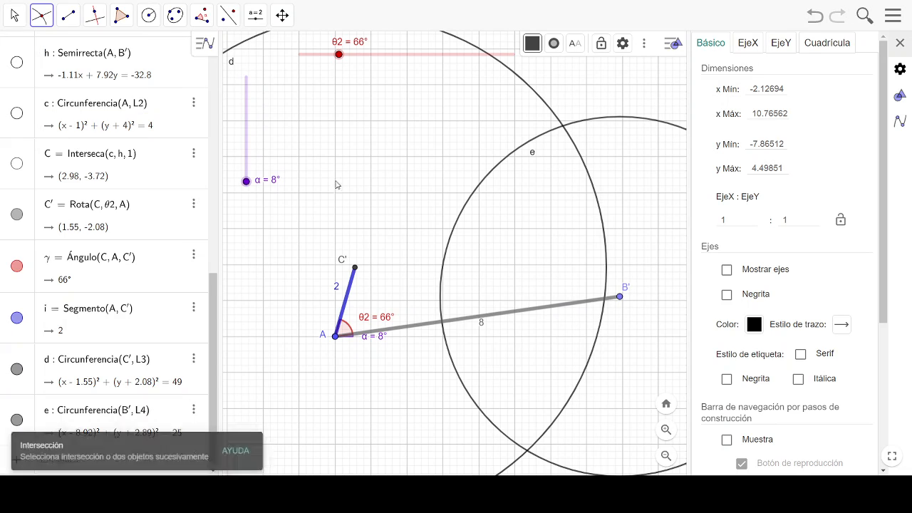
pyautogui.click(563, 128)
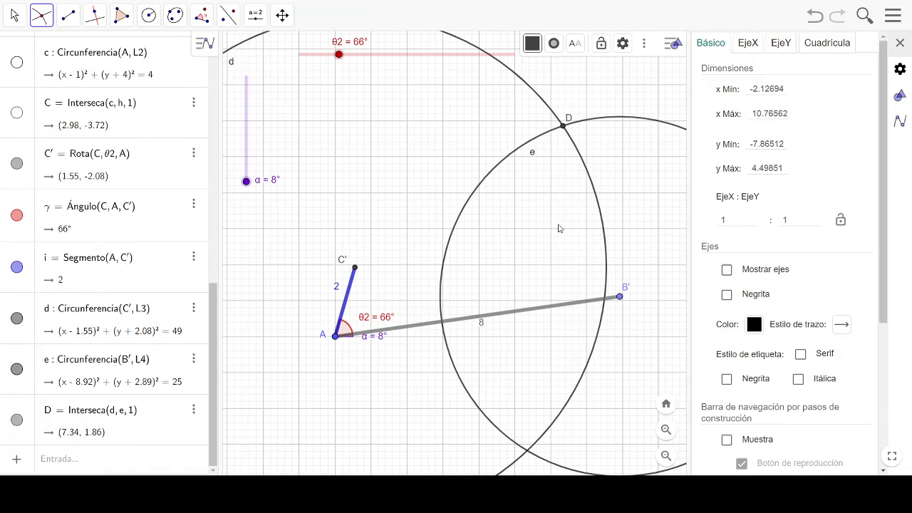
pyautogui.click(528, 451)
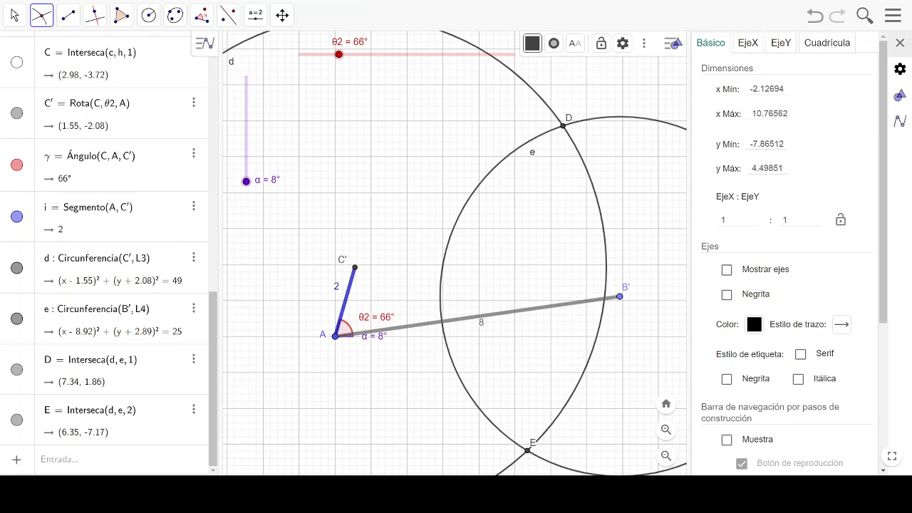
# - Hide the two construction circles centred at C' and B'
pyautogui.click(16, 19)
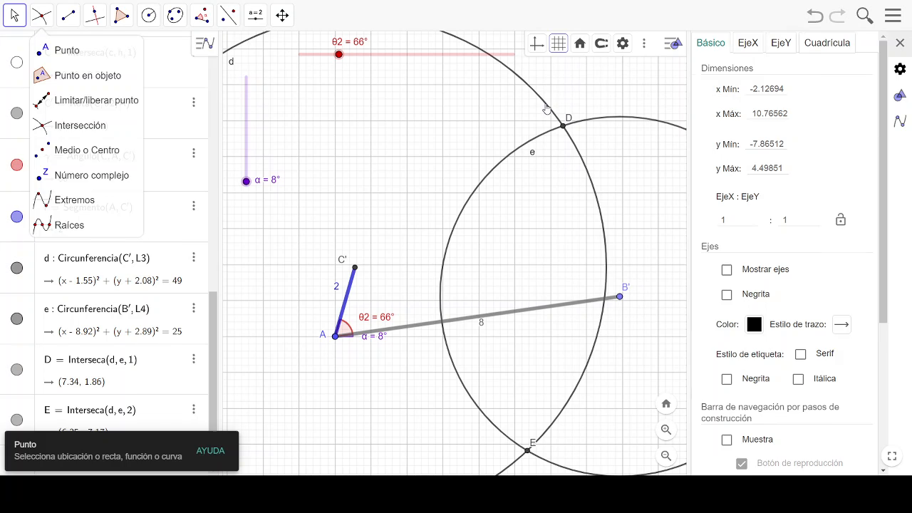
pyautogui.click(546, 109)
pyautogui.click(17, 267)
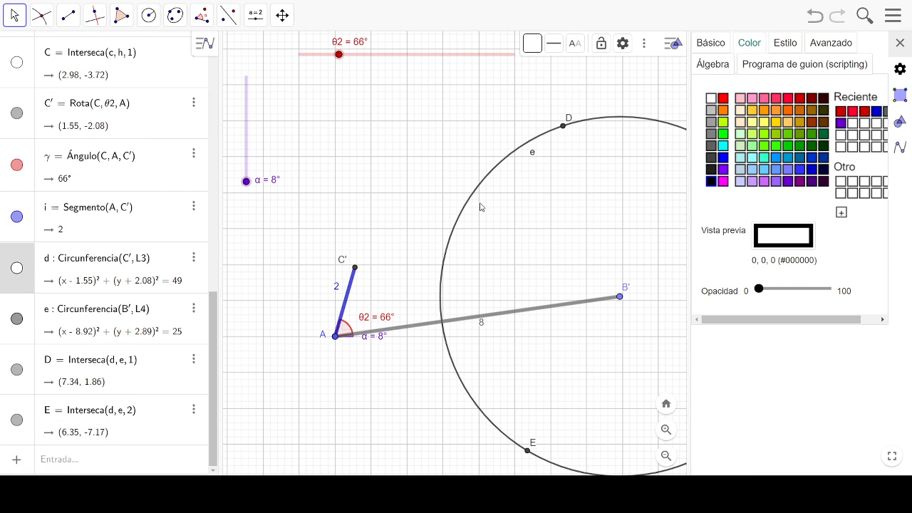
pyautogui.click(17, 319)
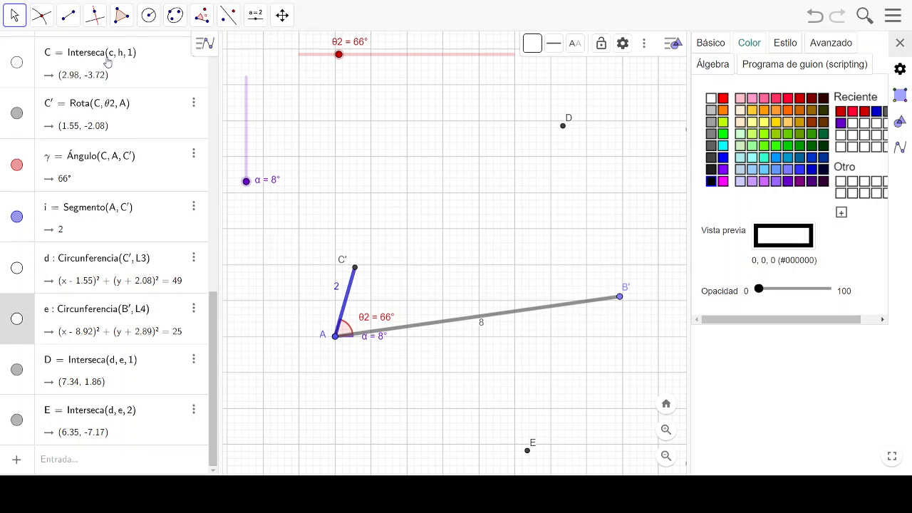
# - Draw segments from C' to the upper intersection point D and from D to B'
pyautogui.click(68, 16)
pyautogui.click(68, 76)
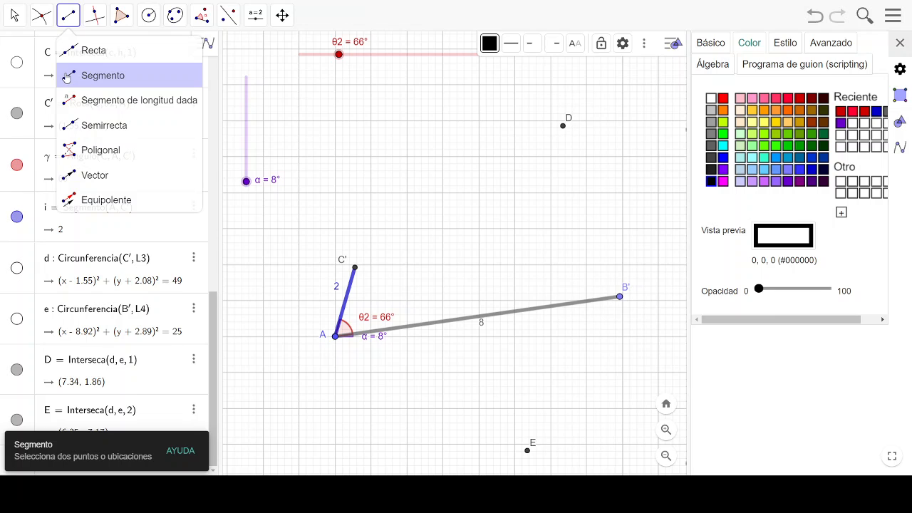
pyautogui.click(84, 77)
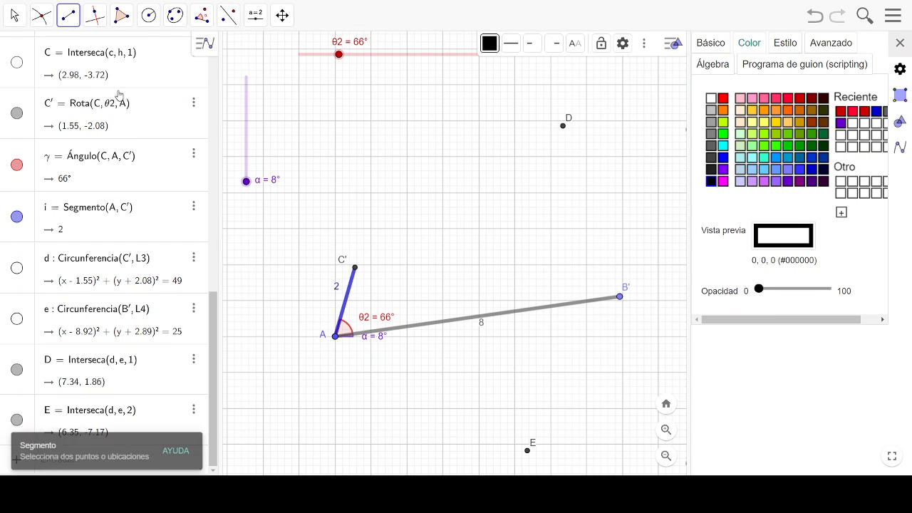
pyautogui.click(355, 271)
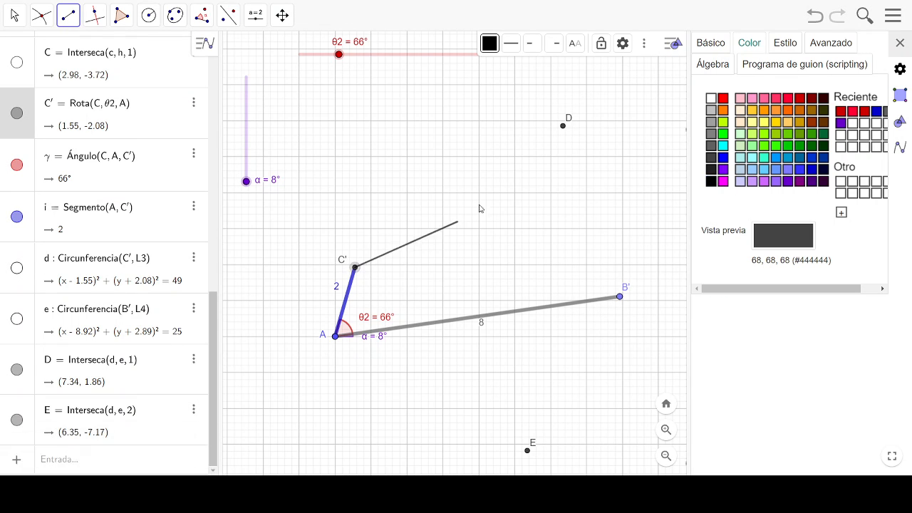
pyautogui.click(563, 129)
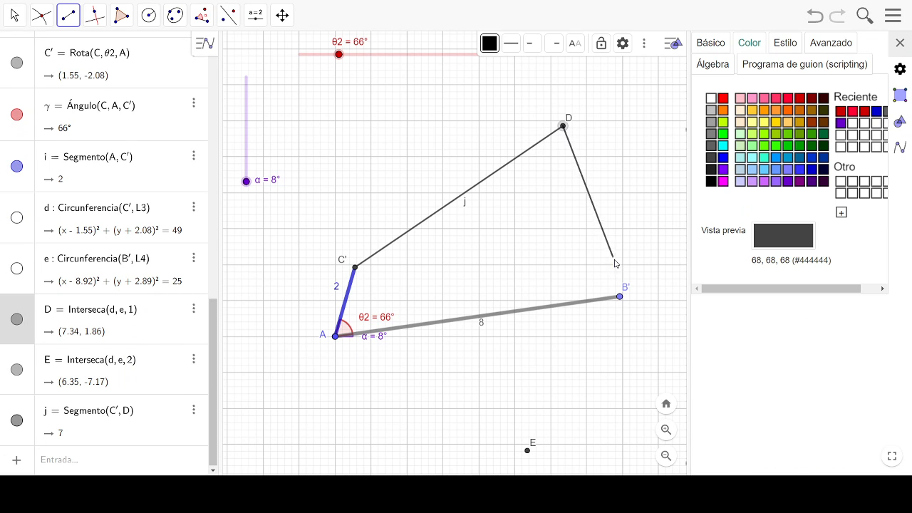
pyautogui.click(620, 297)
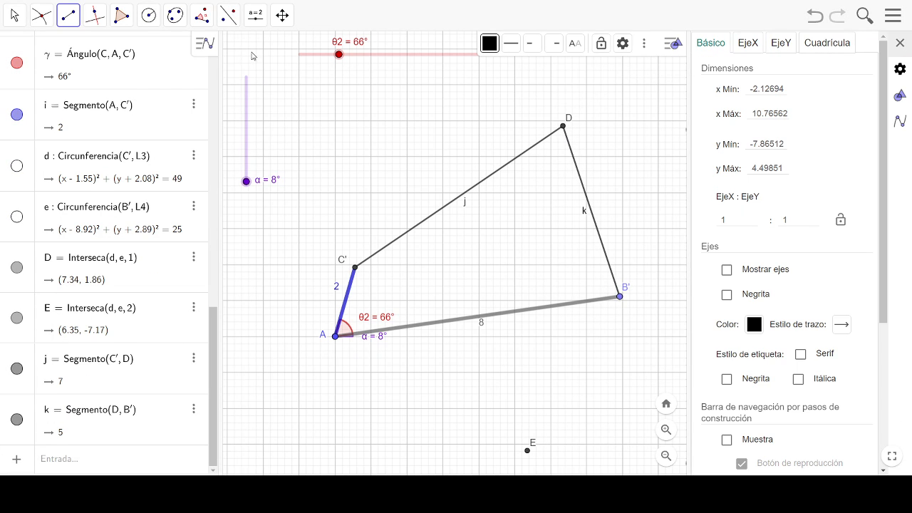
# - Give segment C'D the caption L3 and set its visible label to show the value
pyautogui.click(14, 14)
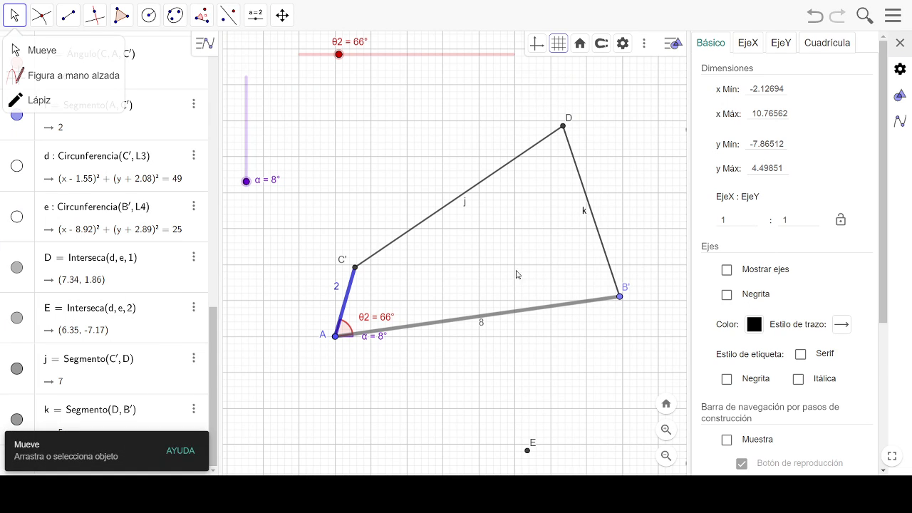
pyautogui.click(450, 206)
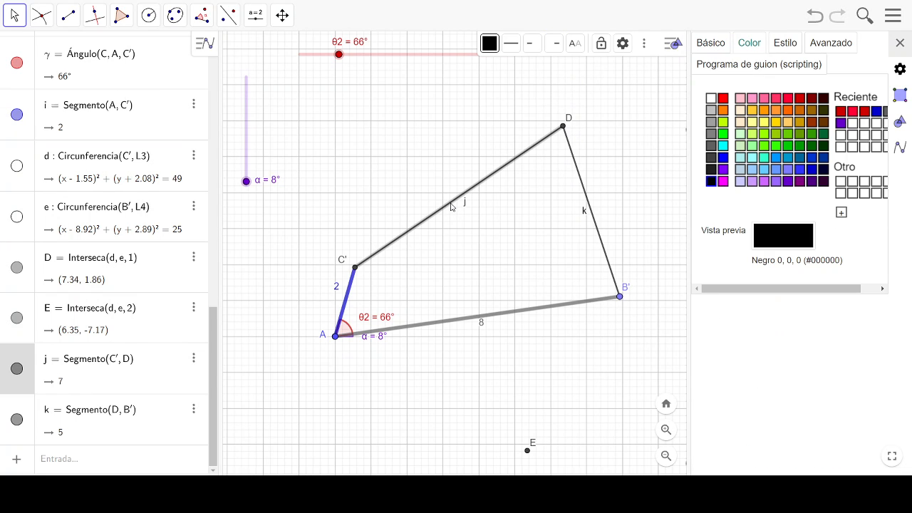
pyautogui.click(708, 46)
pyautogui.click(715, 177)
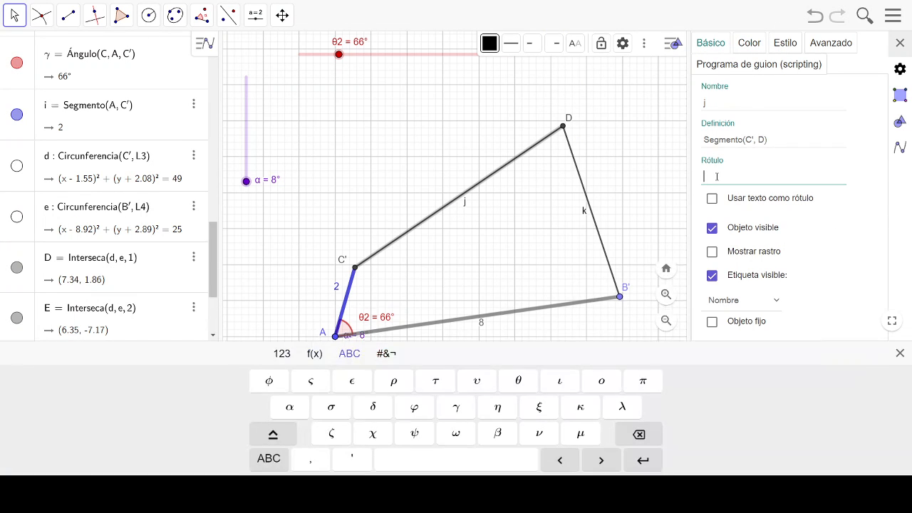
pyautogui.write('L3')
pyautogui.click(773, 305)
pyautogui.click(760, 360)
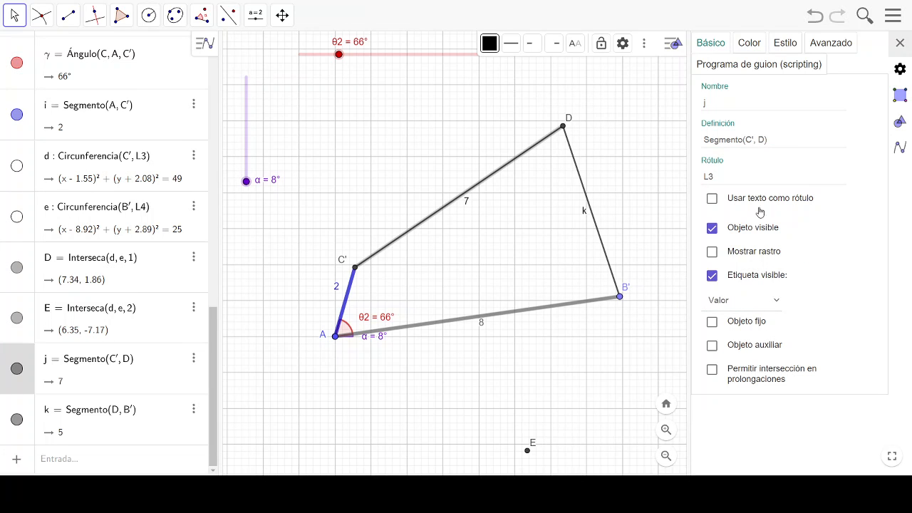
# - Colour segment C'D blue and set its line thickness to 11
pyautogui.click(748, 43)
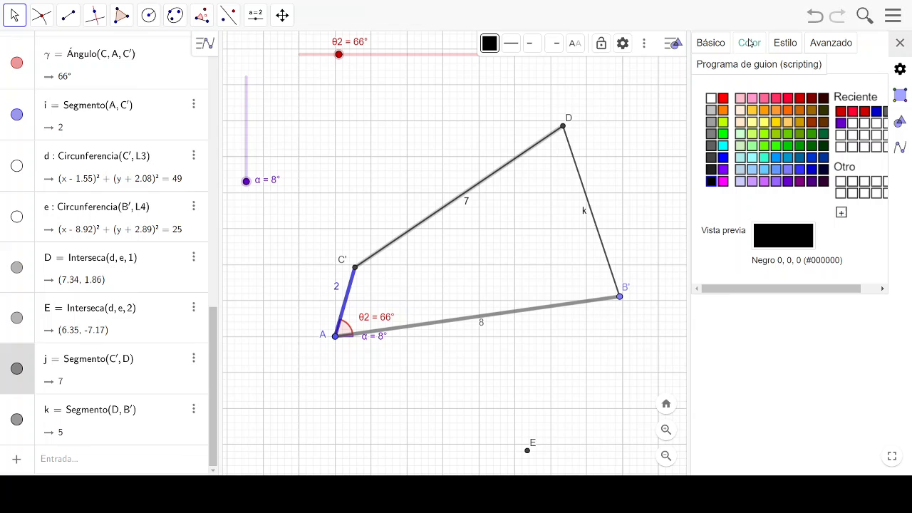
pyautogui.click(808, 168)
pyautogui.click(785, 43)
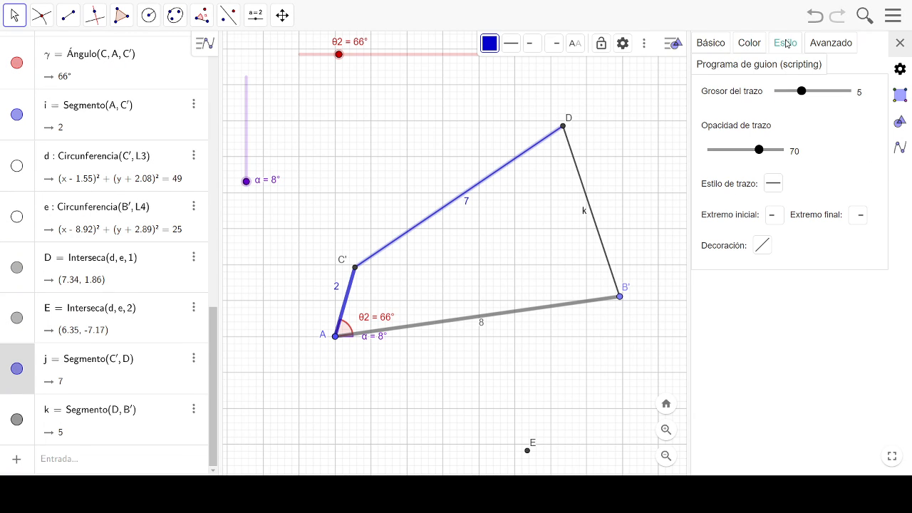
pyautogui.moveTo(801, 91); pyautogui.dragTo(829, 93)
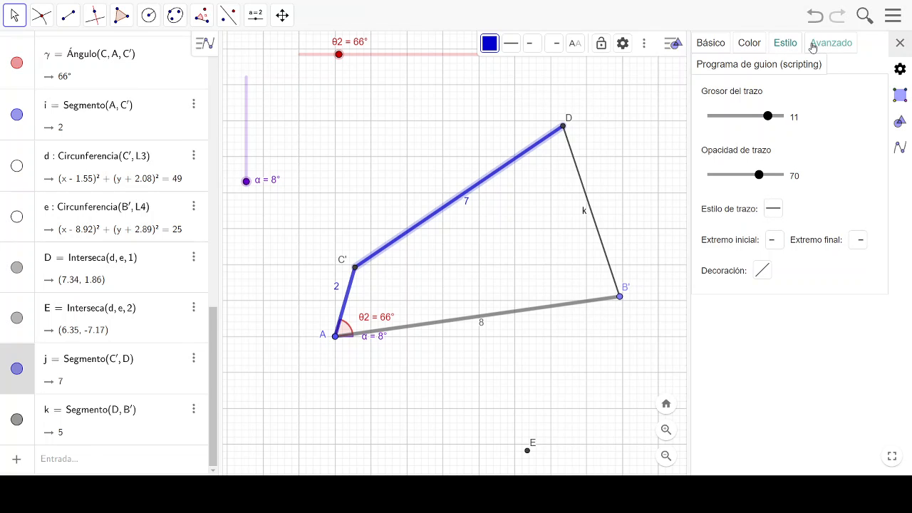
# - Give segment DB' the caption L4, show its value as the label, and place that label just outside the segment
pyautogui.click(584, 194)
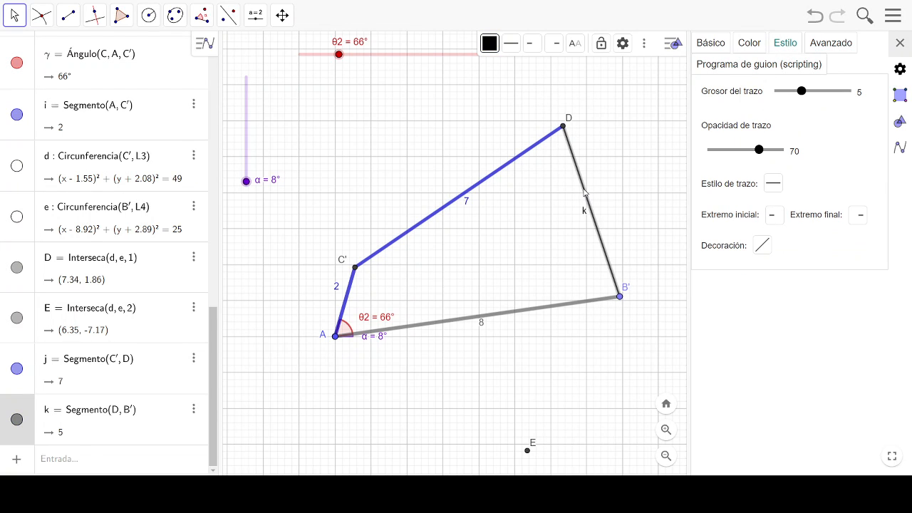
pyautogui.click(710, 44)
pyautogui.click(730, 173)
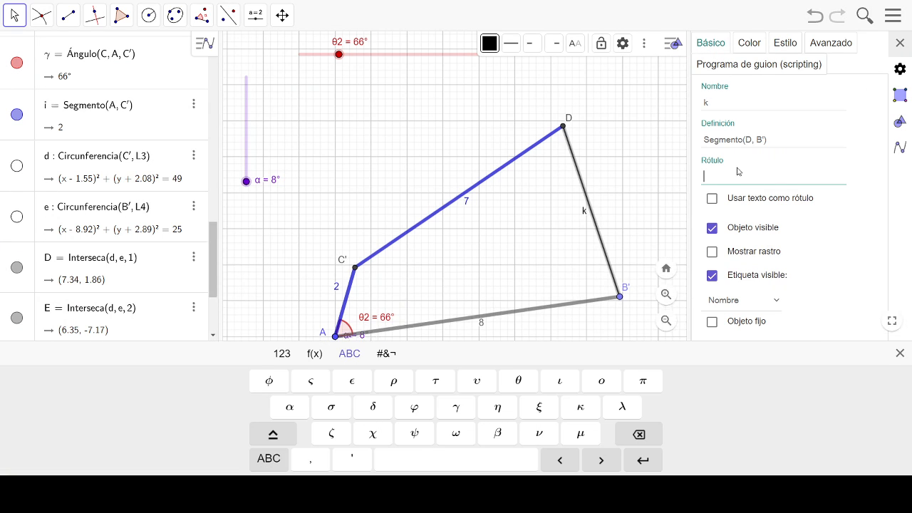
pyautogui.write('L4')
pyautogui.press('Return')
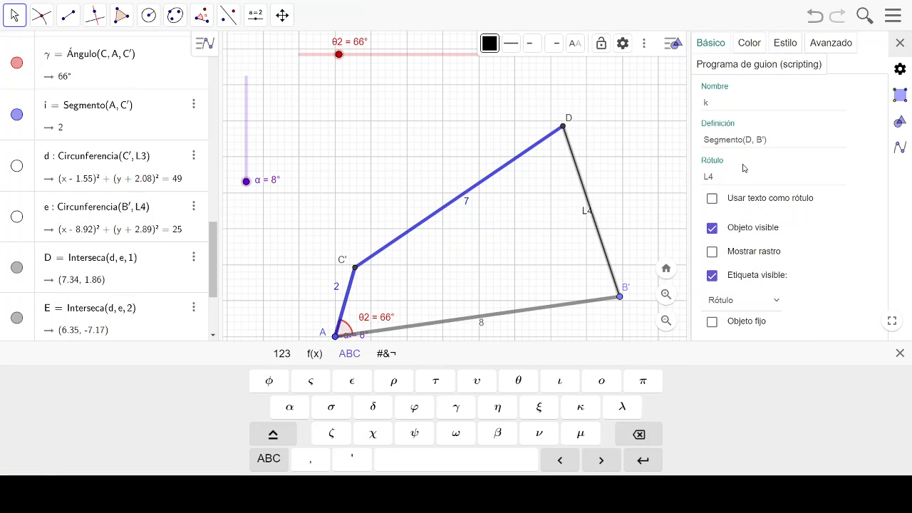
pyautogui.click(584, 212)
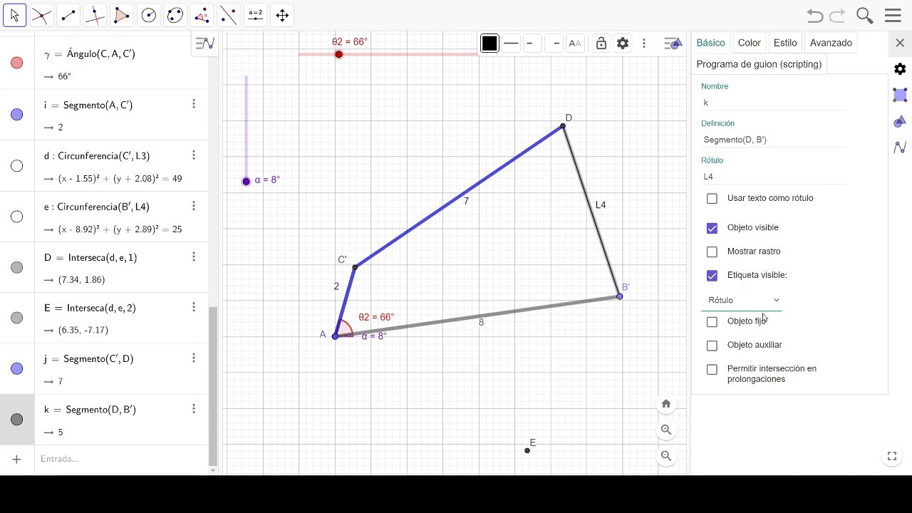
pyautogui.click(755, 375)
pyautogui.moveTo(600, 211); pyautogui.dragTo(603, 221)
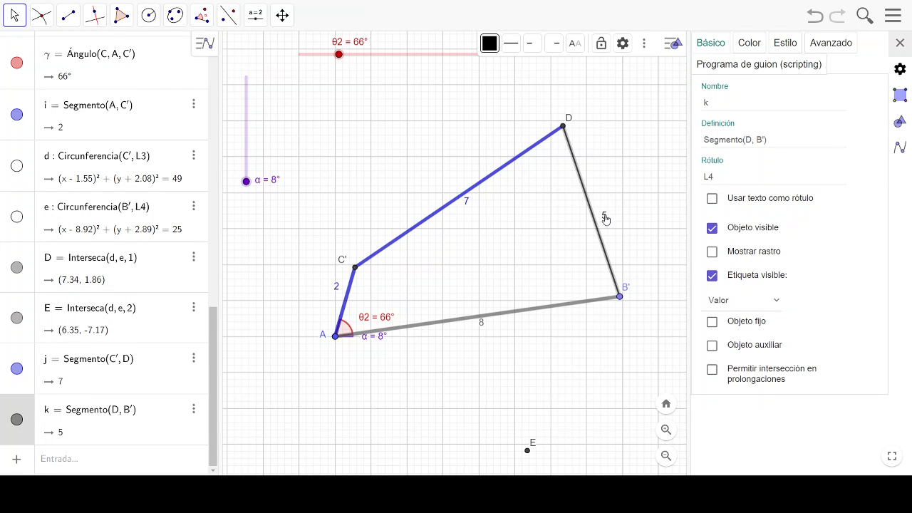
# - Colour segment DB' blue and set its line thickness to 11
pyautogui.click(746, 46)
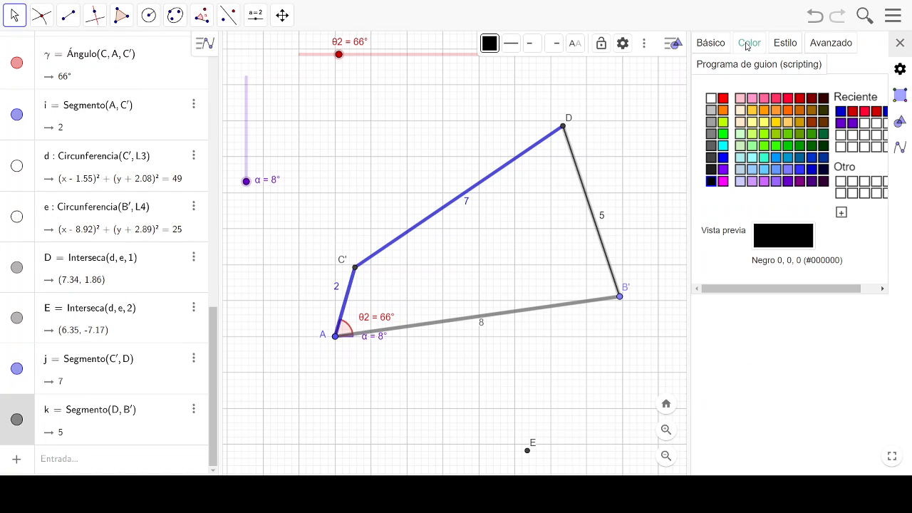
pyautogui.click(811, 157)
pyautogui.click(785, 43)
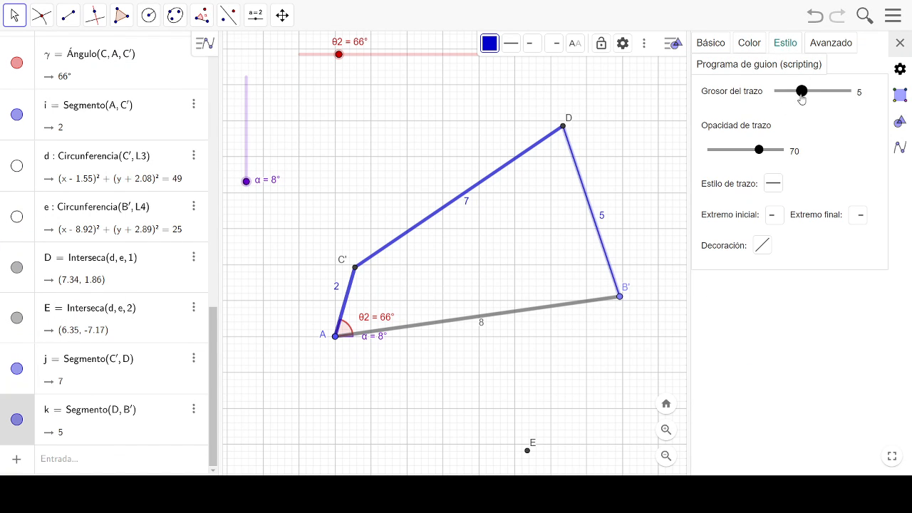
pyautogui.moveTo(777, 115); pyautogui.dragTo(766, 116)
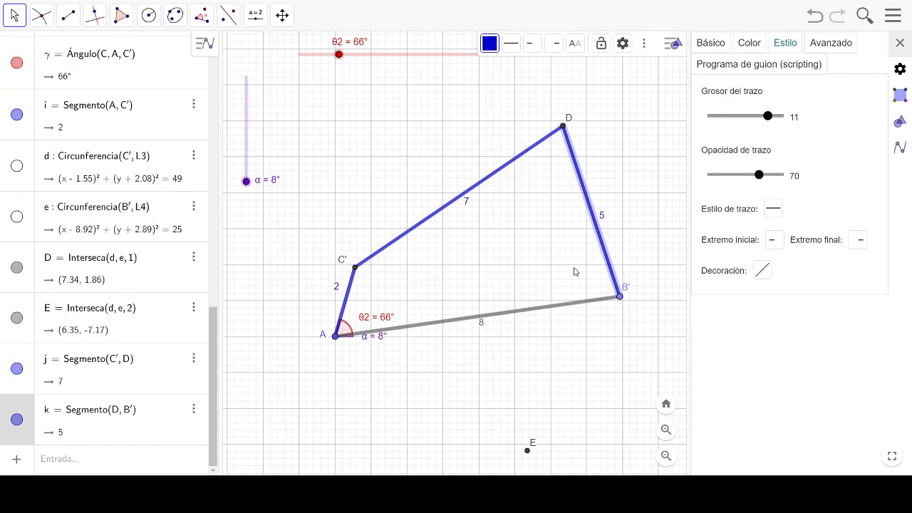
pyautogui.click(462, 262)
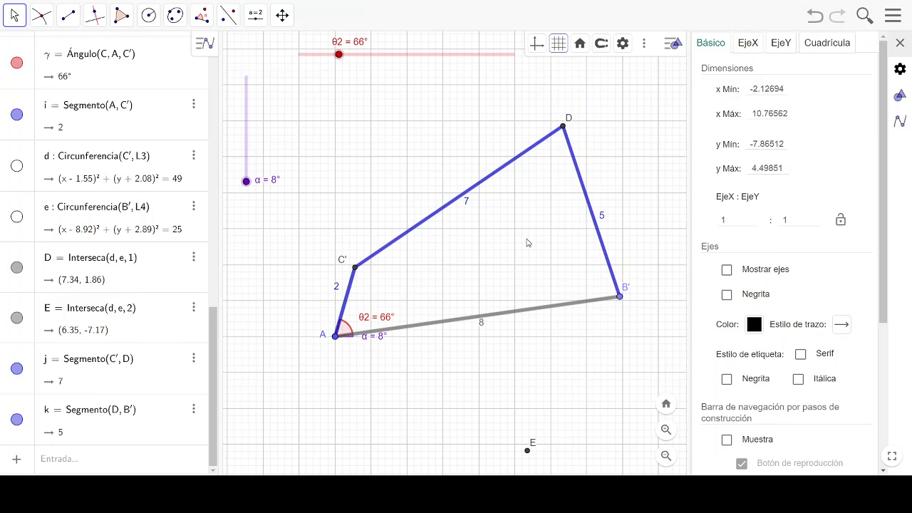
# - Caption the fixed pivot A as O2 and place its label below the point
pyautogui.click(326, 345)
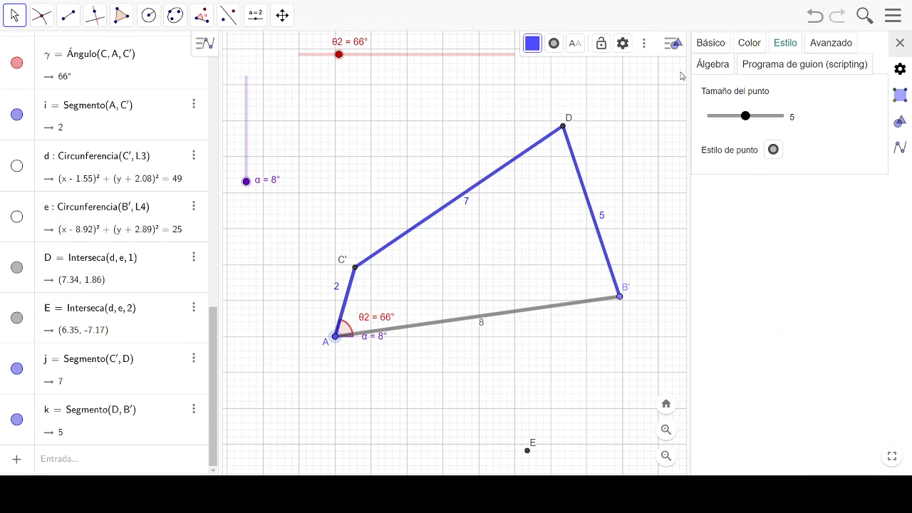
pyautogui.click(711, 45)
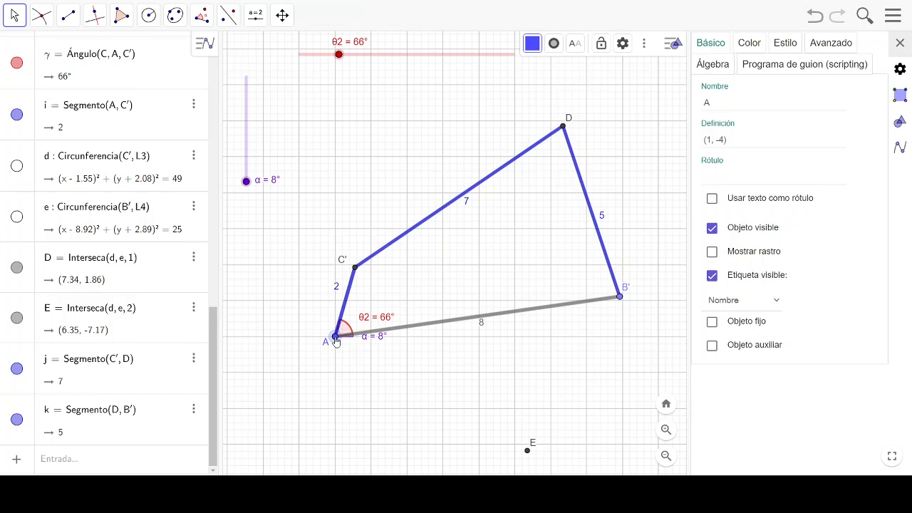
pyautogui.click(711, 175)
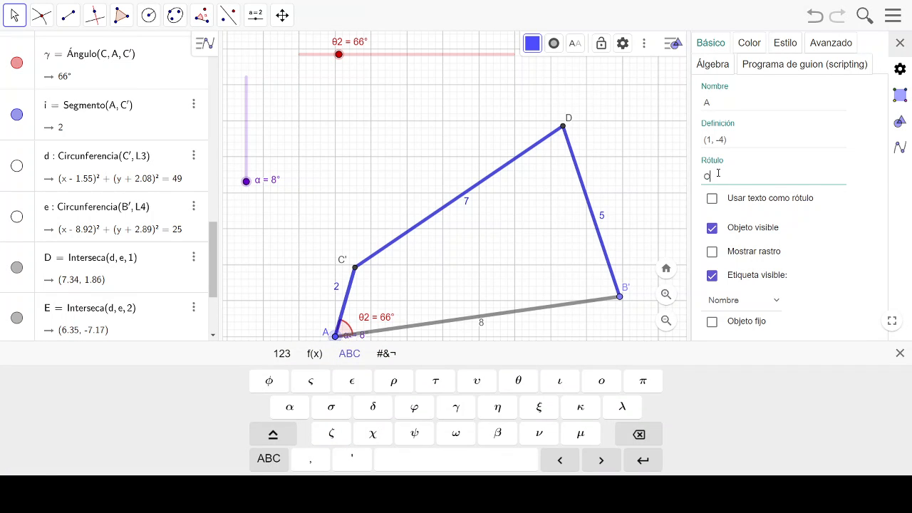
pyautogui.press('Return')
pyautogui.click(291, 302)
pyautogui.moveTo(327, 298); pyautogui.dragTo(329, 311)
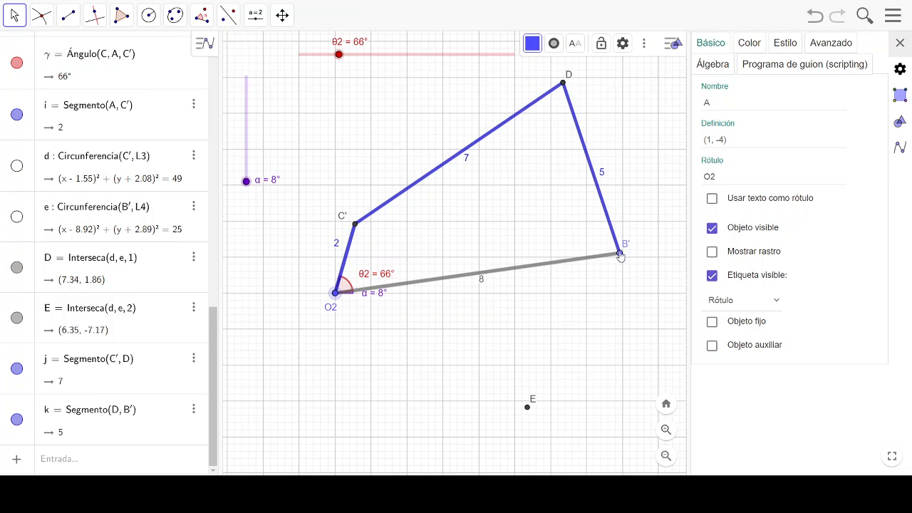
# - Caption point B' as O4 and place its label below the point
pyautogui.click(619, 253)
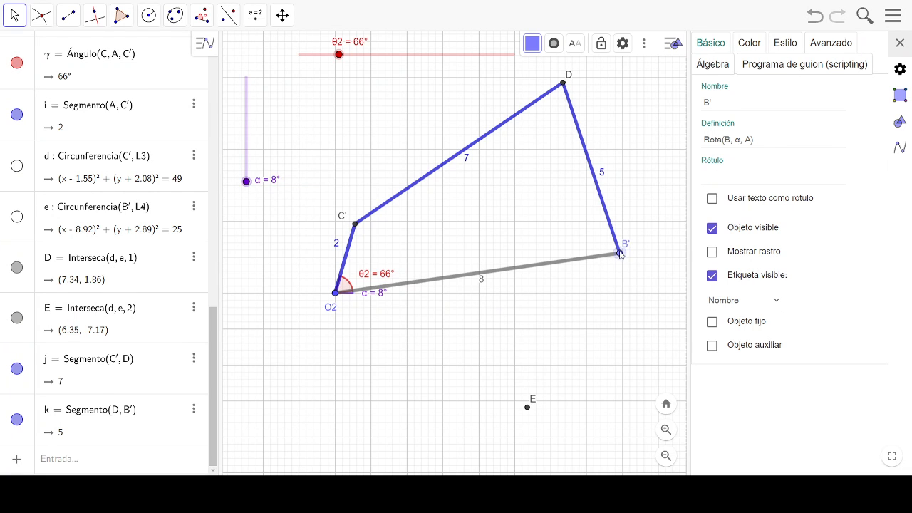
pyautogui.click(723, 179)
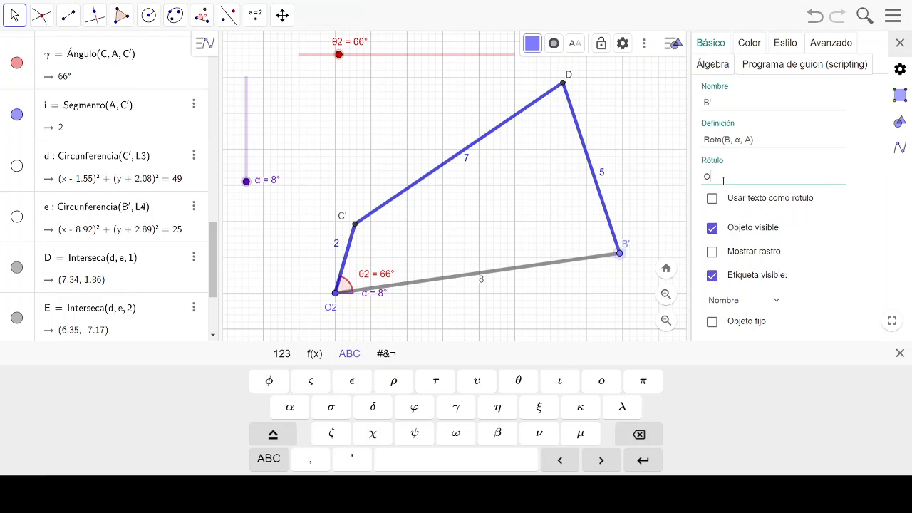
pyautogui.write('O4')
pyautogui.press('Return')
pyautogui.moveTo(634, 253); pyautogui.dragTo(636, 266)
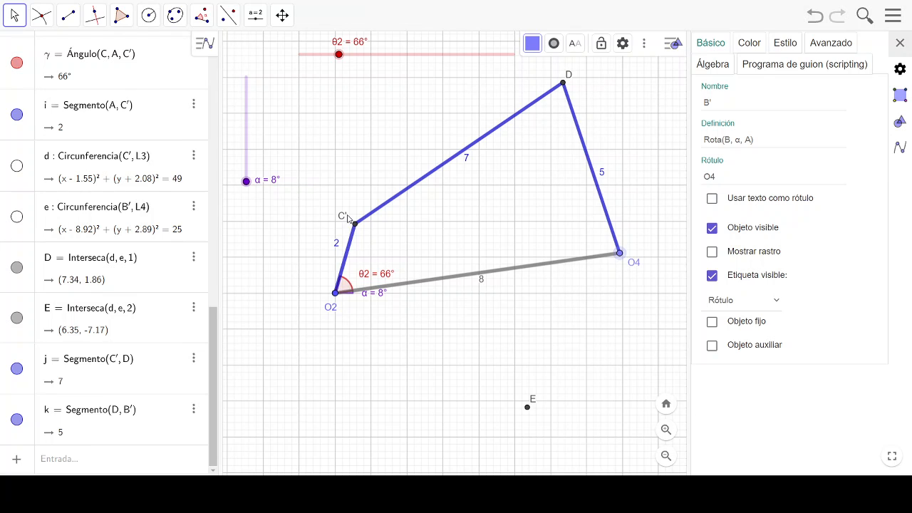
# - Caption point C' as A and the upper intersection point D as B
pyautogui.click(341, 219)
pyautogui.click(725, 175)
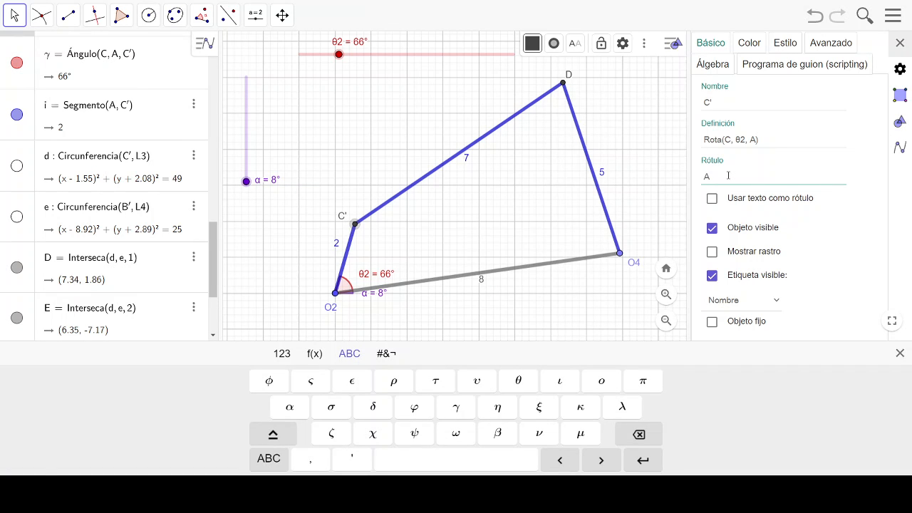
pyautogui.press('Return')
pyautogui.click(568, 80)
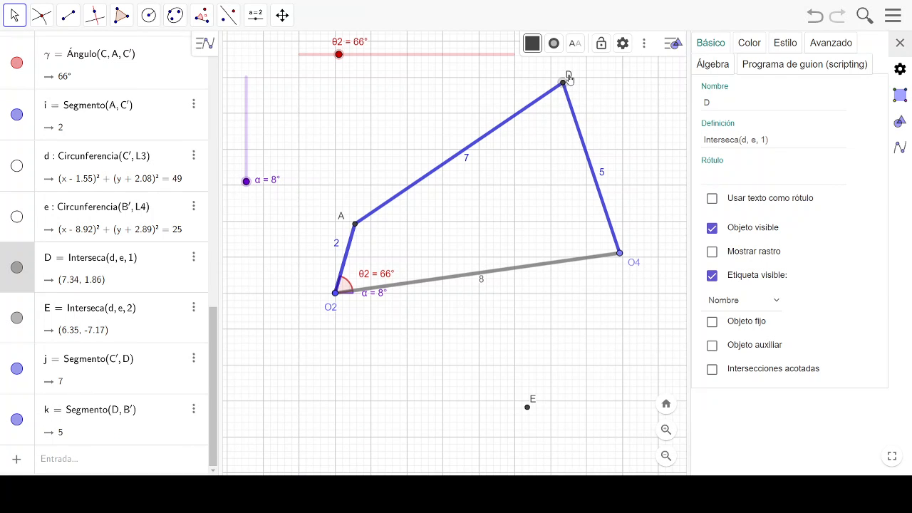
pyautogui.click(739, 175)
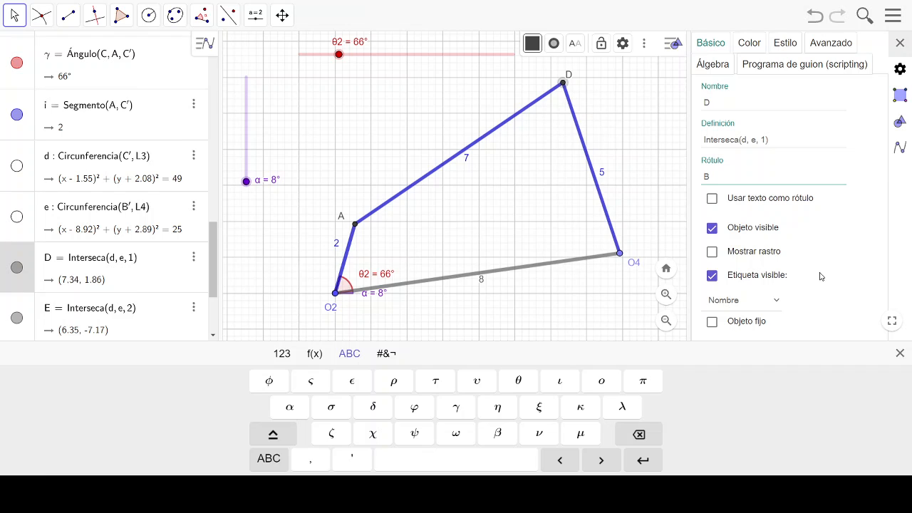
pyautogui.press('Return')
# - Set the α slider to 0° and tidy the positions of the θ2 labels and the ground link's length label
pyautogui.moveTo(390, 277); pyautogui.dragTo(384, 280)
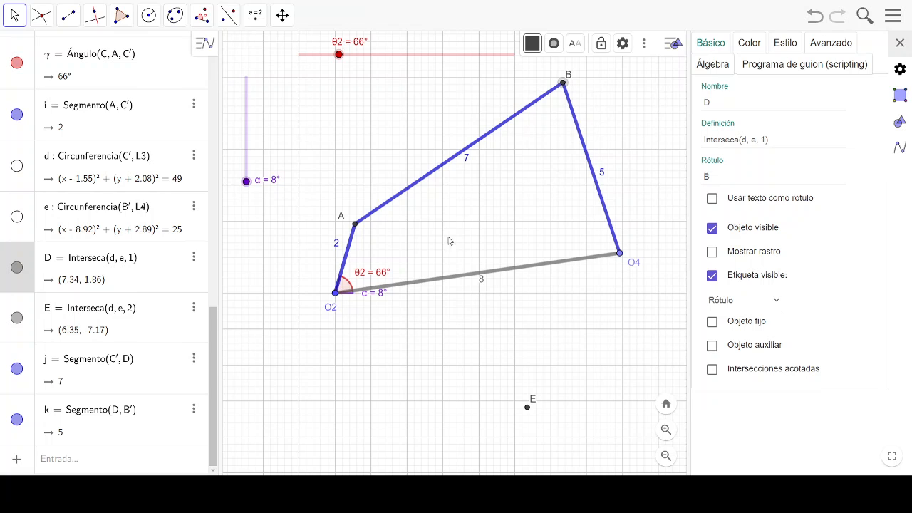
pyautogui.click(246, 182)
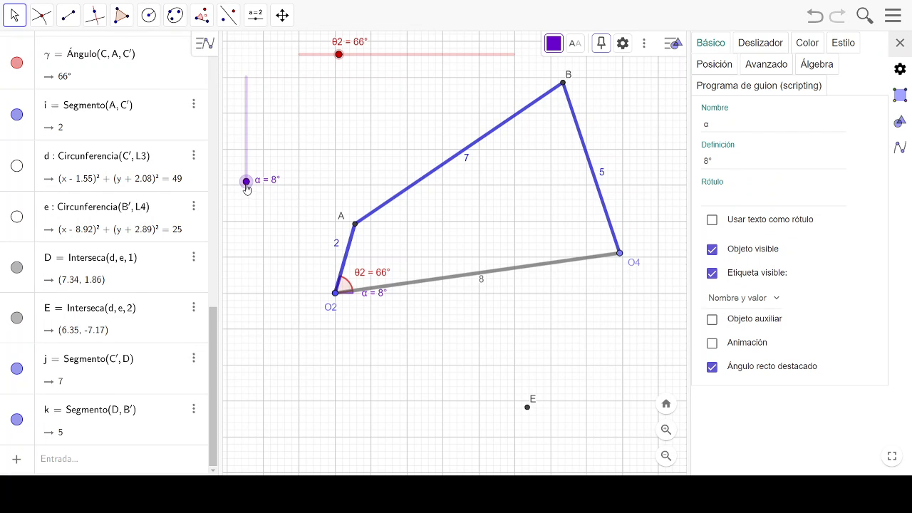
pyautogui.moveTo(247, 182); pyautogui.dragTo(247, 197)
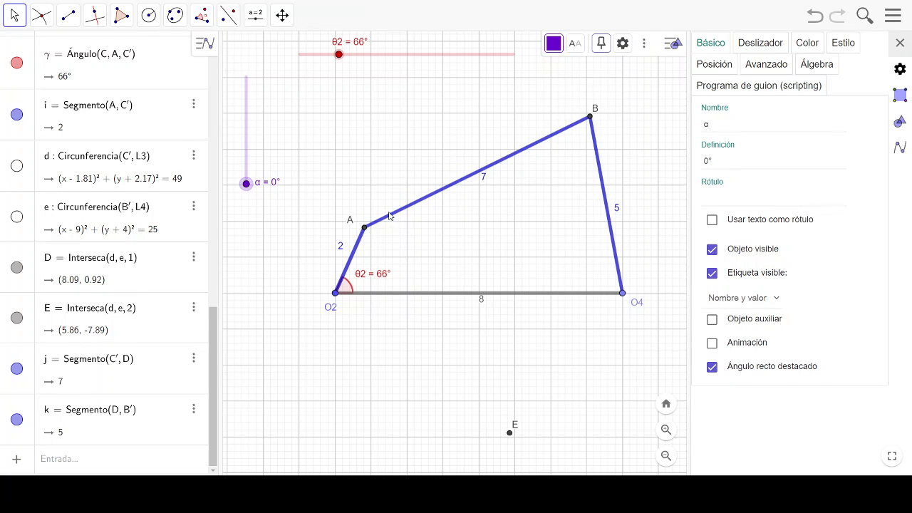
pyautogui.moveTo(481, 300); pyautogui.dragTo(480, 308)
pyautogui.moveTo(338, 56)
pyautogui.mouseDown()
pyautogui.moveTo(305, 56)
pyautogui.moveTo(355, 59)
pyautogui.moveTo(333, 58)
pyautogui.moveTo(339, 64)
pyautogui.mouseUp()
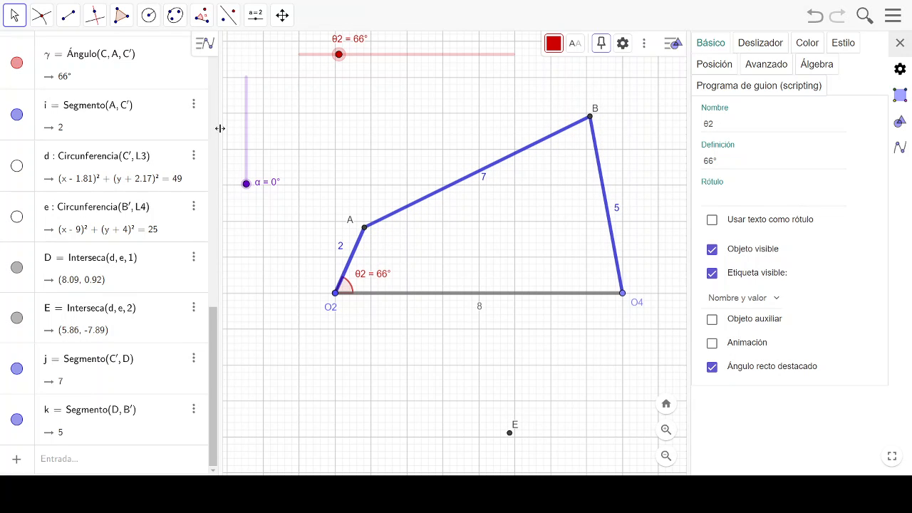
# - Start drawing a polygon with the Polygon tool
pyautogui.click(121, 15)
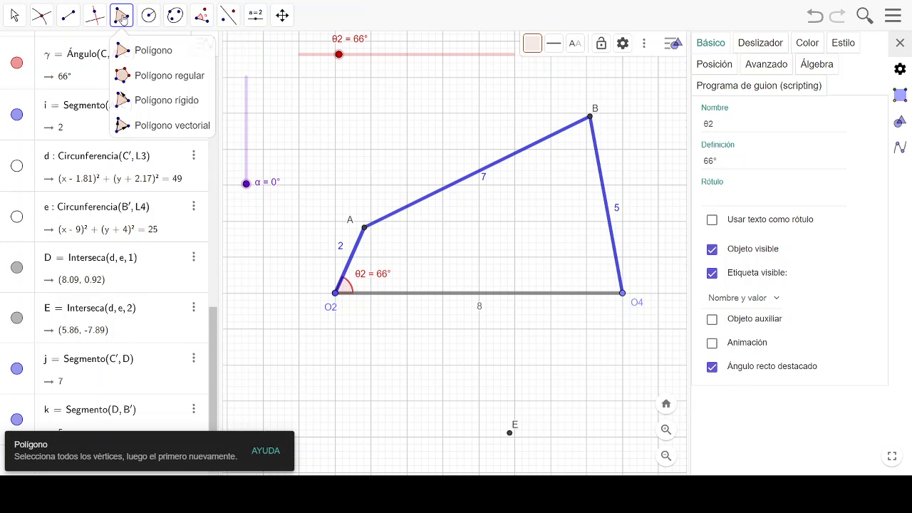
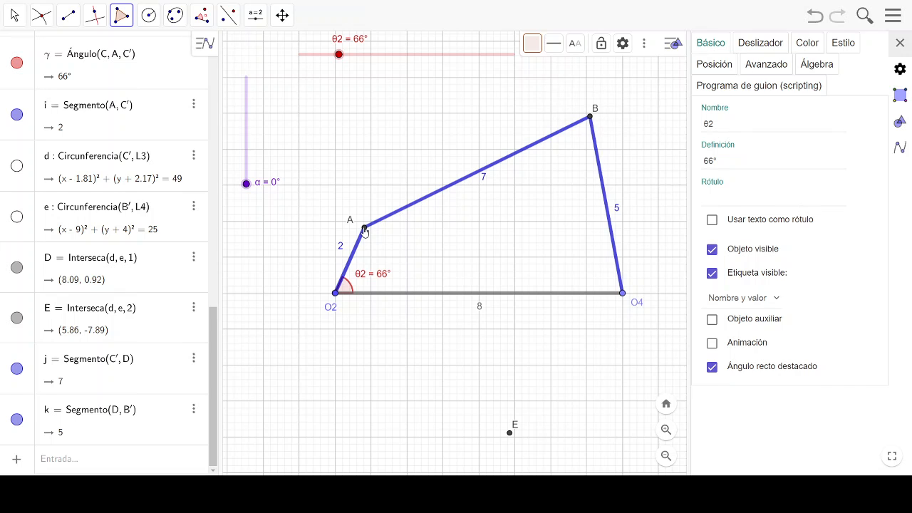
# - Draw two segments with the Segment tool, one from joint A to point E and one from E to joint O4
pyautogui.click(68, 17)
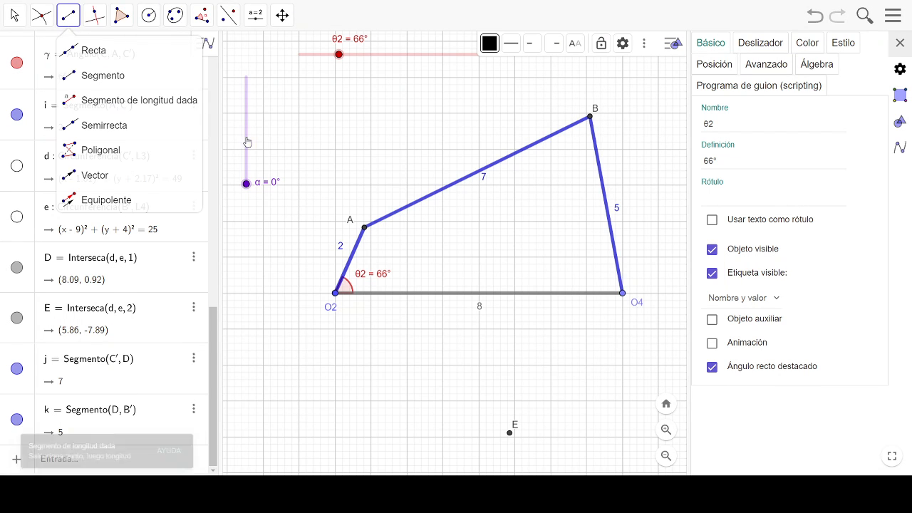
pyautogui.click(71, 76)
pyautogui.click(365, 229)
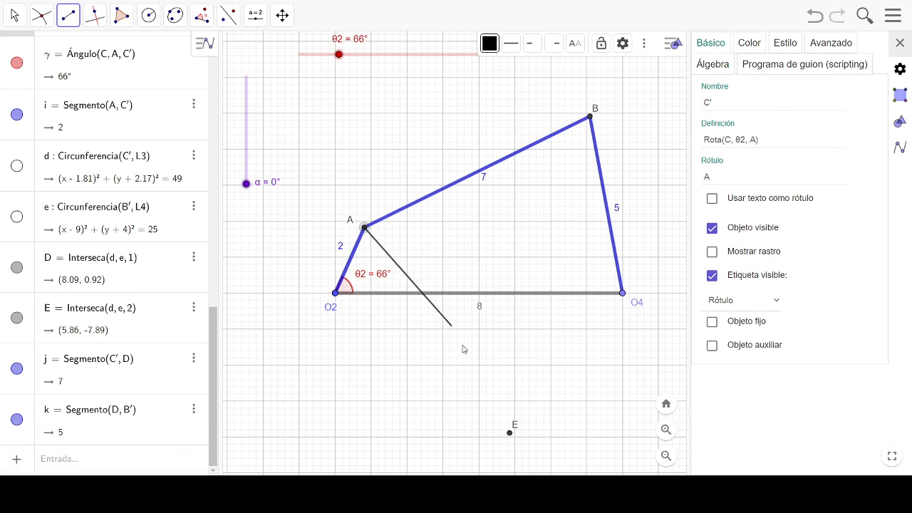
pyautogui.click(510, 433)
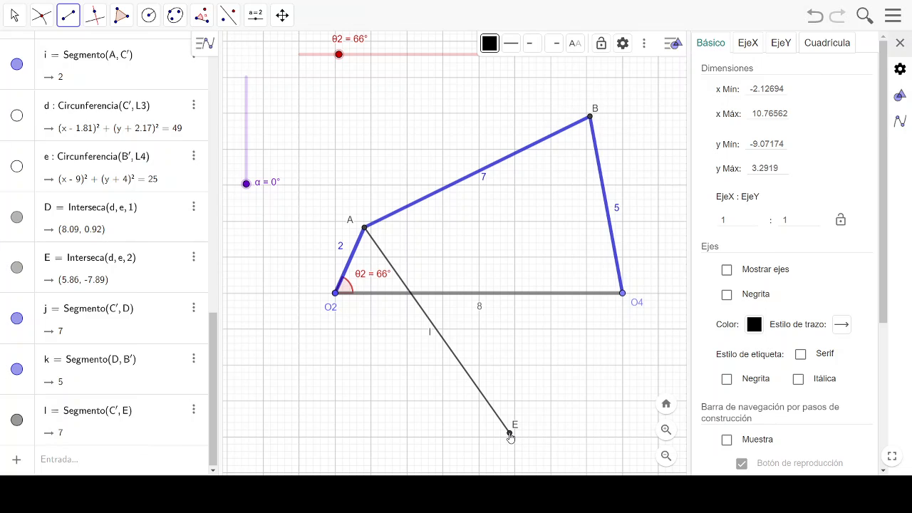
pyautogui.click(510, 433)
pyautogui.click(622, 295)
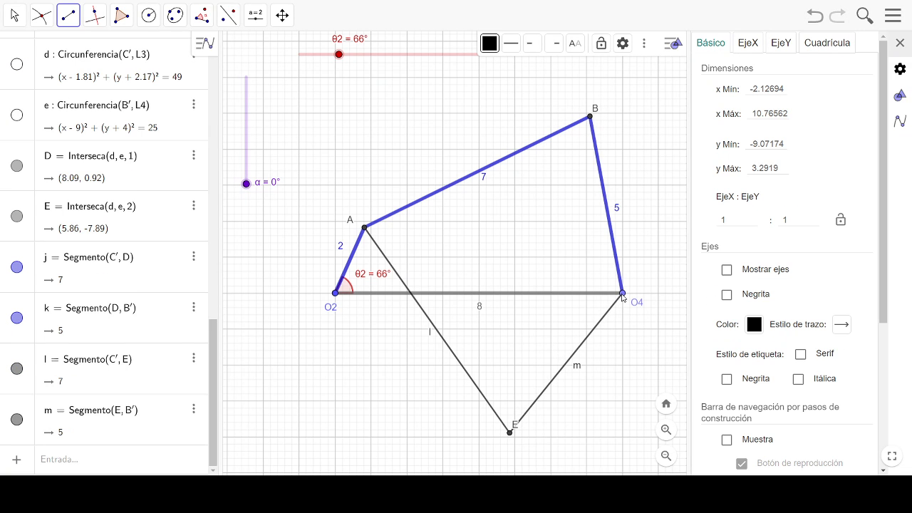
# - Move point E's label to just below the point
pyautogui.click(14, 15)
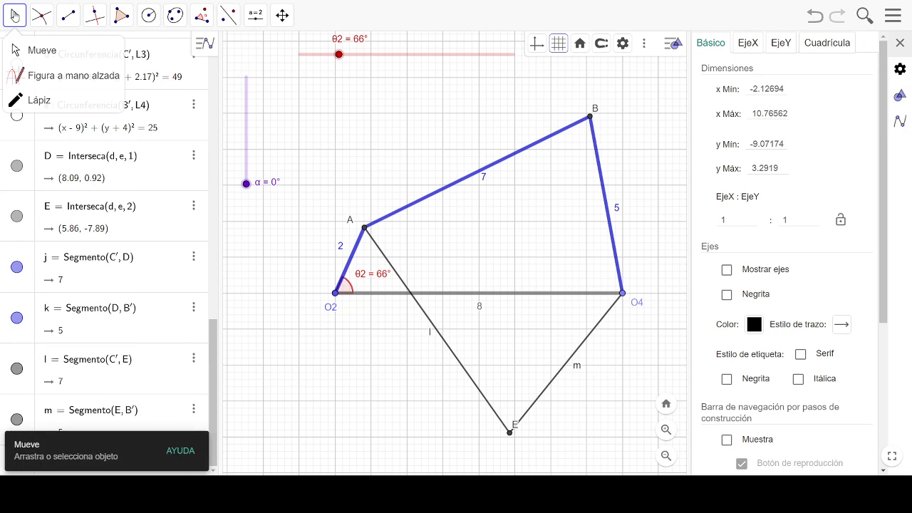
pyautogui.click(40, 15)
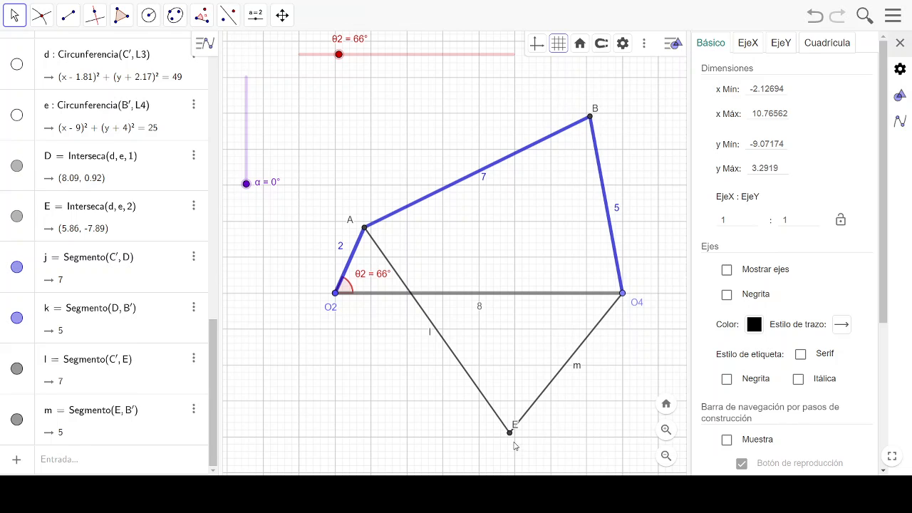
pyautogui.moveTo(517, 430); pyautogui.dragTo(523, 443)
# - Caption the segment from A to E as L3 and place its label beside the line
pyautogui.click(465, 369)
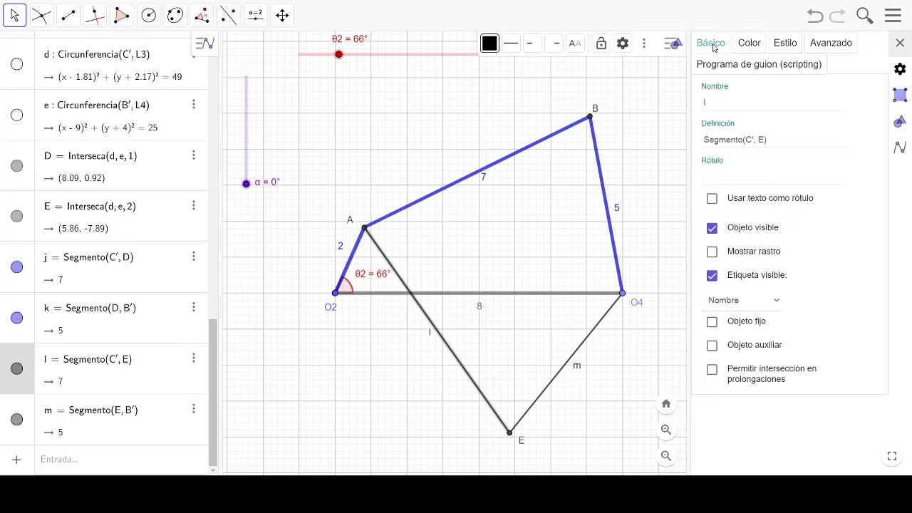
pyautogui.click(715, 107)
pyautogui.click(728, 175)
pyautogui.write('L3')
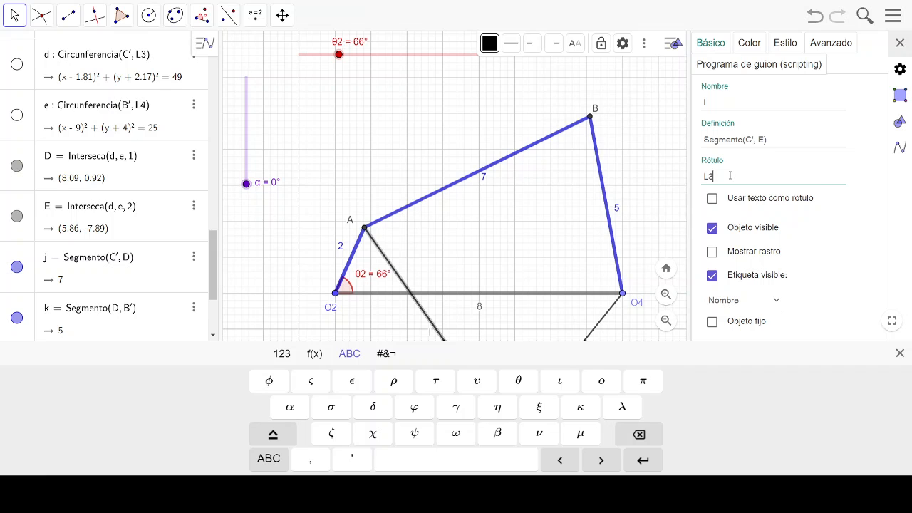
pyautogui.press('Return')
pyautogui.moveTo(437, 339); pyautogui.dragTo(423, 337)
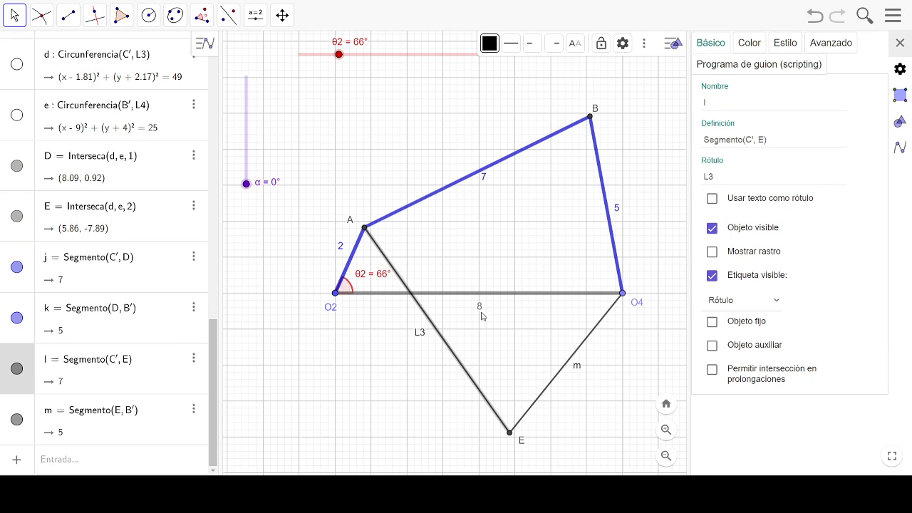
# - Style the segment from A to E as a dashed light blue (#6699FF) line with thickness 11
pyautogui.click(751, 45)
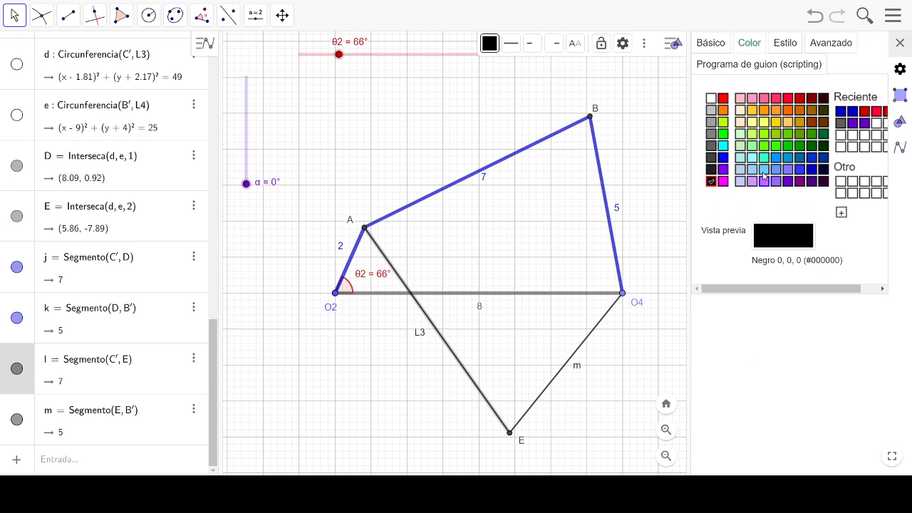
pyautogui.click(740, 170)
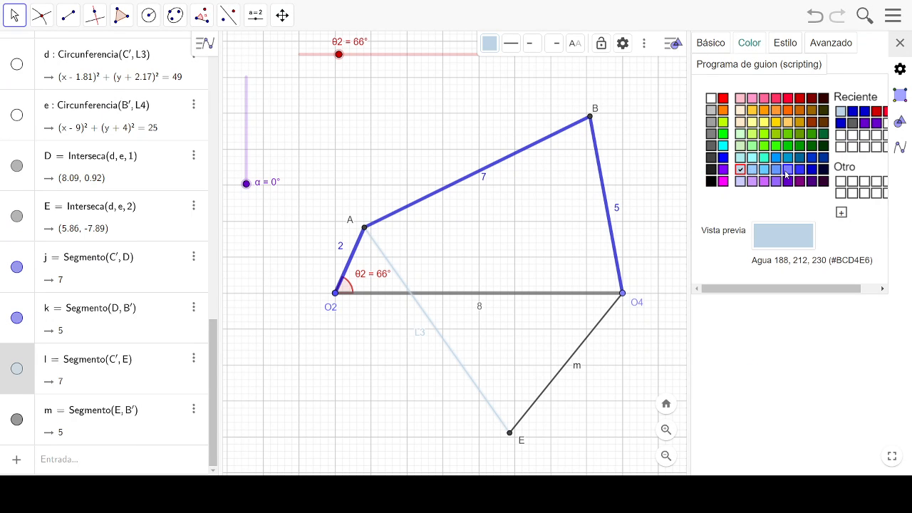
pyautogui.click(775, 169)
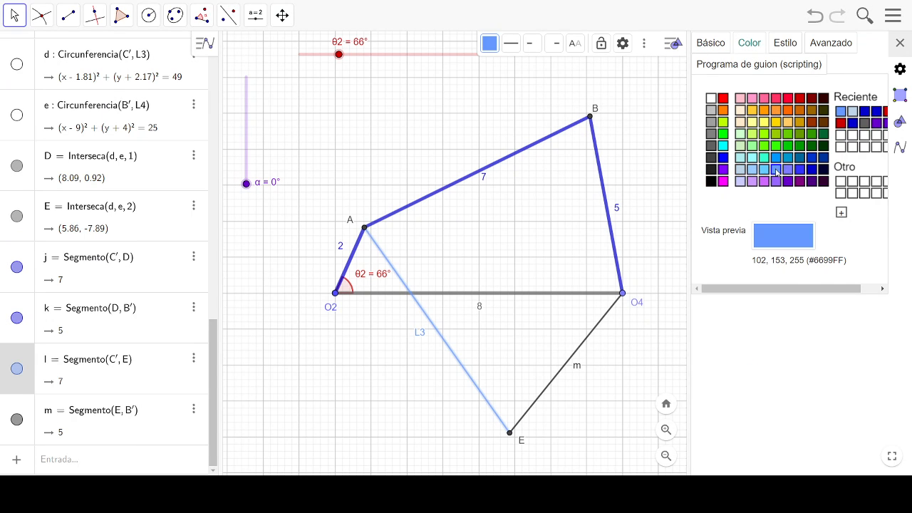
pyautogui.click(785, 42)
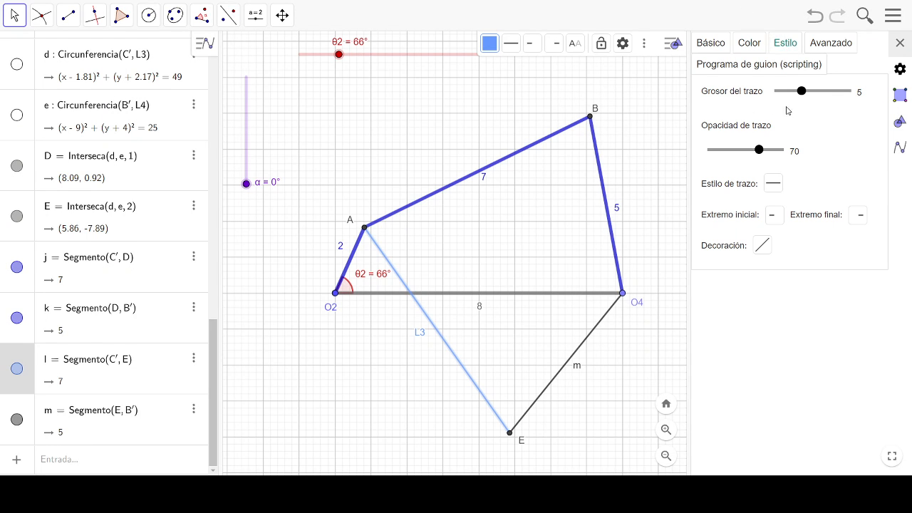
pyautogui.moveTo(801, 91); pyautogui.dragTo(767, 116)
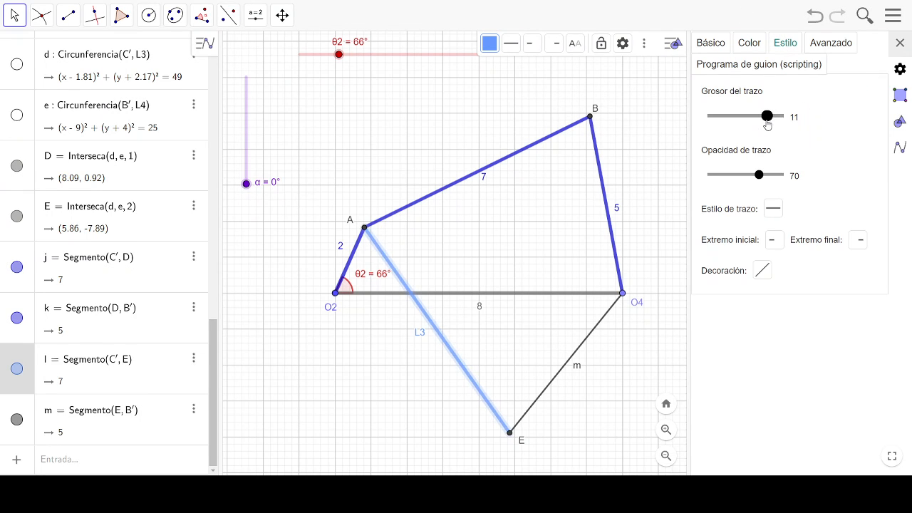
pyautogui.click(771, 210)
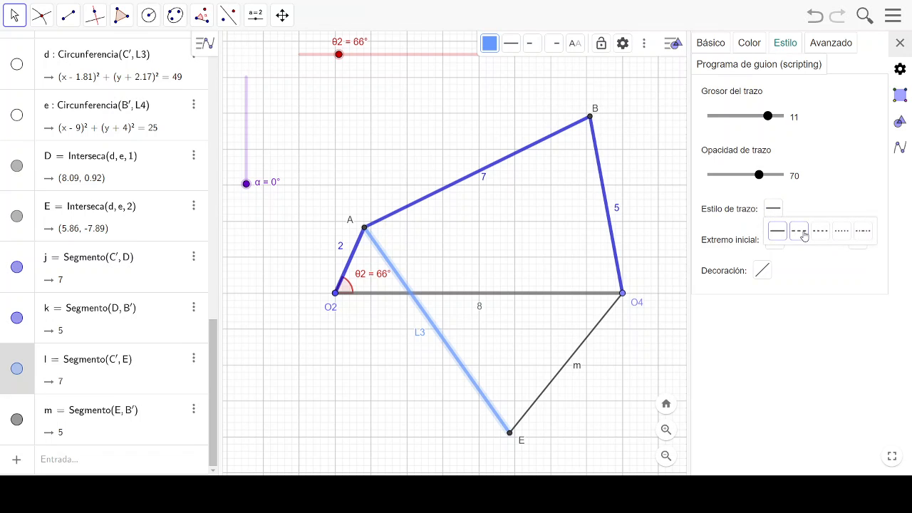
pyautogui.click(799, 231)
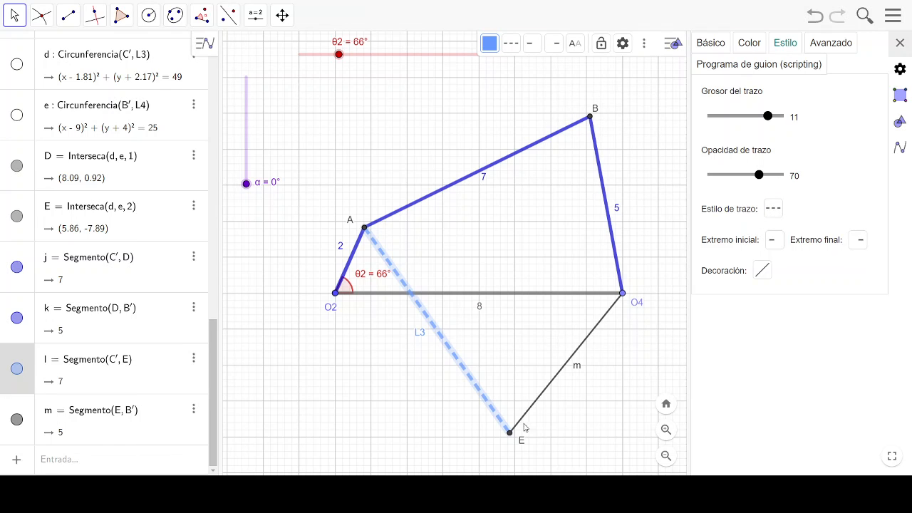
# - Style the segment from E to O4 as a dashed light blue (#6699FF) line with thickness 11
pyautogui.click(540, 398)
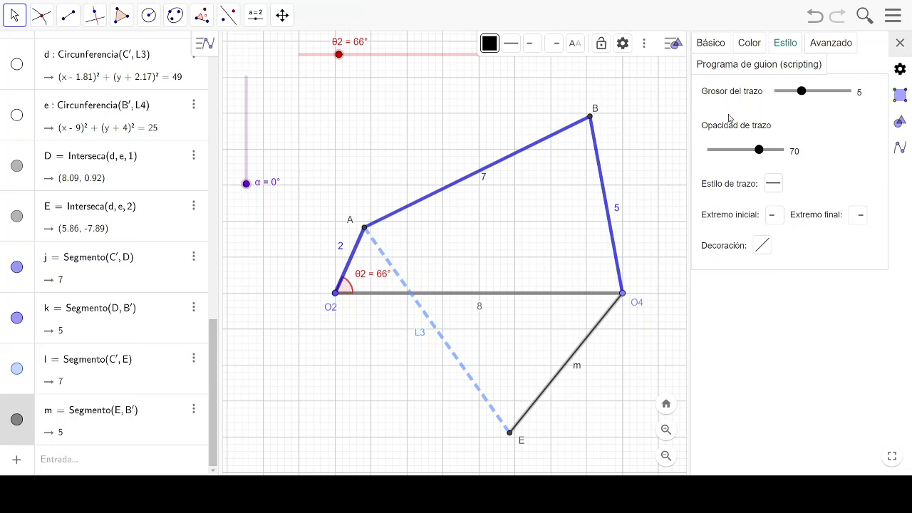
pyautogui.click(750, 47)
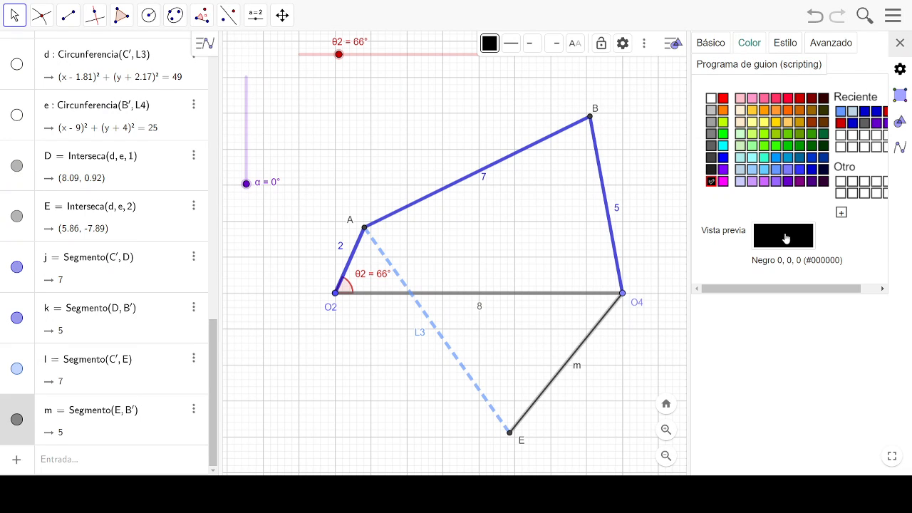
pyautogui.click(775, 170)
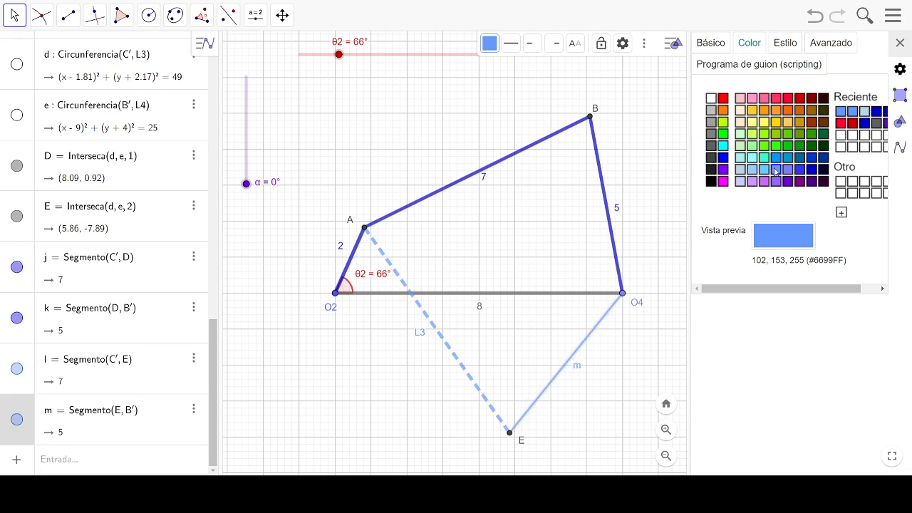
pyautogui.click(785, 44)
pyautogui.click(824, 92)
pyautogui.moveTo(826, 95); pyautogui.dragTo(767, 121)
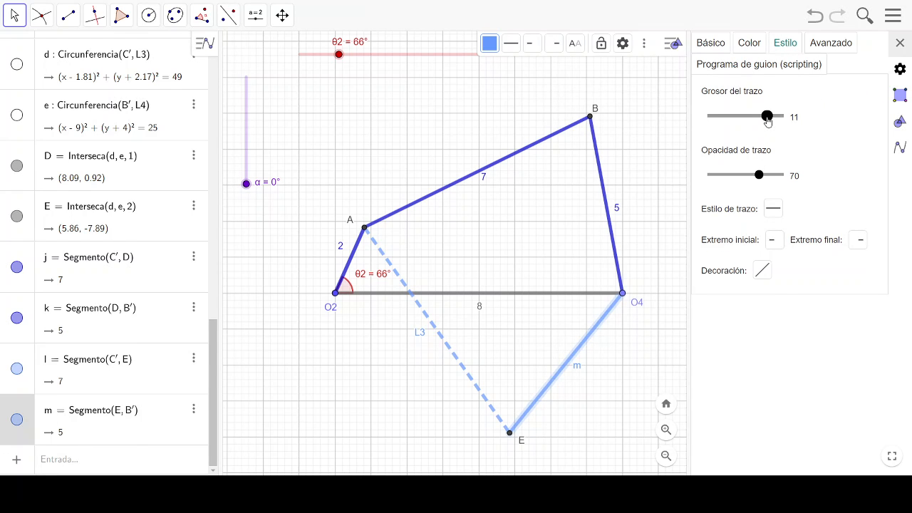
pyautogui.click(772, 207)
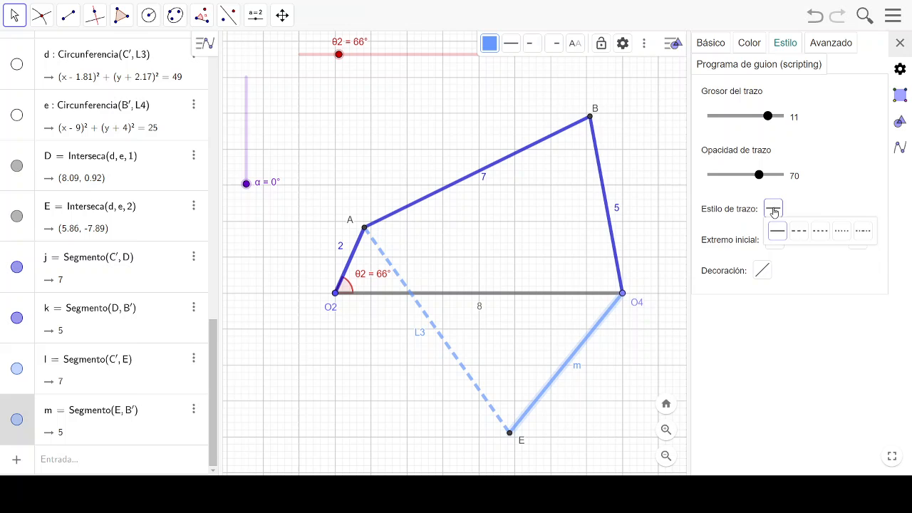
pyautogui.click(807, 235)
pyautogui.click(638, 379)
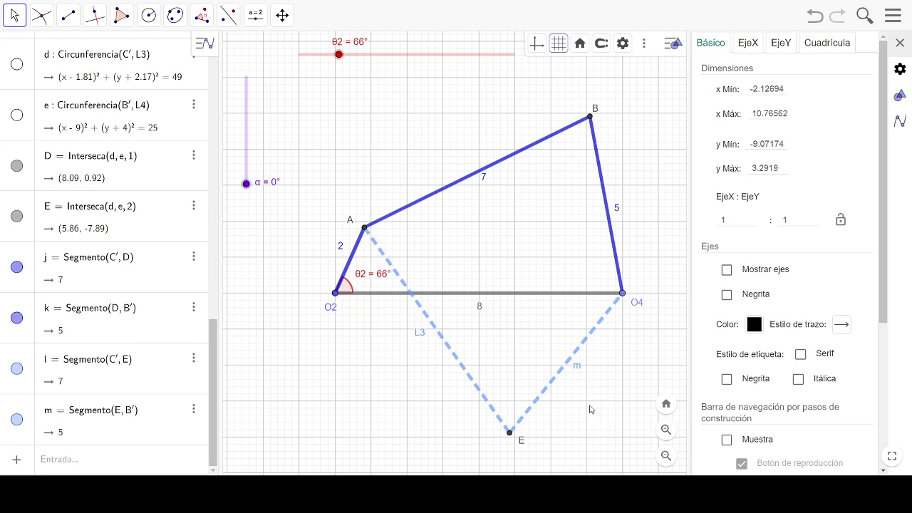
# - Caption the lower intersection point E as B'
pyautogui.click(522, 445)
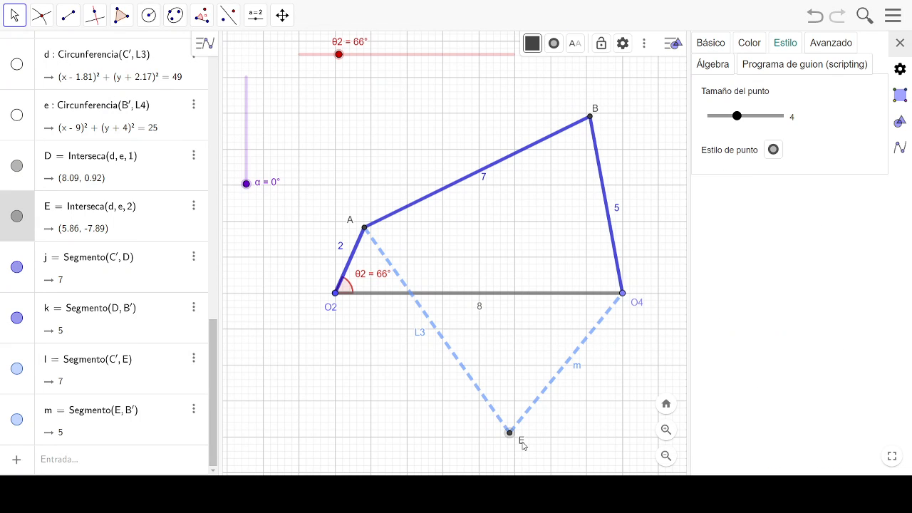
pyautogui.click(711, 46)
pyautogui.click(726, 175)
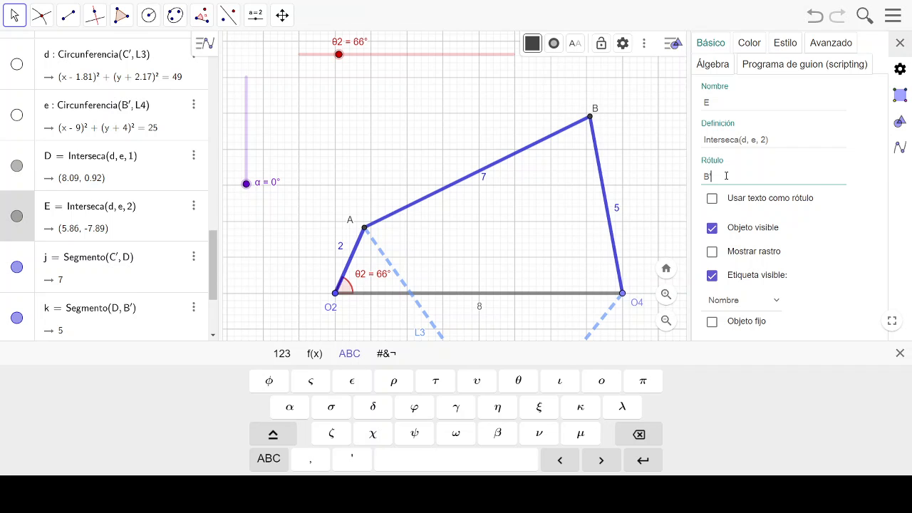
pyautogui.write("B'")
# - Set the α slider to 6° to tilt the ground link
pyautogui.moveTo(577, 235); pyautogui.dragTo(549, 238)
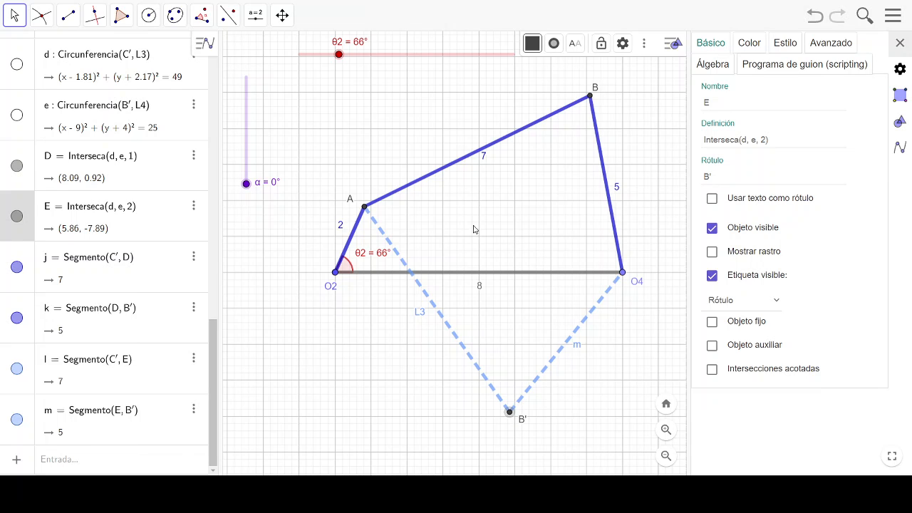
pyautogui.moveTo(247, 184); pyautogui.dragTo(251, 184)
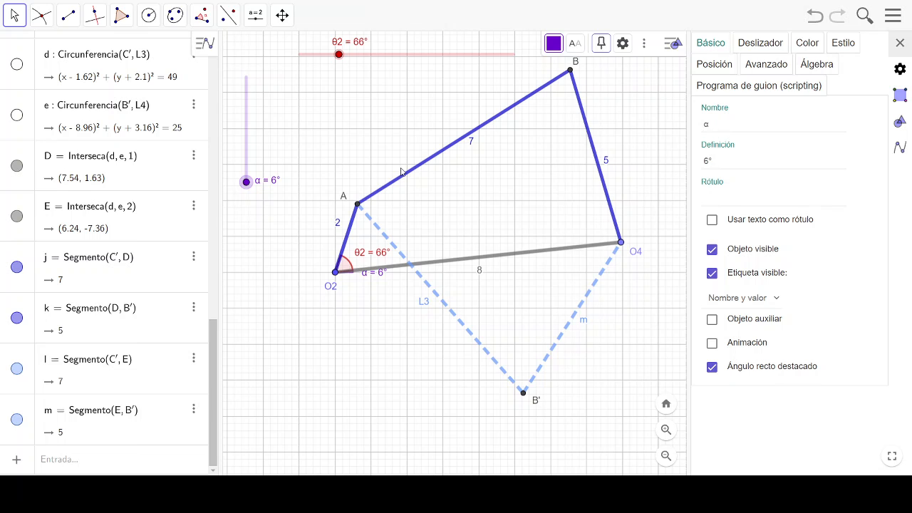
pyautogui.moveTo(562, 166); pyautogui.dragTo(508, 183)
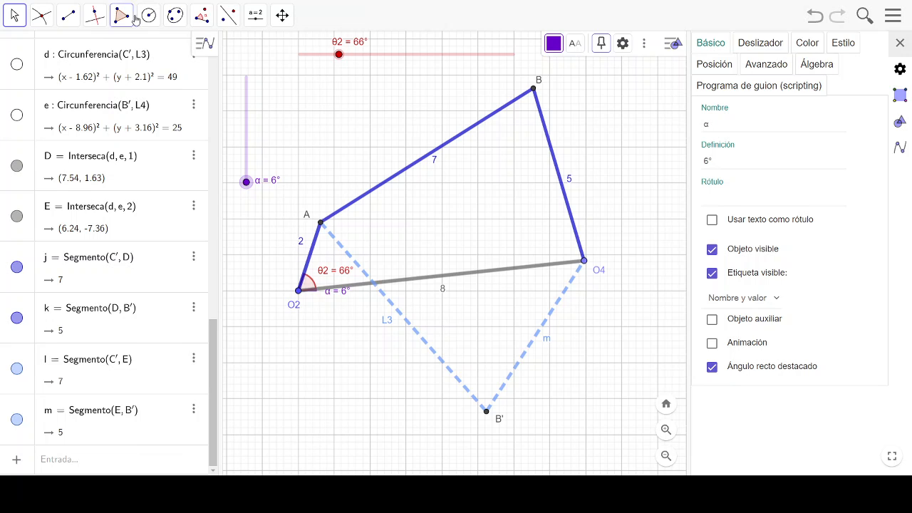
# - Draw a horizontal reference segment of given length 1 starting at joint O4
pyautogui.click(68, 16)
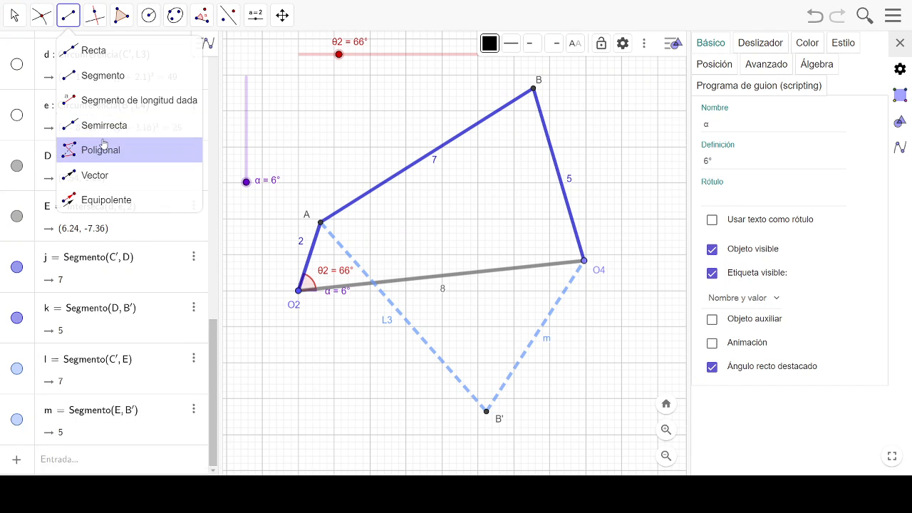
pyautogui.click(72, 102)
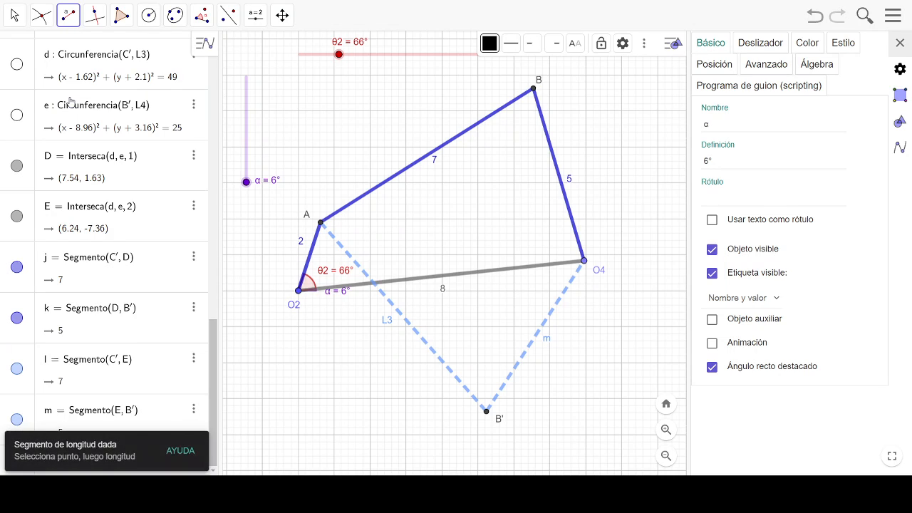
pyautogui.click(584, 262)
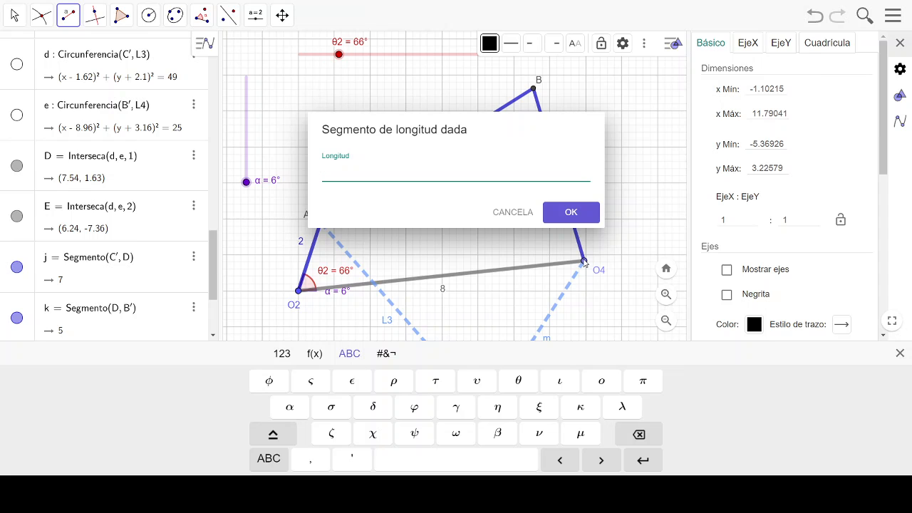
pyautogui.press('Return')
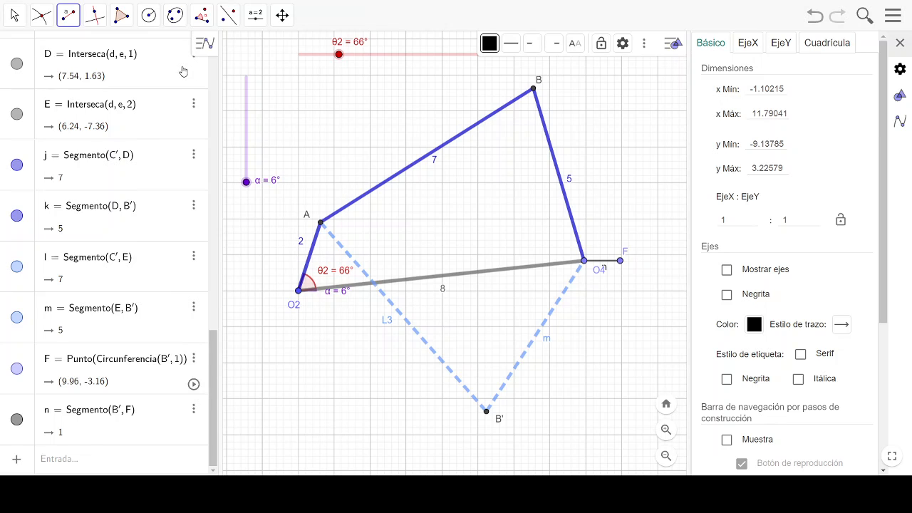
# - Mark the angle at joint O4 from end point F of the horizontal reference segment to joint B
pyautogui.click(201, 14)
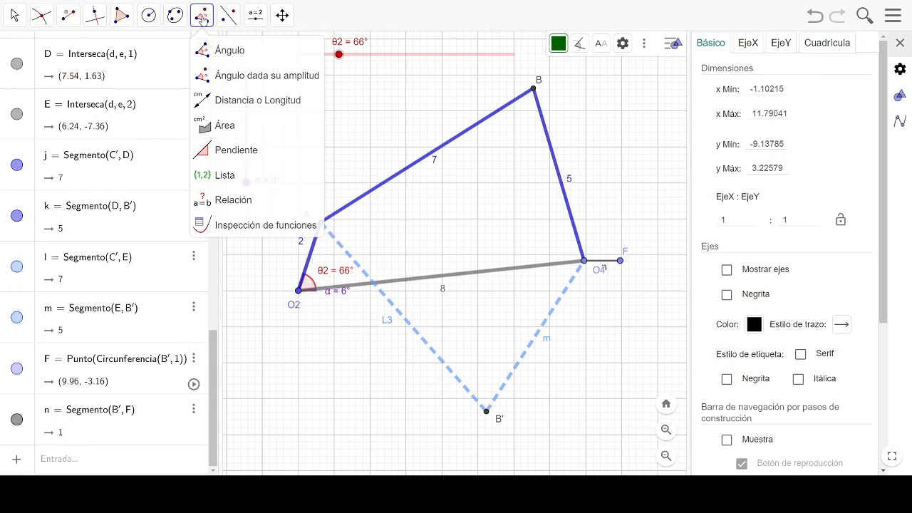
pyautogui.click(252, 52)
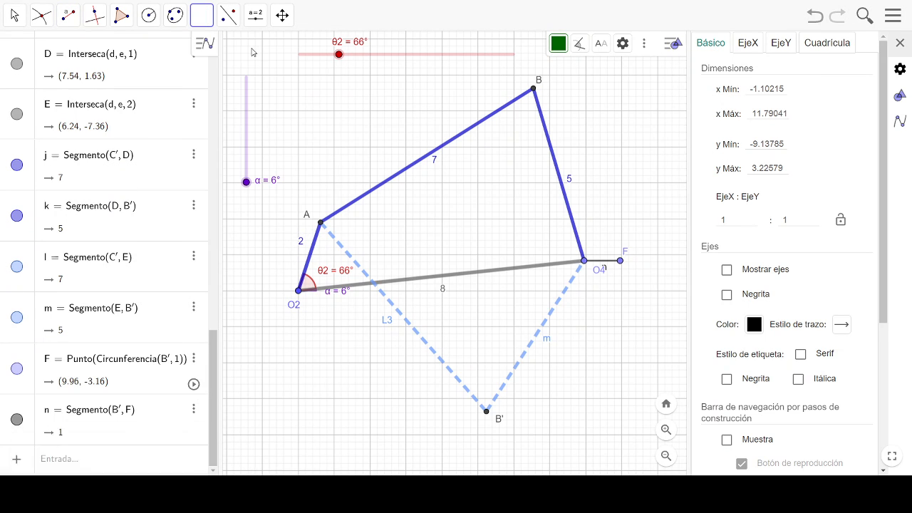
pyautogui.click(620, 262)
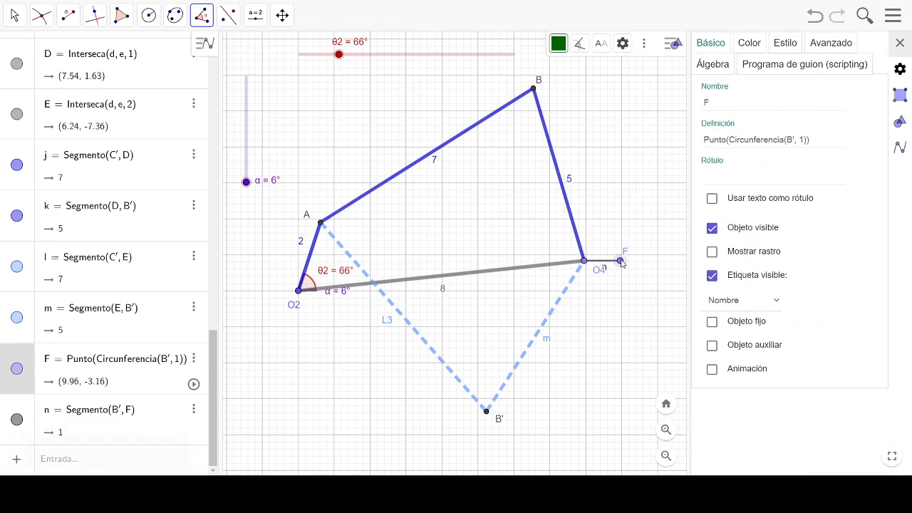
pyautogui.click(584, 262)
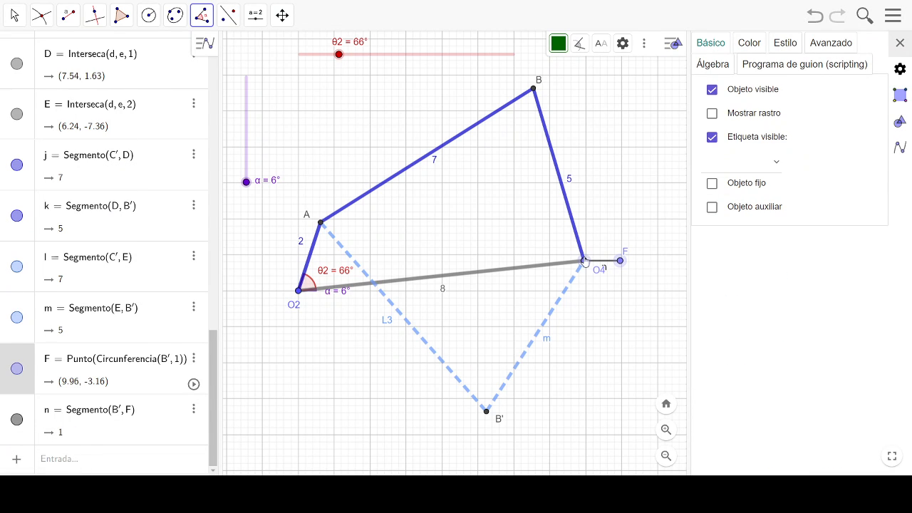
pyautogui.click(534, 91)
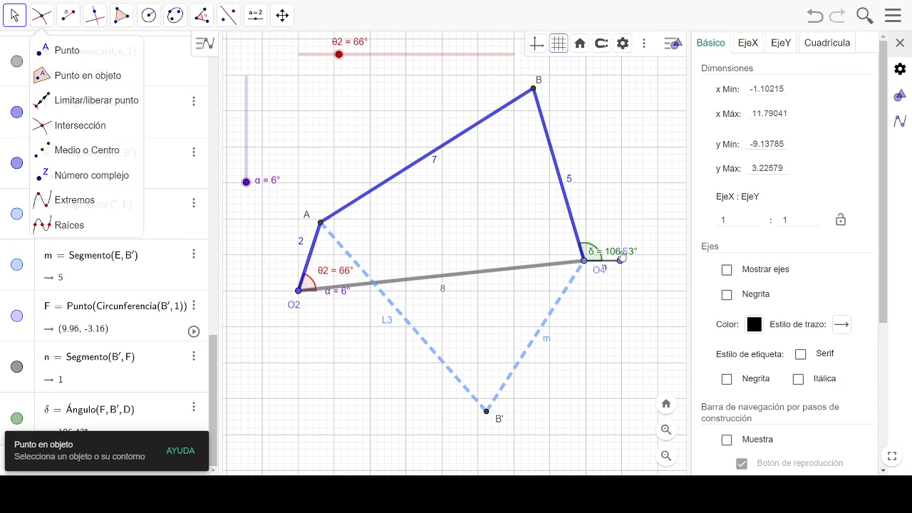
# - Move the labels of the new angle and of joint O4 apart so they no longer overlap neighbouring labels
pyautogui.moveTo(620, 255); pyautogui.dragTo(625, 240)
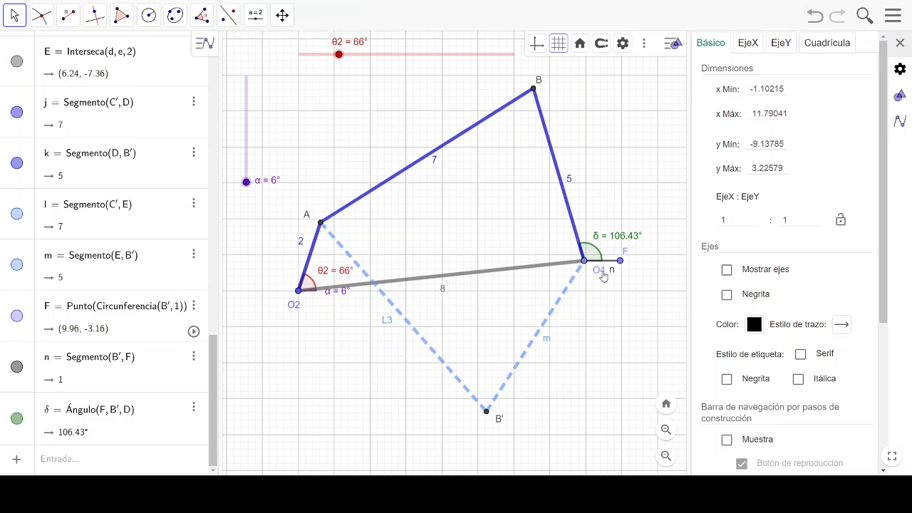
pyautogui.moveTo(603, 276); pyautogui.dragTo(594, 280)
pyautogui.click(606, 274)
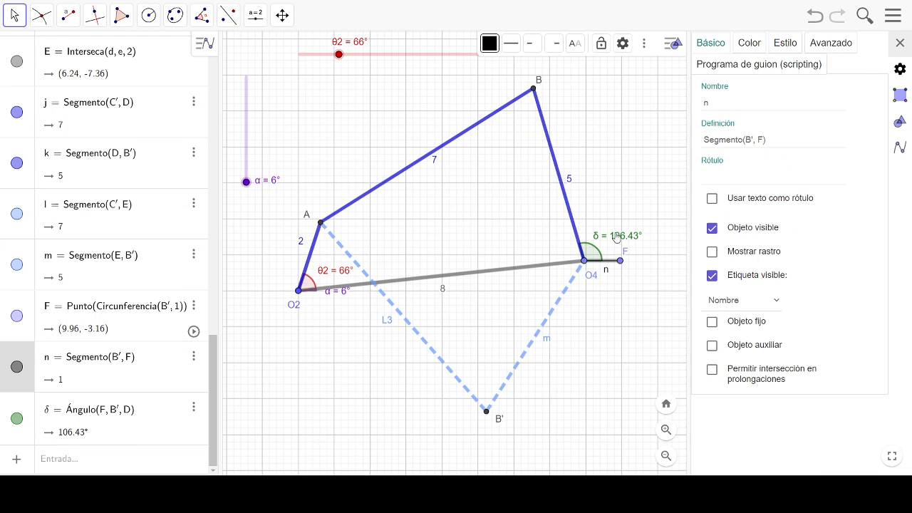
# - Caption the angle at O4 as θ4 with caption and value shown, and color it orange (#FF6600)
pyautogui.click(617, 237)
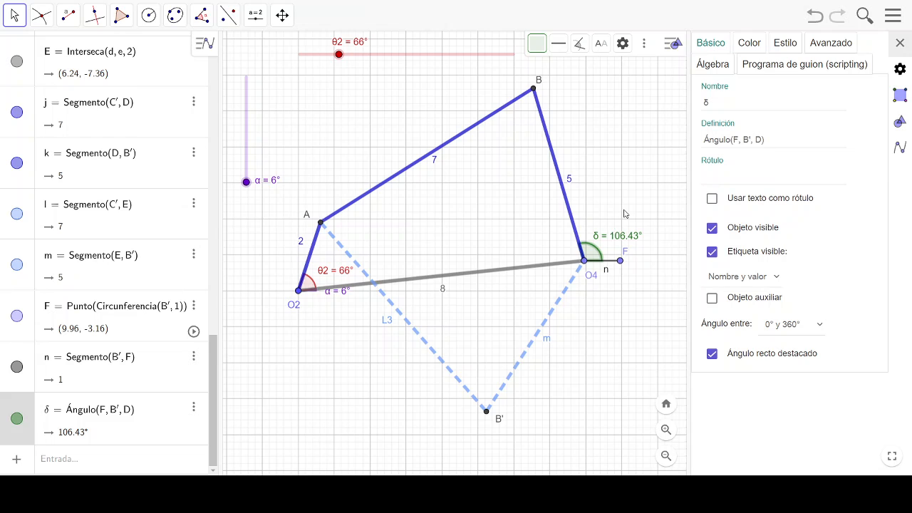
pyautogui.click(735, 99)
pyautogui.click(723, 177)
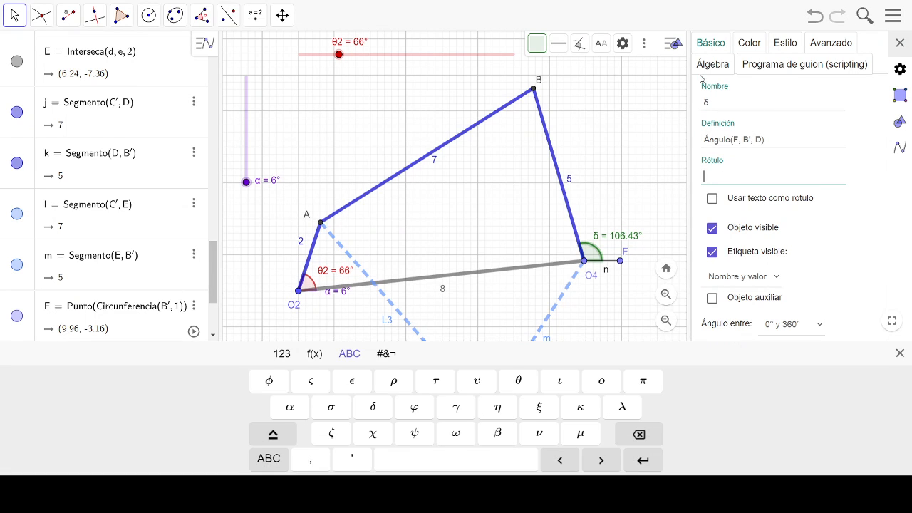
pyautogui.click(719, 105)
pyautogui.click(521, 383)
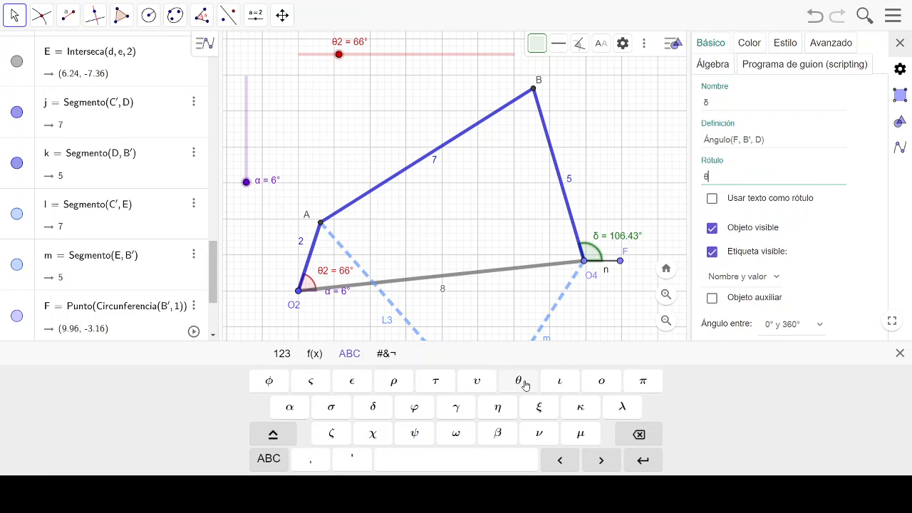
pyautogui.press('Return')
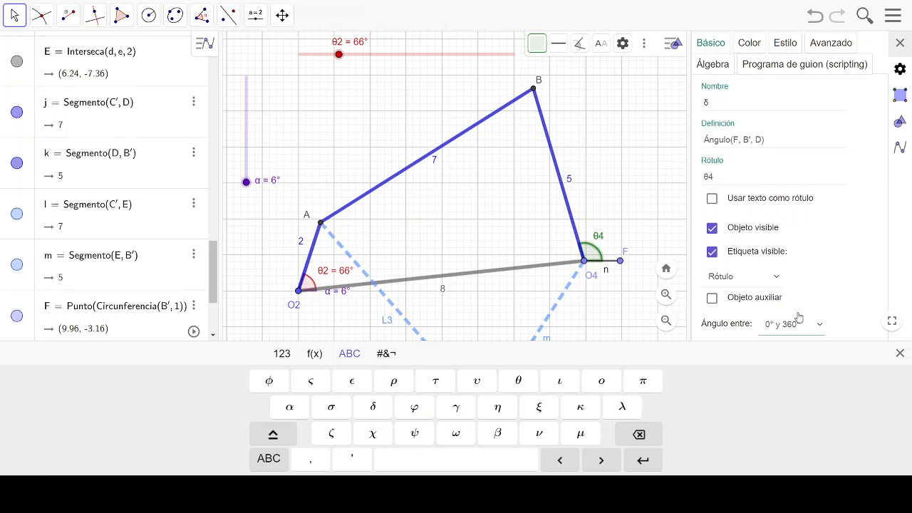
pyautogui.click(767, 283)
pyautogui.click(751, 371)
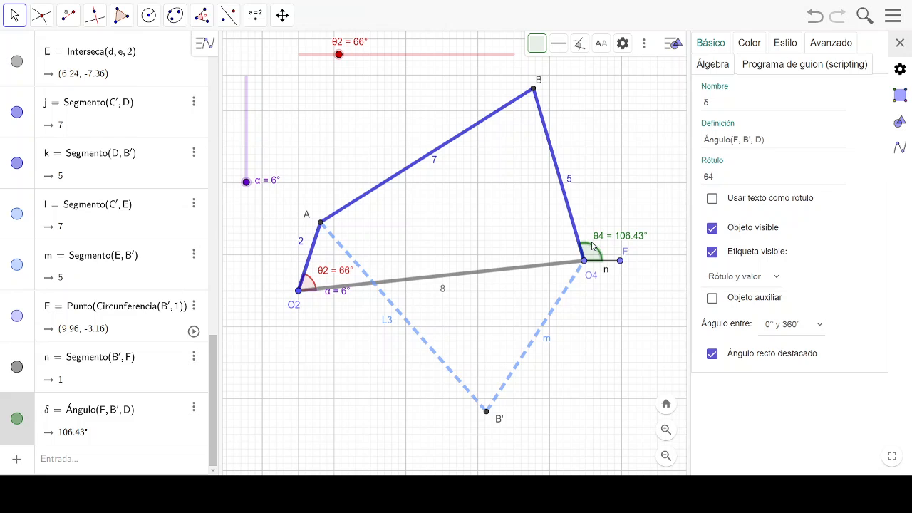
pyautogui.click(748, 43)
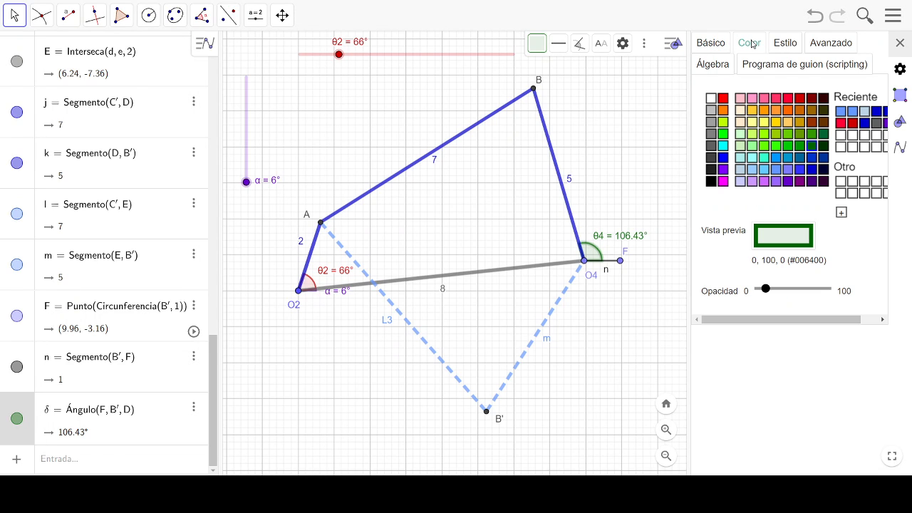
pyautogui.click(788, 111)
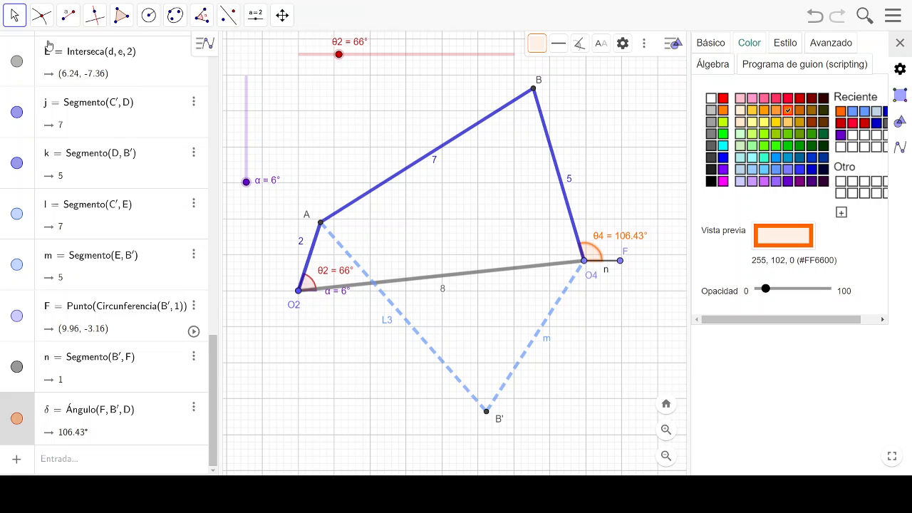
# - Draw a horizontal reference segment of given length 1 starting at joint A
pyautogui.click(68, 14)
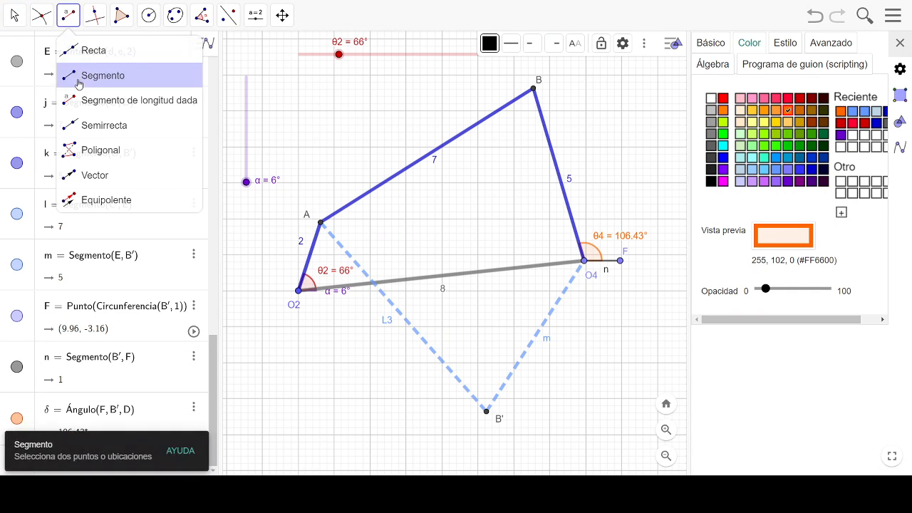
pyautogui.click(75, 100)
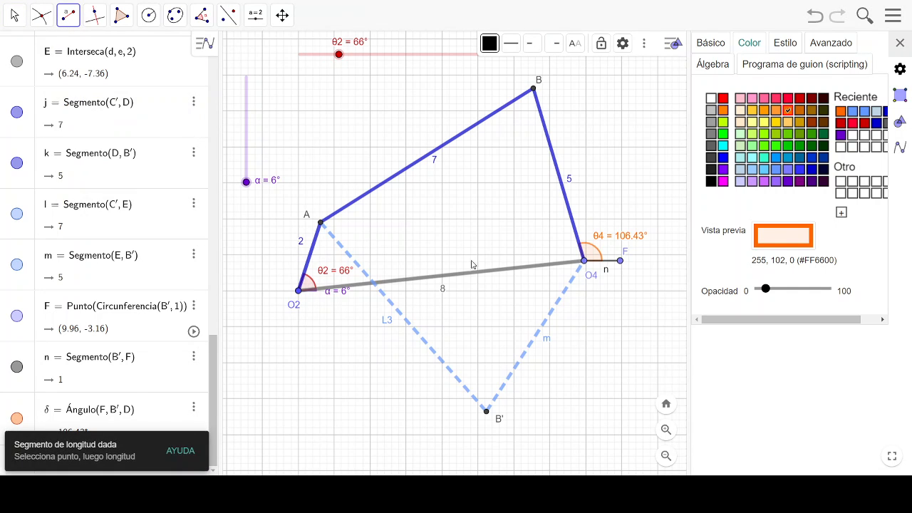
pyautogui.click(321, 225)
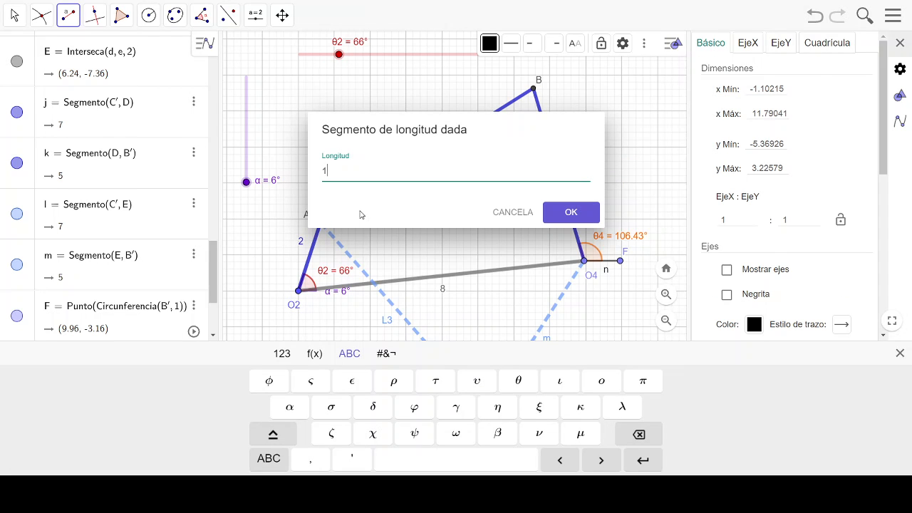
pyautogui.press('Return')
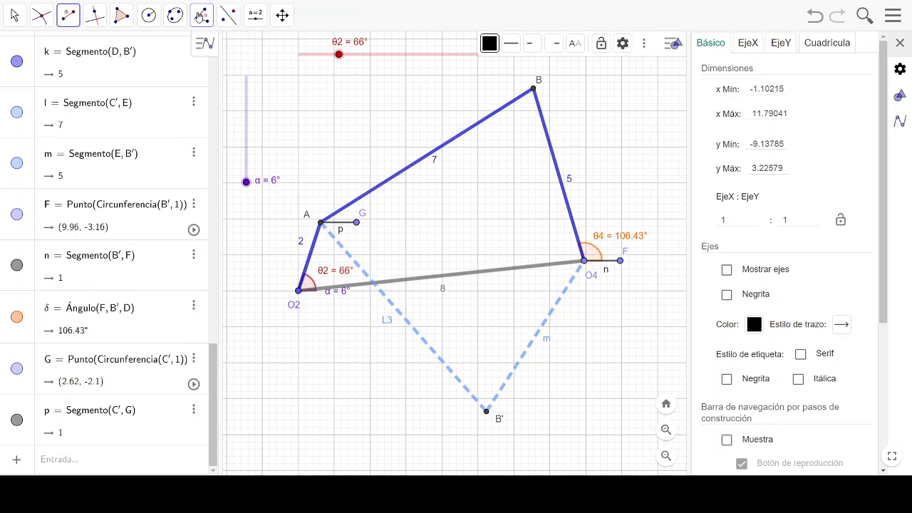
# - Mark the angle at joint A from reference point G to joint B, and move the overlapping labels apart
pyautogui.click(202, 16)
pyautogui.click(213, 50)
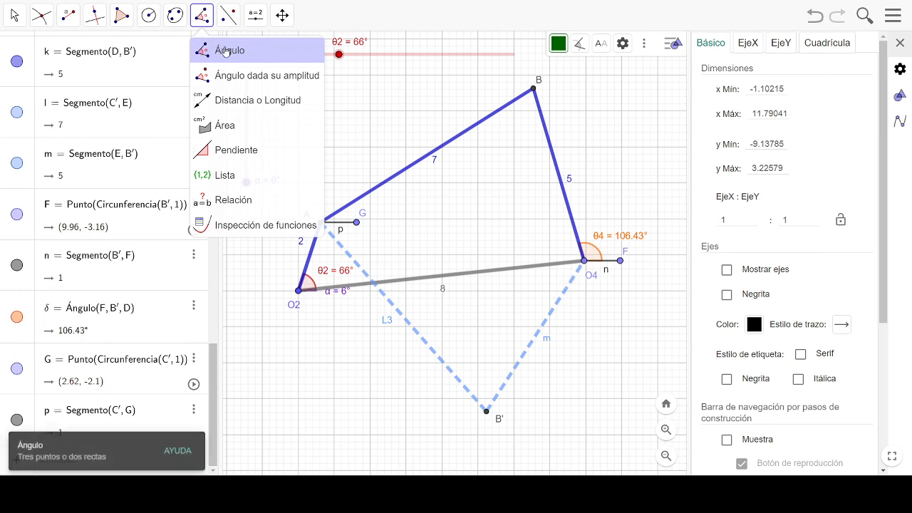
pyautogui.click(356, 225)
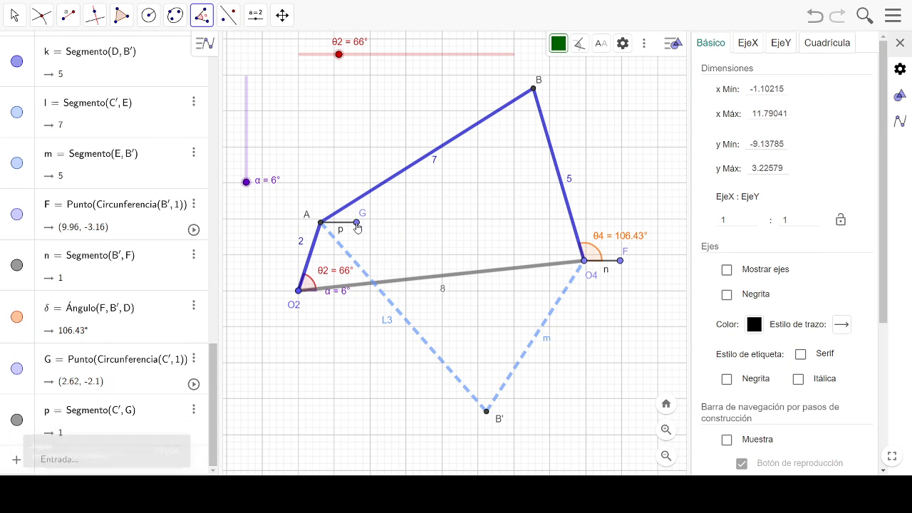
pyautogui.click(322, 224)
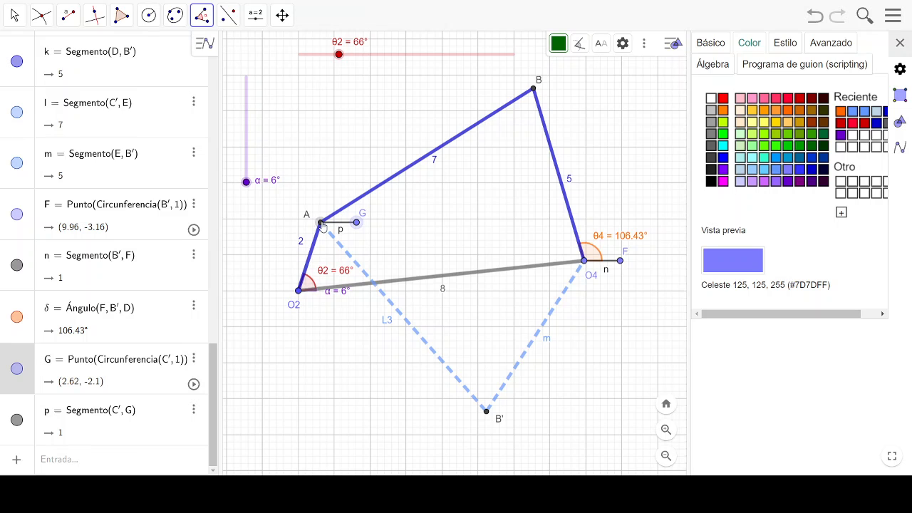
pyautogui.click(532, 92)
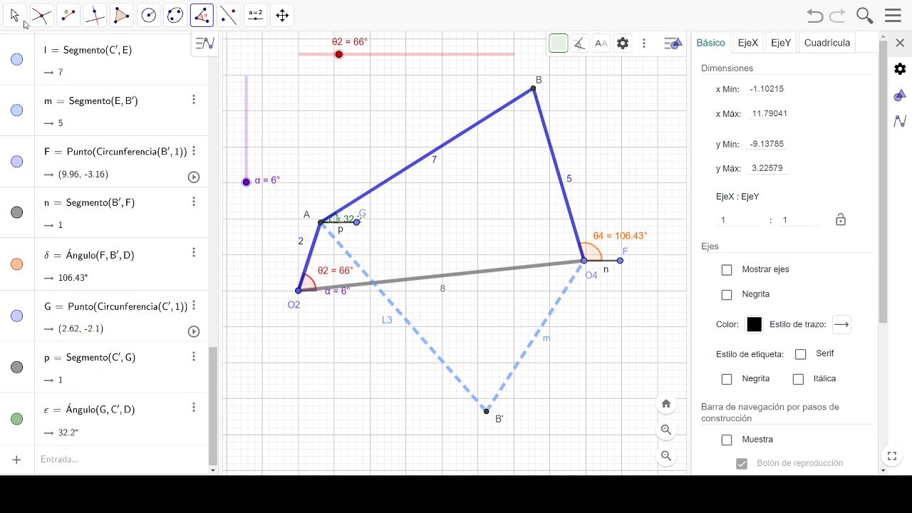
pyautogui.click(41, 15)
pyautogui.moveTo(343, 220); pyautogui.dragTo(368, 216)
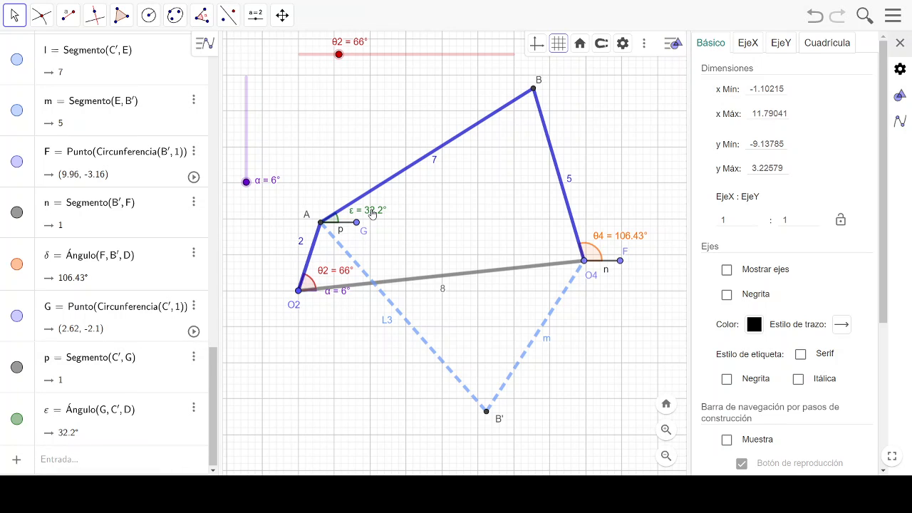
# - Caption the angle at A as θ3 with caption and value shown, and color it orange (#FF6600)
pyautogui.click(372, 214)
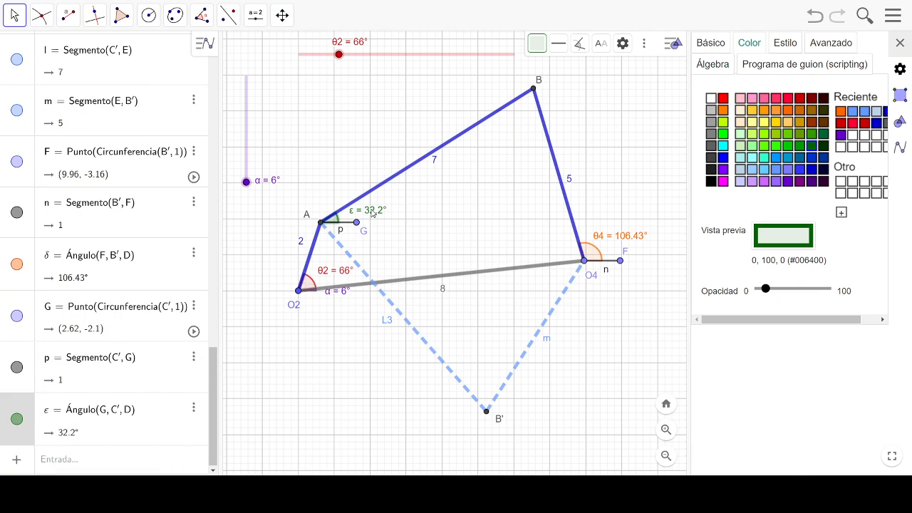
pyautogui.click(714, 45)
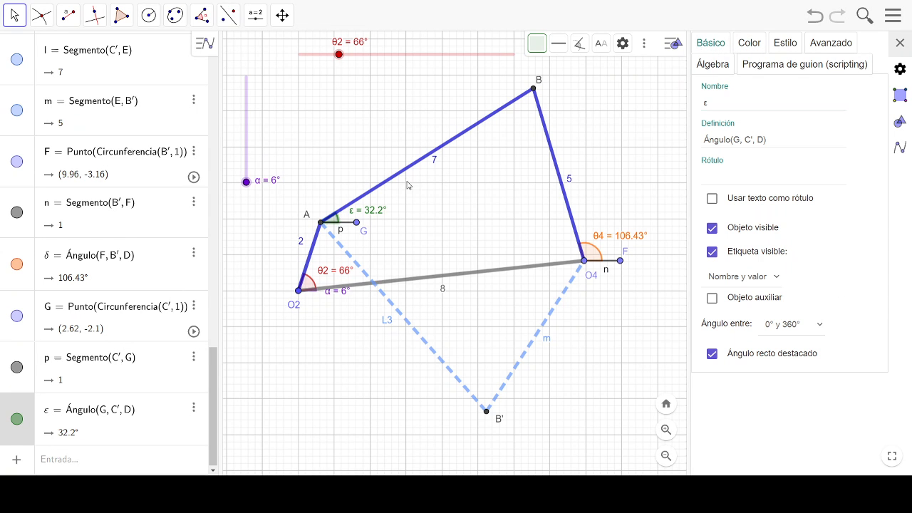
pyautogui.click(723, 178)
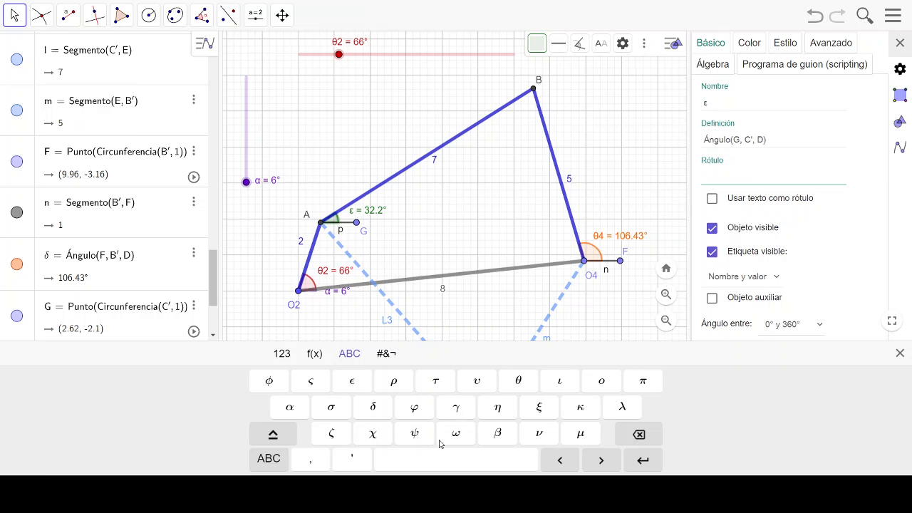
pyautogui.click(518, 381)
pyautogui.press('Return')
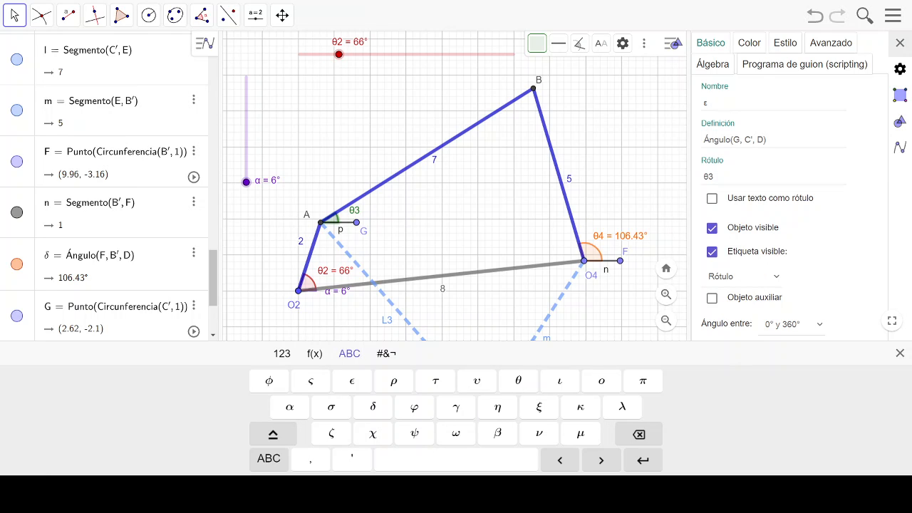
pyautogui.click(783, 279)
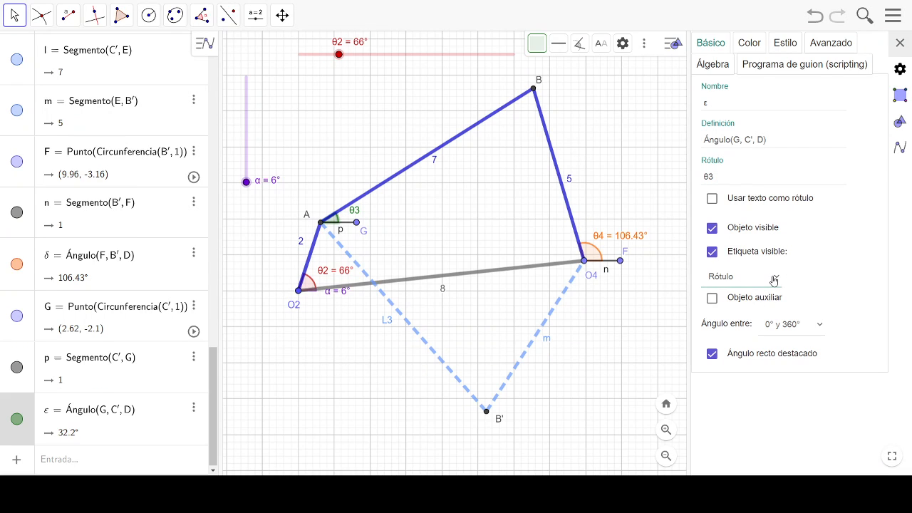
pyautogui.click(765, 379)
pyautogui.click(748, 44)
pyautogui.click(788, 113)
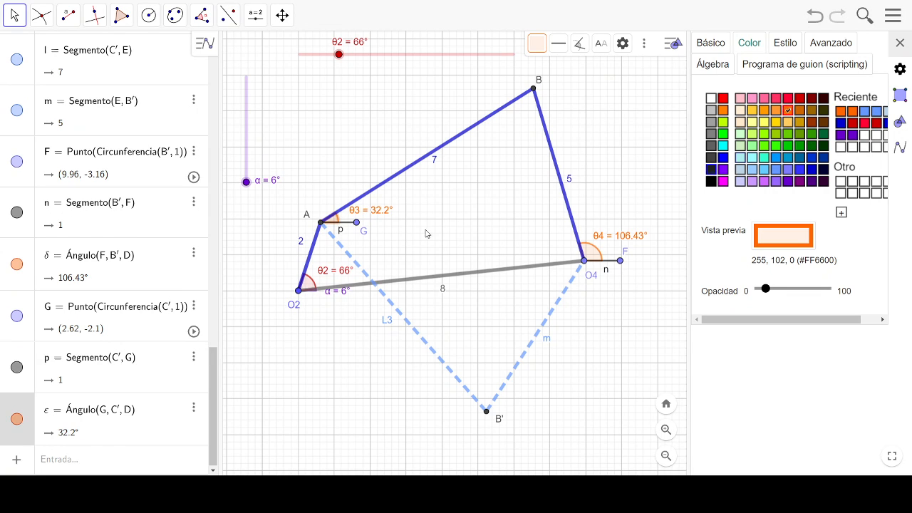
pyautogui.click(401, 237)
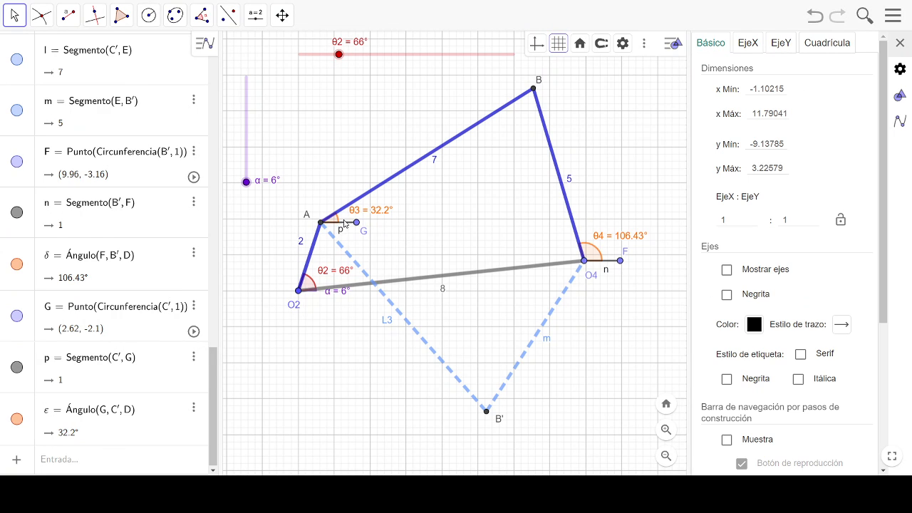
# - Hide points F and G at the ends of the two reference segments
pyautogui.click(620, 262)
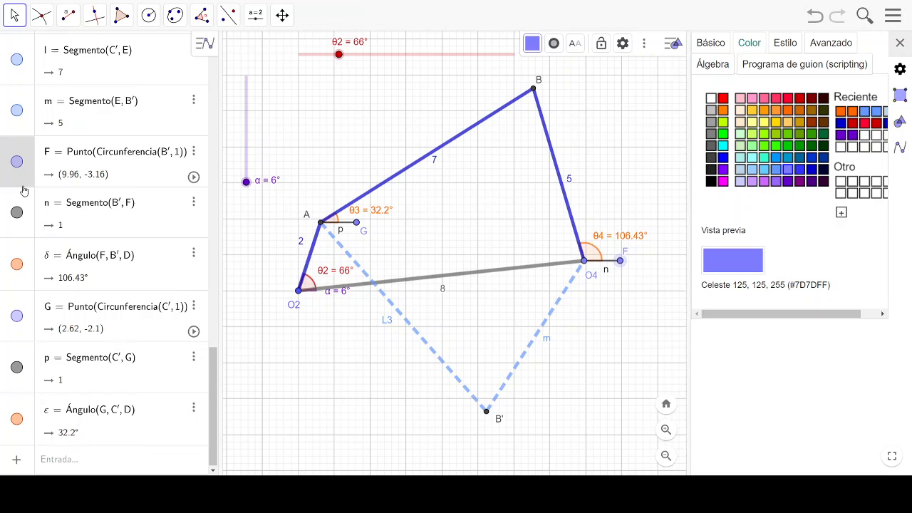
pyautogui.click(18, 163)
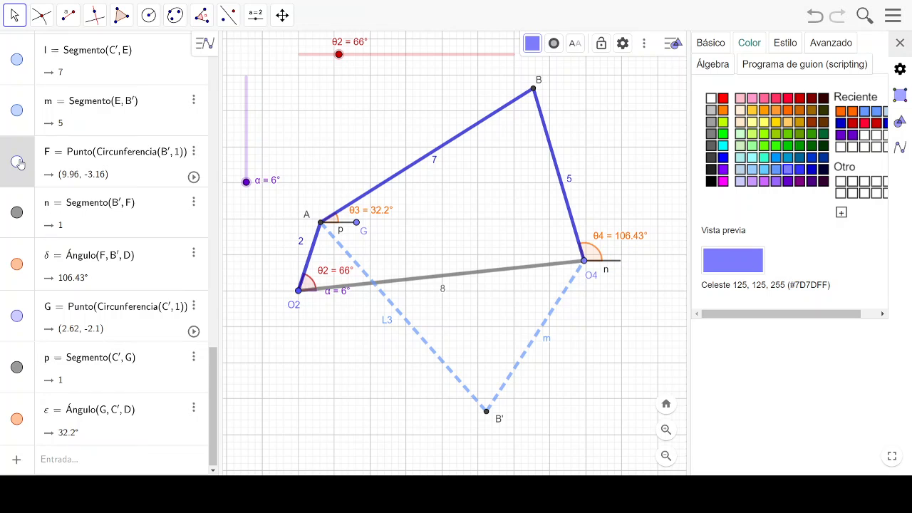
pyautogui.click(356, 223)
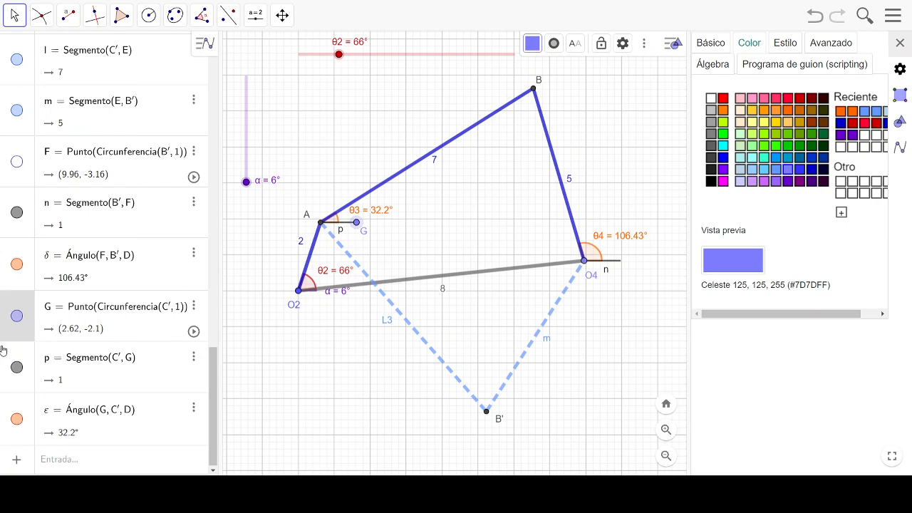
pyautogui.click(17, 316)
# - Color the two short horizontal reference segments at O4 and A light gray (#C0C0C0)
pyautogui.click(616, 263)
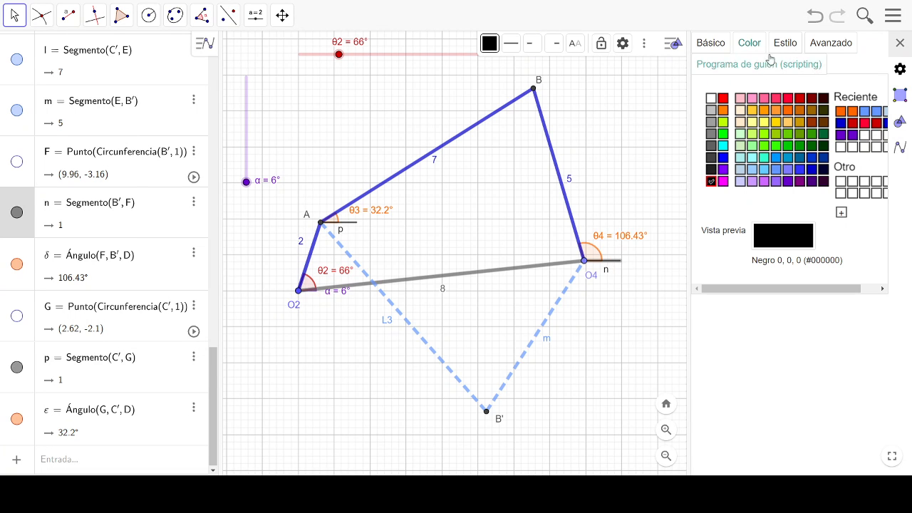
pyautogui.click(712, 110)
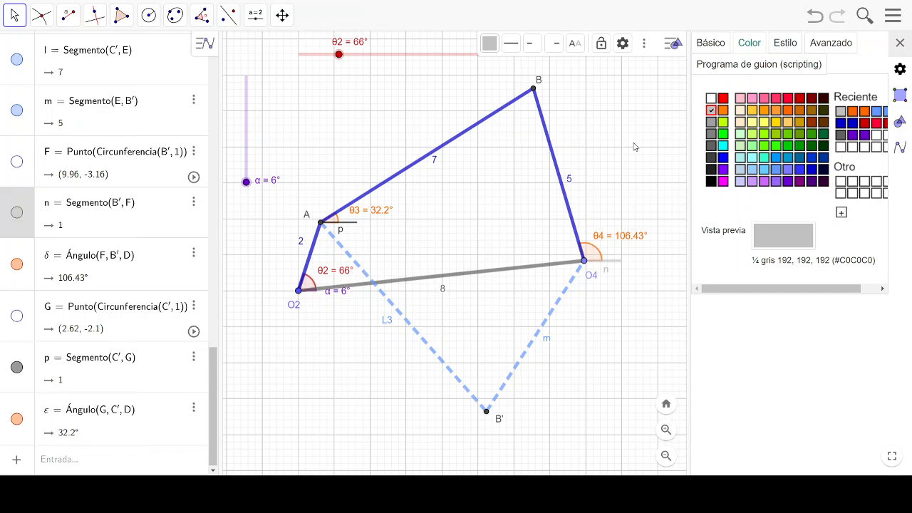
pyautogui.click(353, 223)
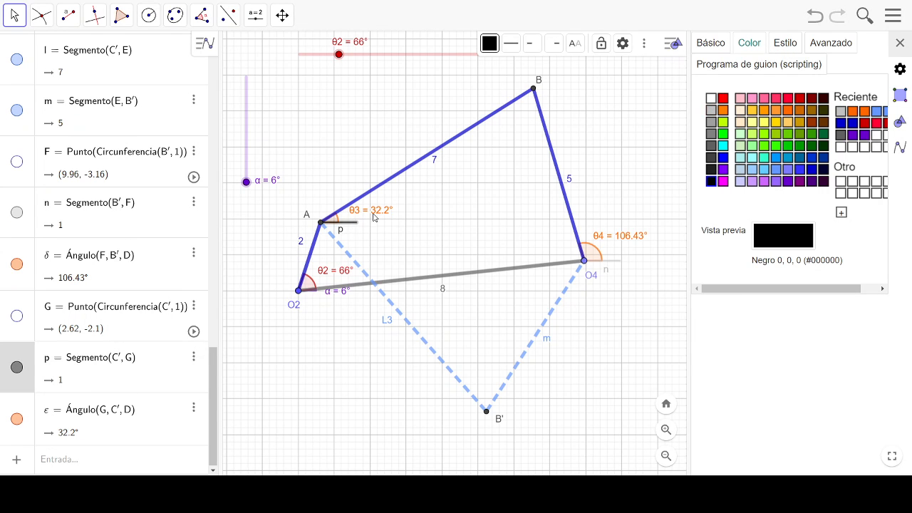
pyautogui.click(783, 45)
pyautogui.click(751, 47)
pyautogui.click(711, 110)
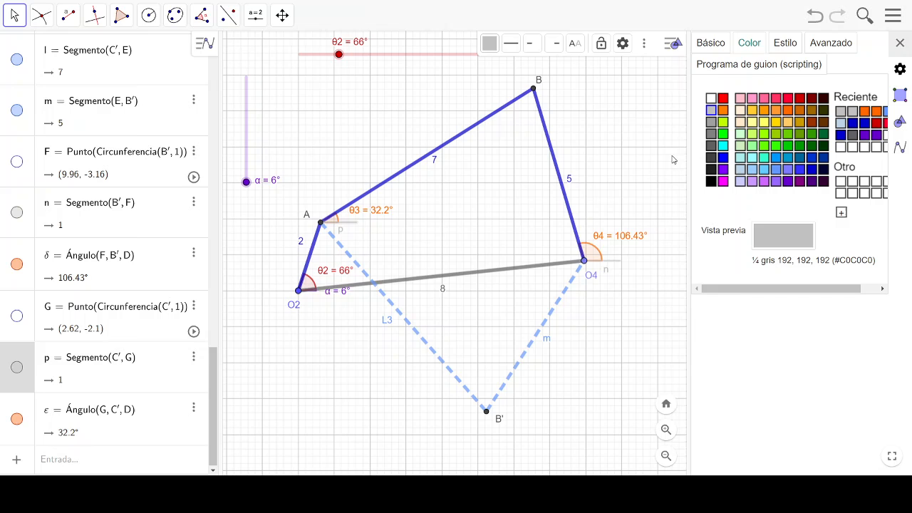
# - Hide the labels of reference segments n and p, and set the θ2 slider to 70°
pyautogui.click(613, 262)
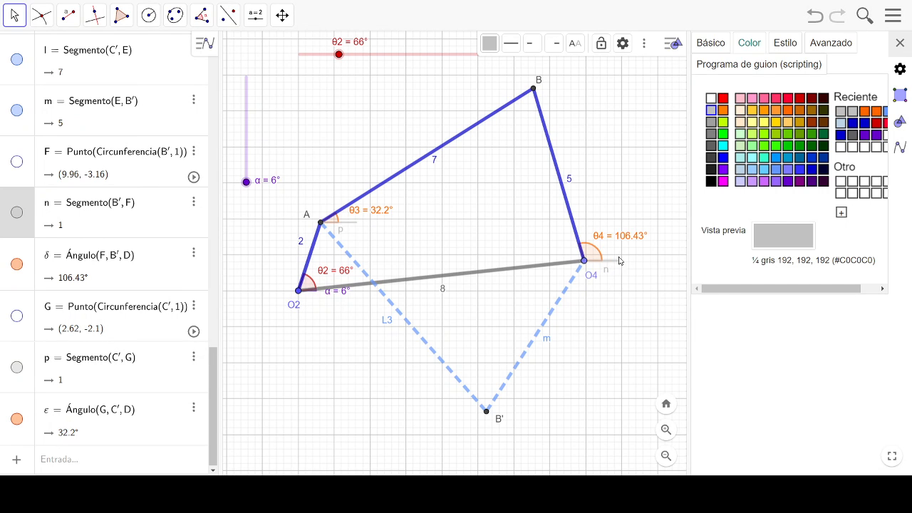
pyautogui.click(713, 42)
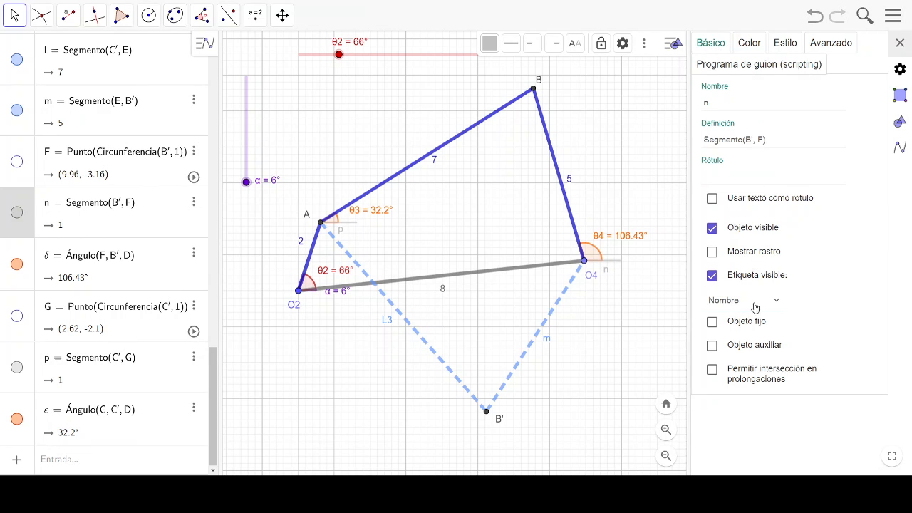
pyautogui.click(711, 277)
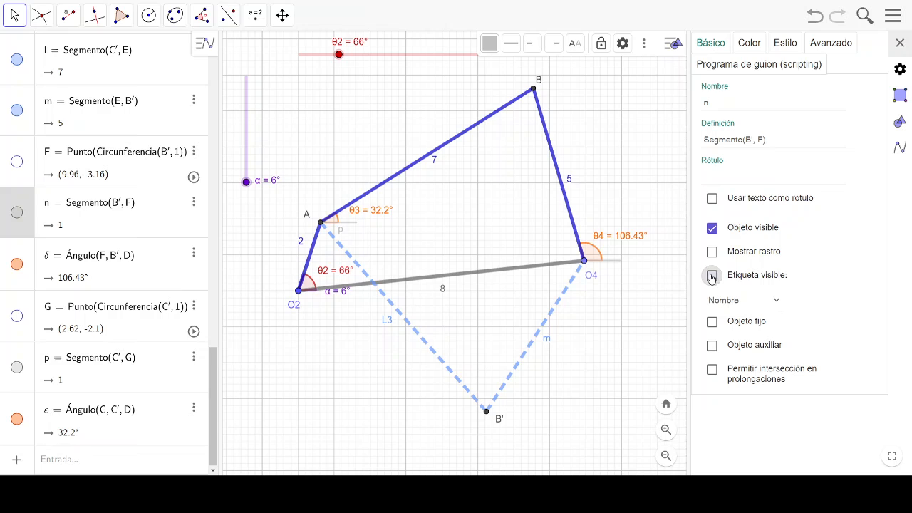
pyautogui.click(345, 225)
pyautogui.click(713, 277)
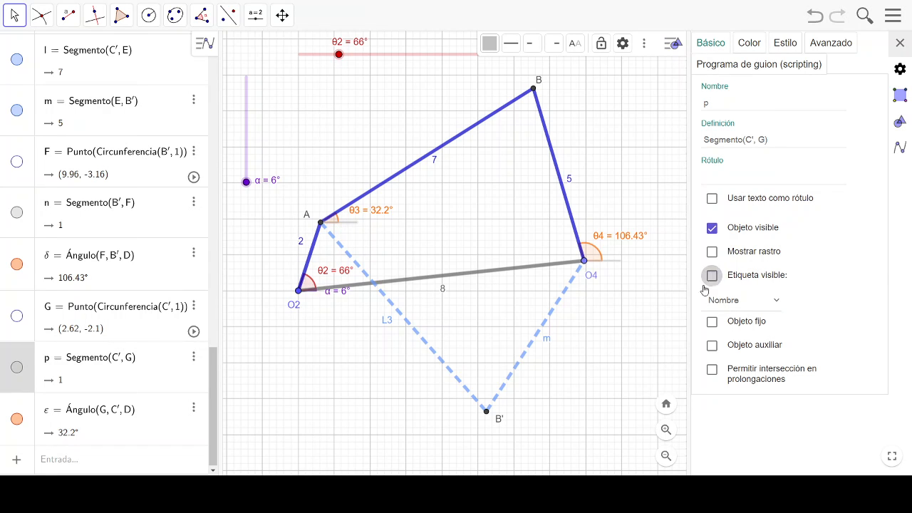
pyautogui.click(620, 156)
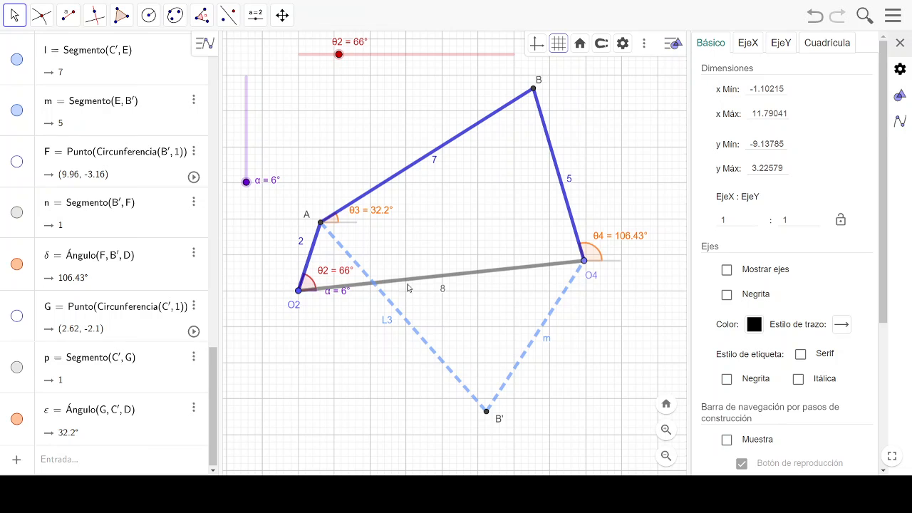
pyautogui.moveTo(338, 55); pyautogui.dragTo(342, 89)
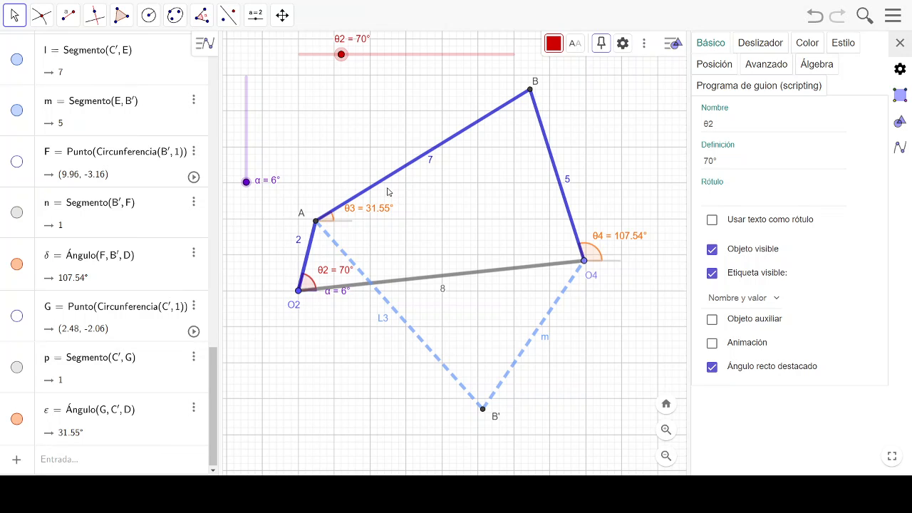
# - Mark the angle at joint B from A to O4, and place its label below the joint
pyautogui.click(203, 15)
pyautogui.click(214, 73)
pyautogui.click(205, 48)
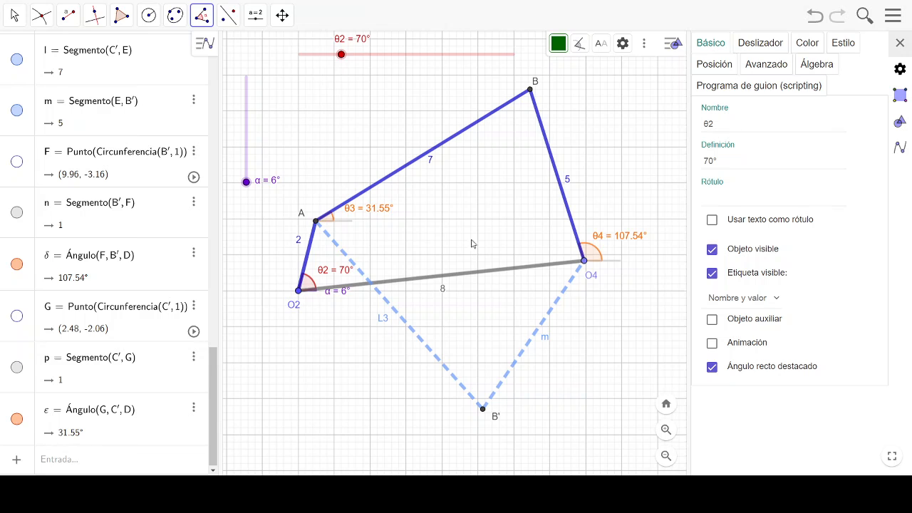
pyautogui.click(316, 223)
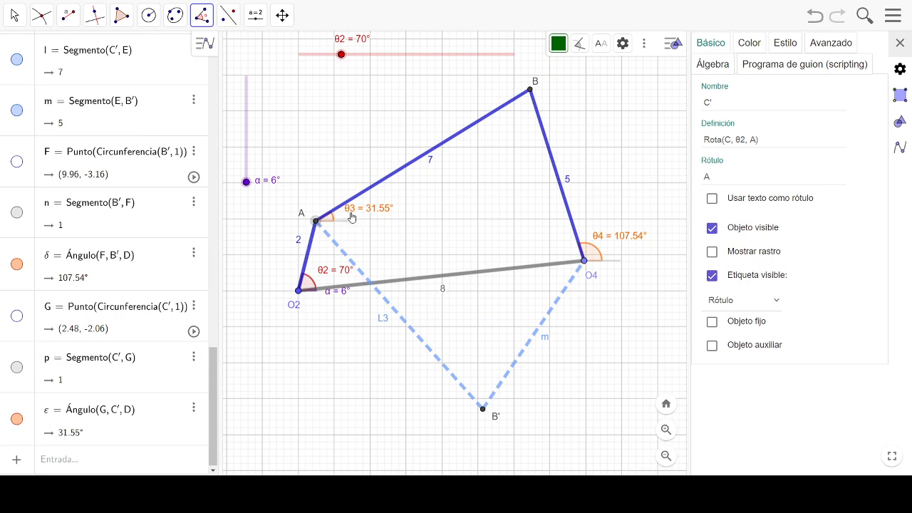
pyautogui.click(529, 93)
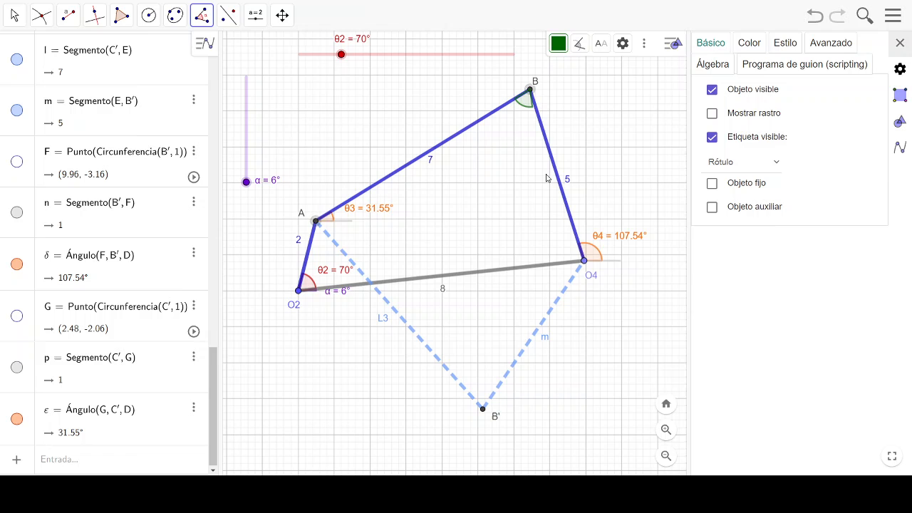
pyautogui.click(584, 261)
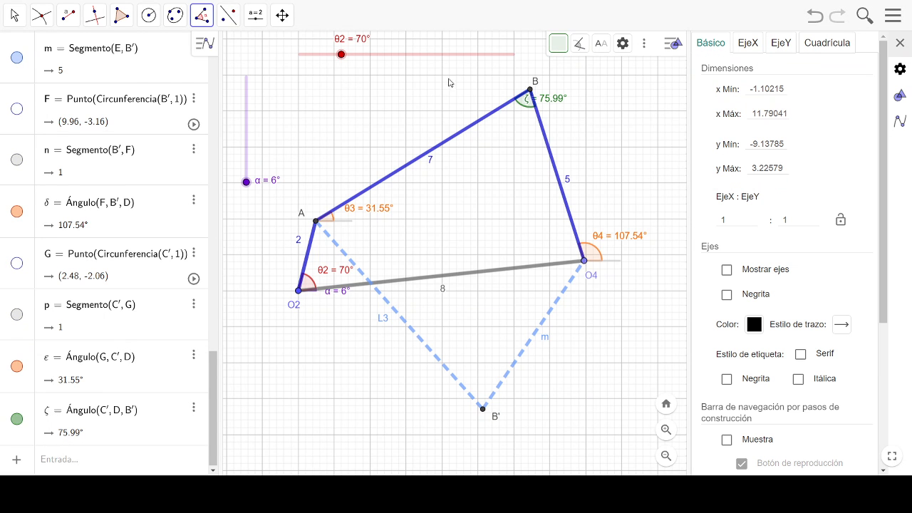
pyautogui.click(13, 15)
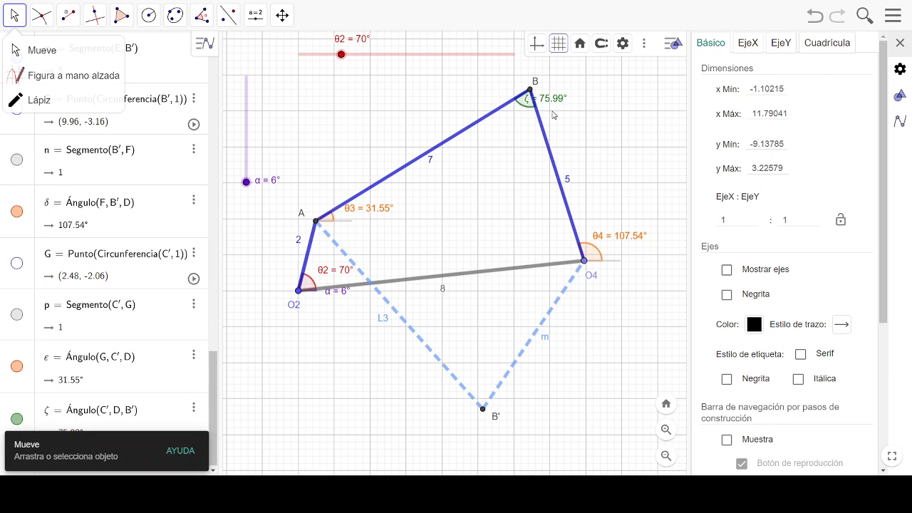
pyautogui.moveTo(553, 115); pyautogui.dragTo(529, 156)
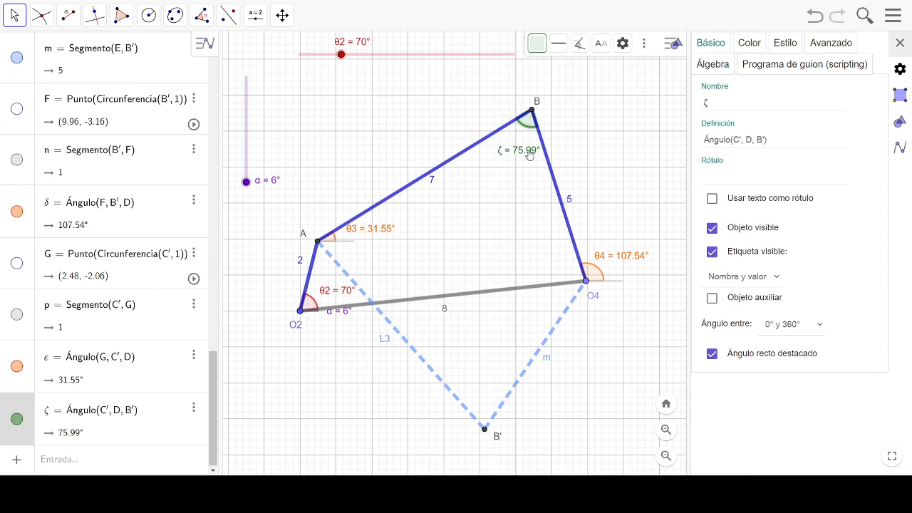
# - Caption the angle at B as μ with caption and value shown, and color it orange (#FF6600)
pyautogui.click(703, 180)
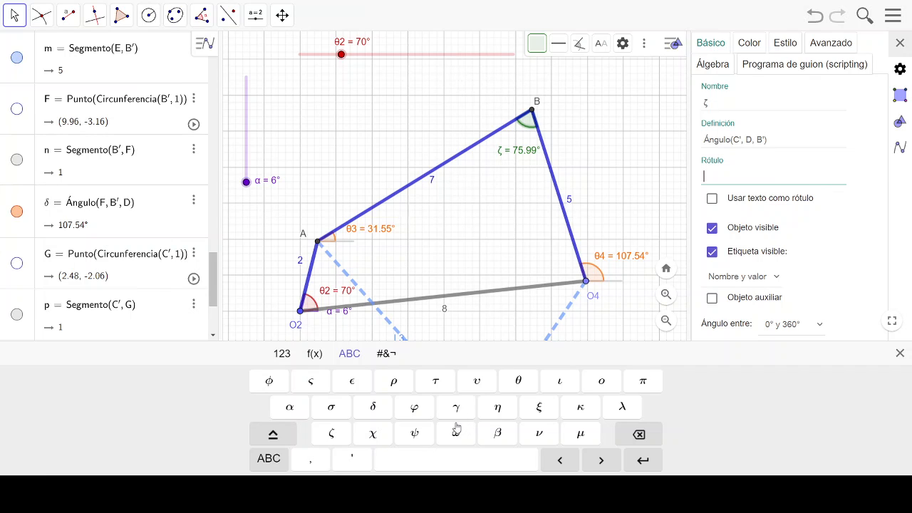
pyautogui.click(580, 434)
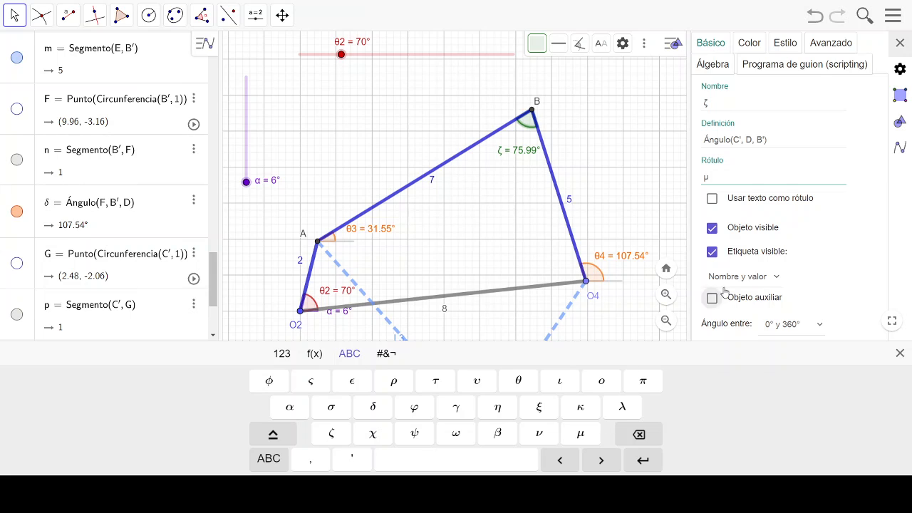
pyautogui.click(775, 280)
pyautogui.click(769, 294)
pyautogui.click(746, 373)
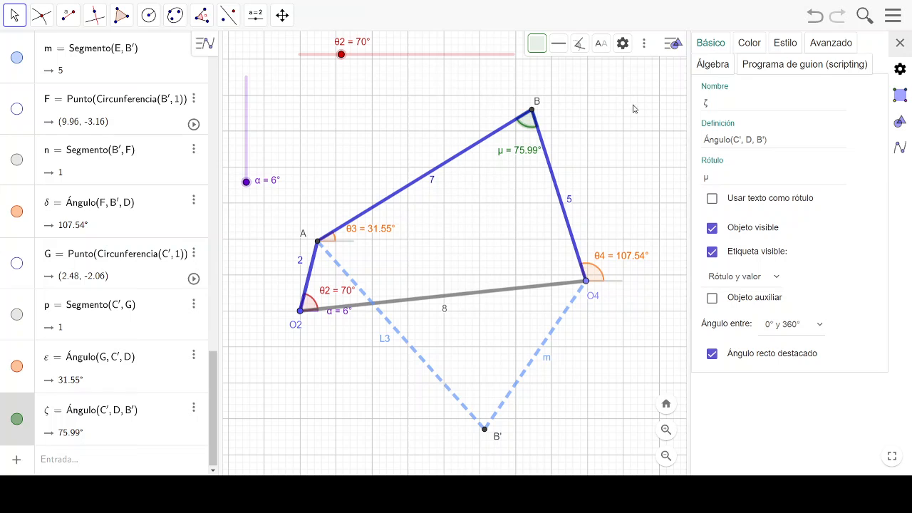
pyautogui.click(749, 44)
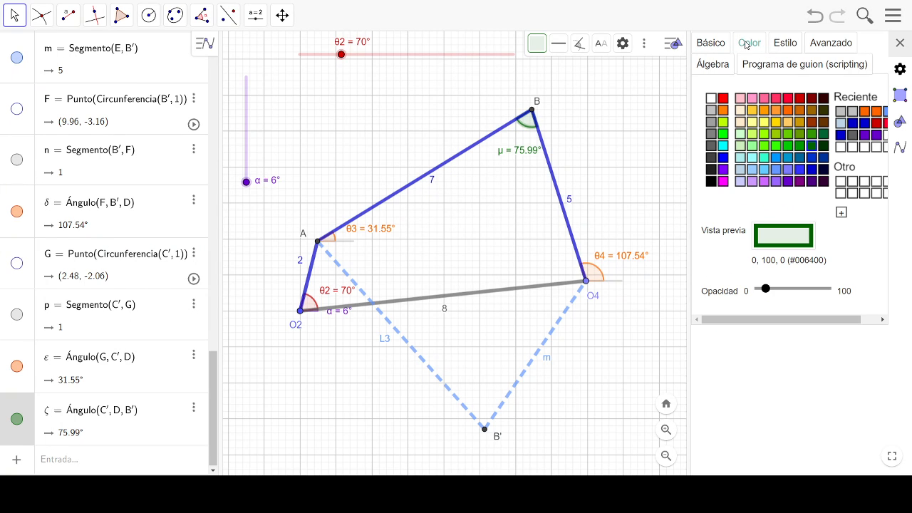
pyautogui.click(787, 111)
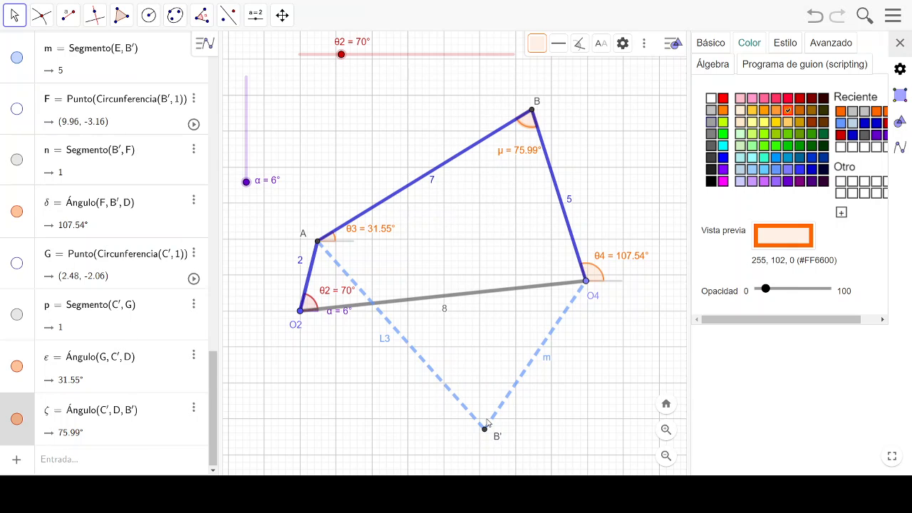
# - Caption the dashed segment from O4 to B' as L4 with the caption shown, and shift the length label of link AB
pyautogui.click(548, 360)
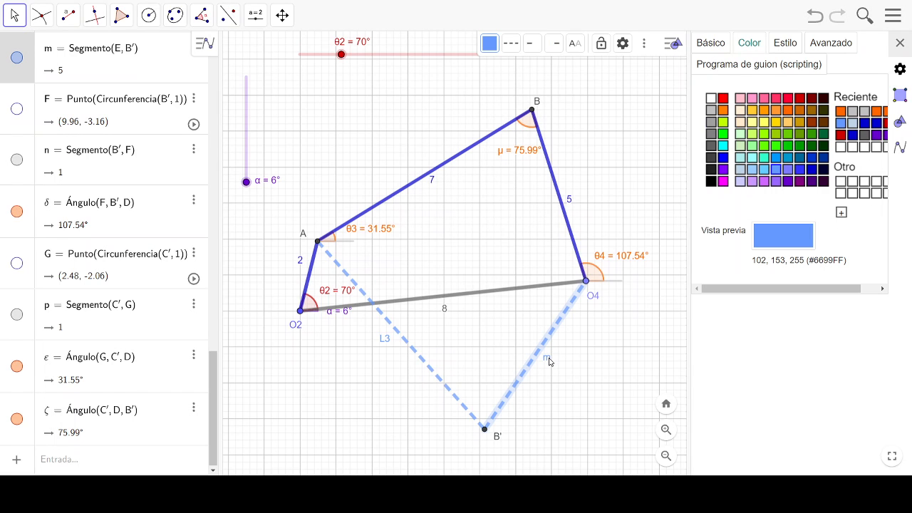
pyautogui.click(712, 43)
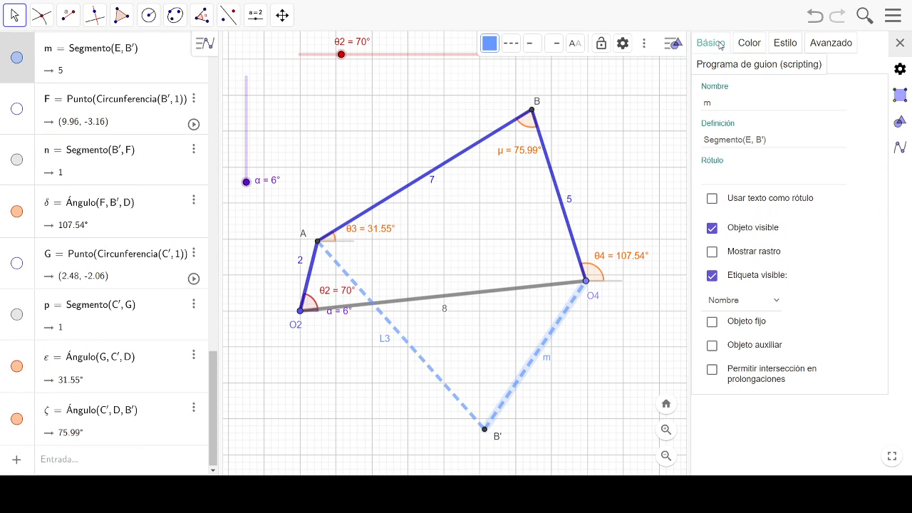
pyautogui.click(720, 177)
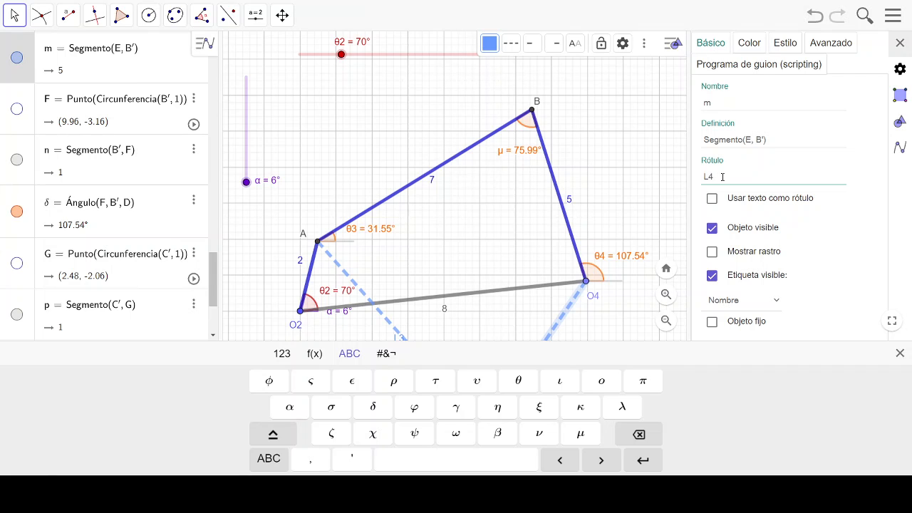
pyautogui.click(594, 200)
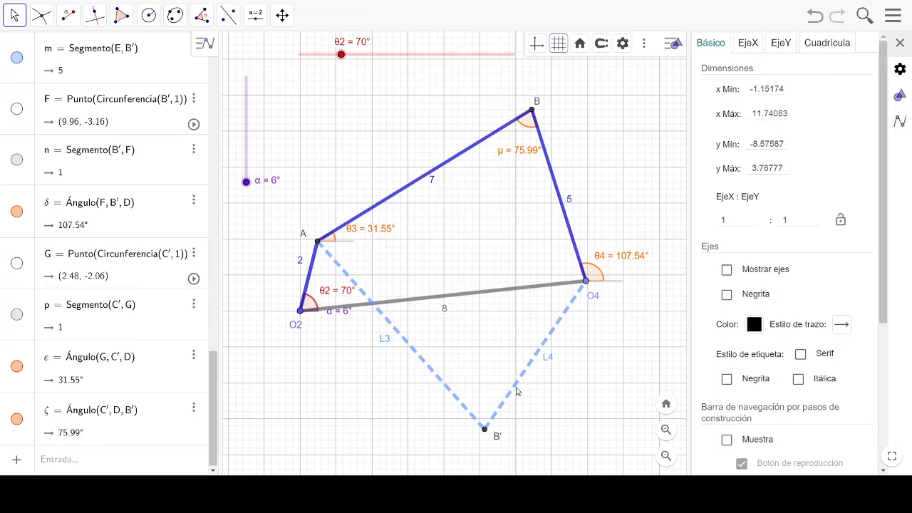
pyautogui.moveTo(445, 243)
pyautogui.mouseDown()
pyautogui.moveTo(429, 222)
pyautogui.moveTo(438, 233)
pyautogui.mouseUp()
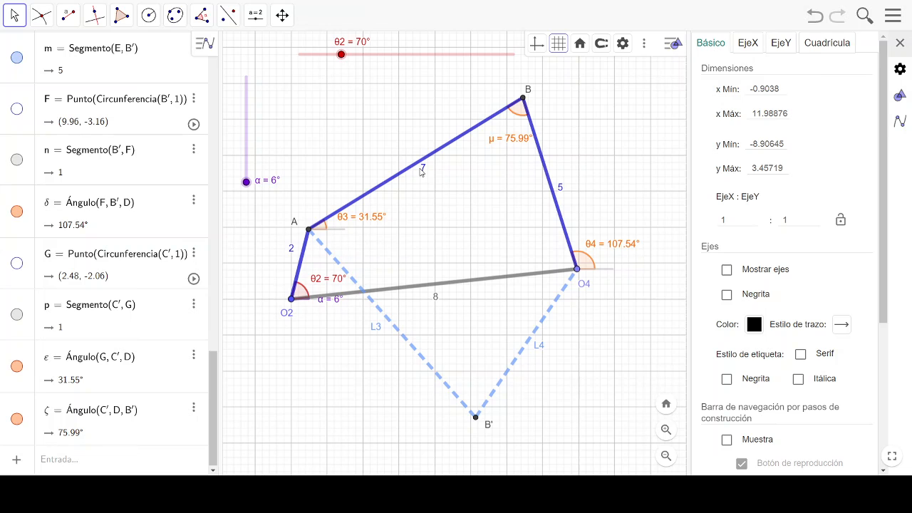
pyautogui.moveTo(420, 171)
pyautogui.mouseDown()
pyautogui.moveTo(411, 163)
pyautogui.moveTo(405, 169)
pyautogui.mouseUp()
# - Animate the θ2 slider to run the linkage, and stop it with θ2 set to 61°
pyautogui.rightClick(412, 58)
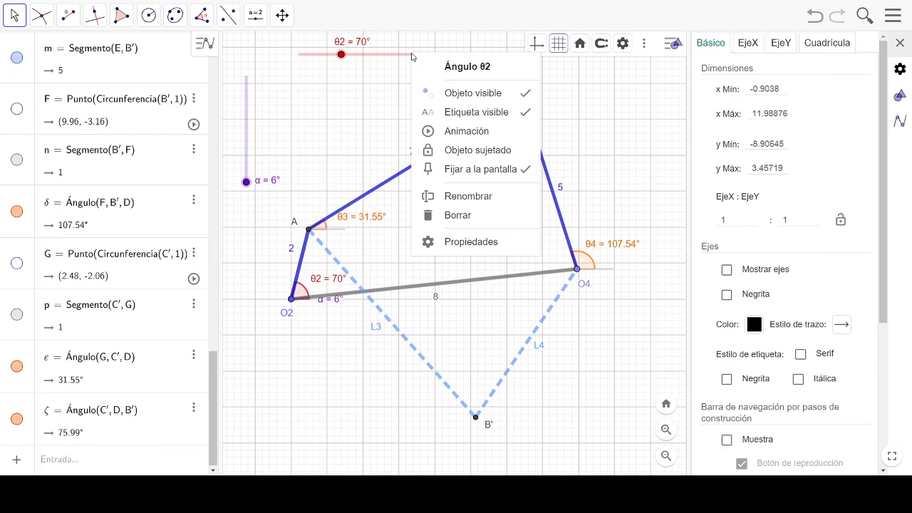
pyautogui.click(489, 131)
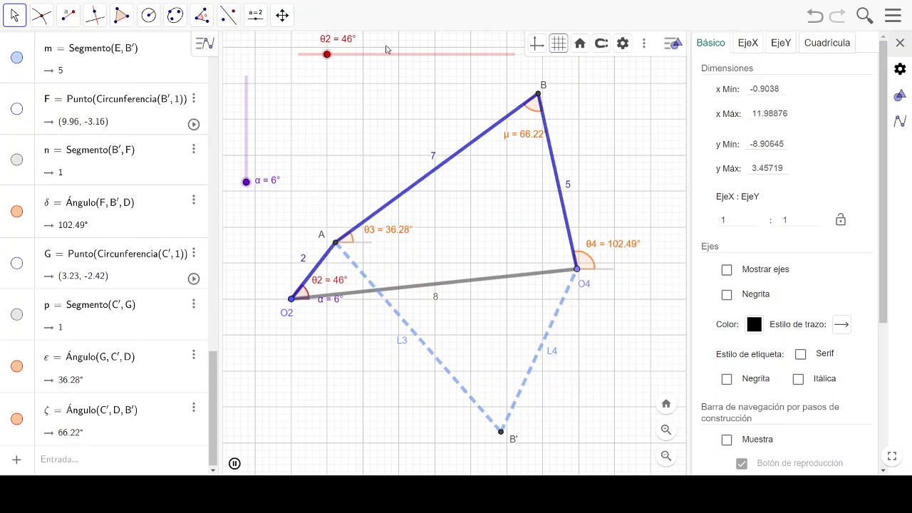
pyautogui.moveTo(356, 59); pyautogui.dragTo(335, 59)
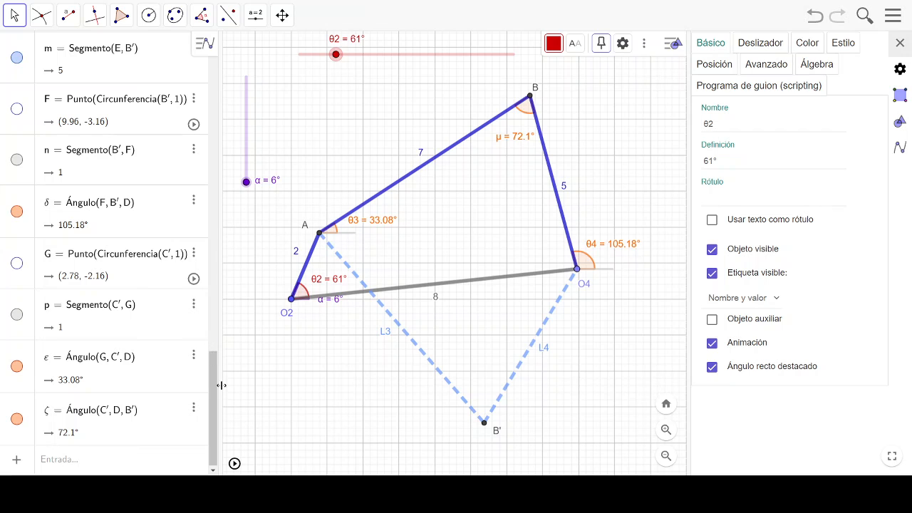
# - Set the link length L2 to 9
pyautogui.moveTo(214, 402); pyautogui.dragTo(218, 85)
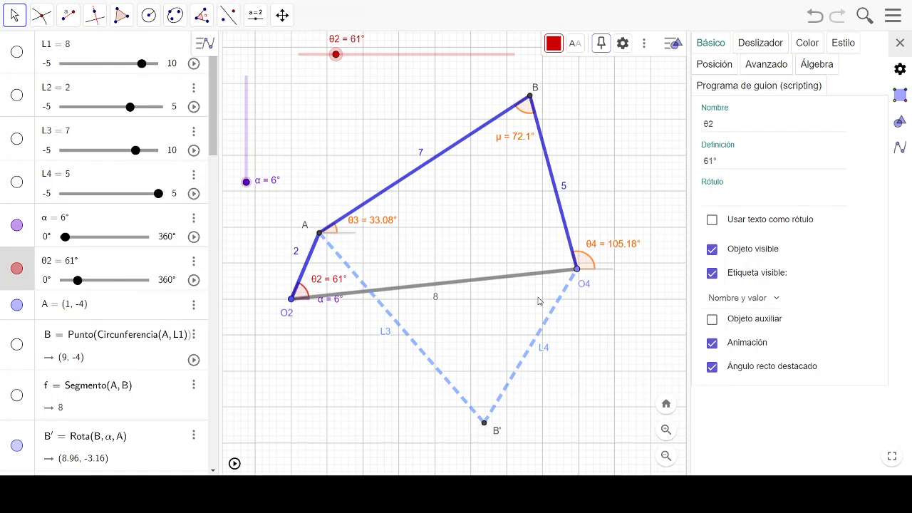
pyautogui.click(98, 92)
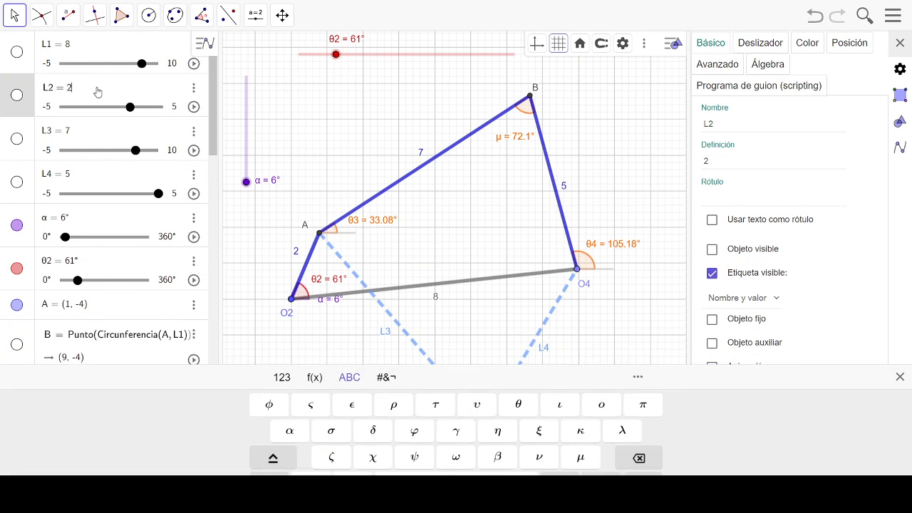
pyautogui.press('BackSpace')
pyautogui.write('9')
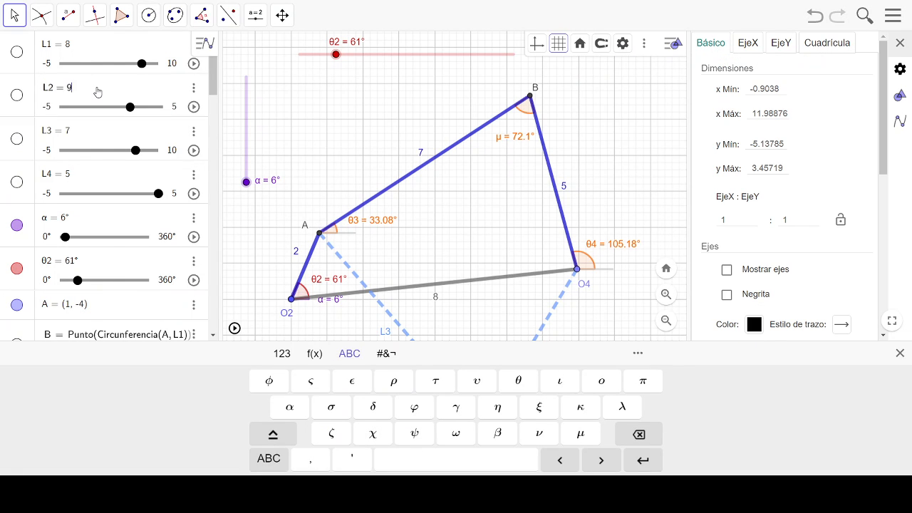
pyautogui.press('Return')
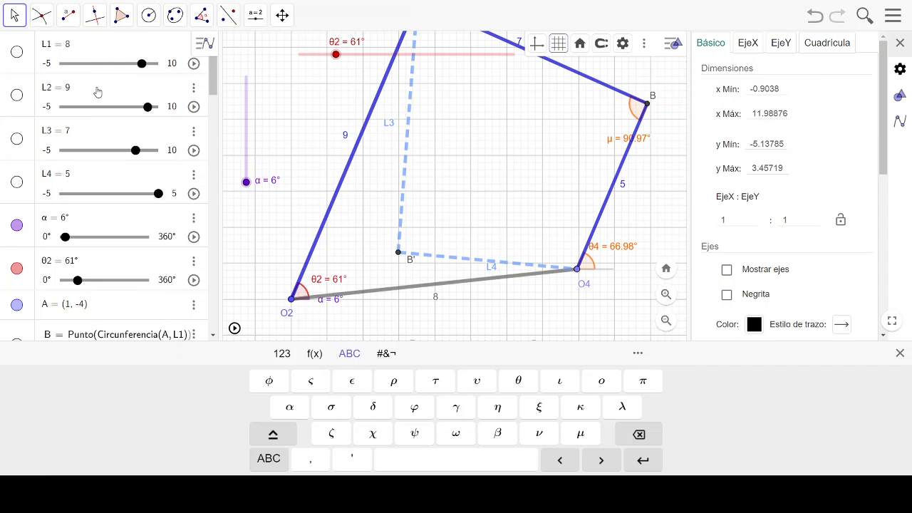
# - Move the labels of μ, joint A, θ4 and link AB clear of the links and angle marks
pyautogui.scroll(-4, 514, 187)
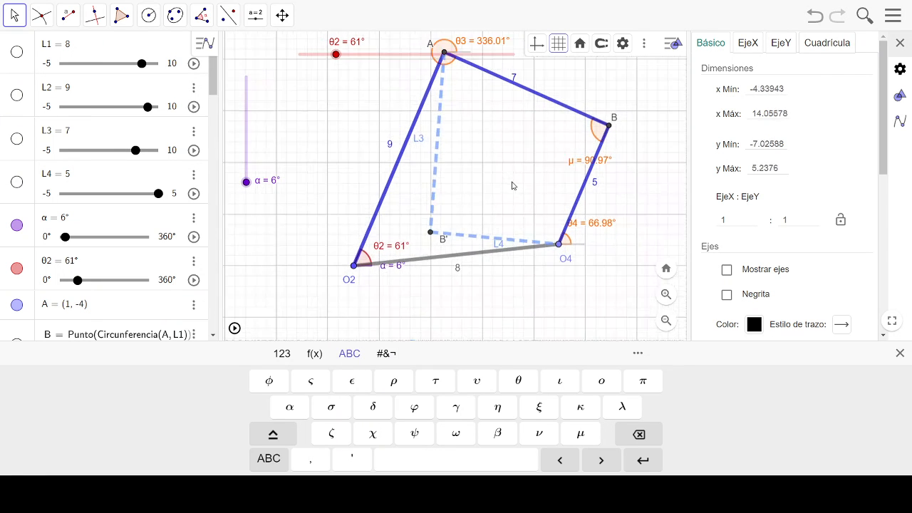
pyautogui.moveTo(497, 155); pyautogui.dragTo(450, 201)
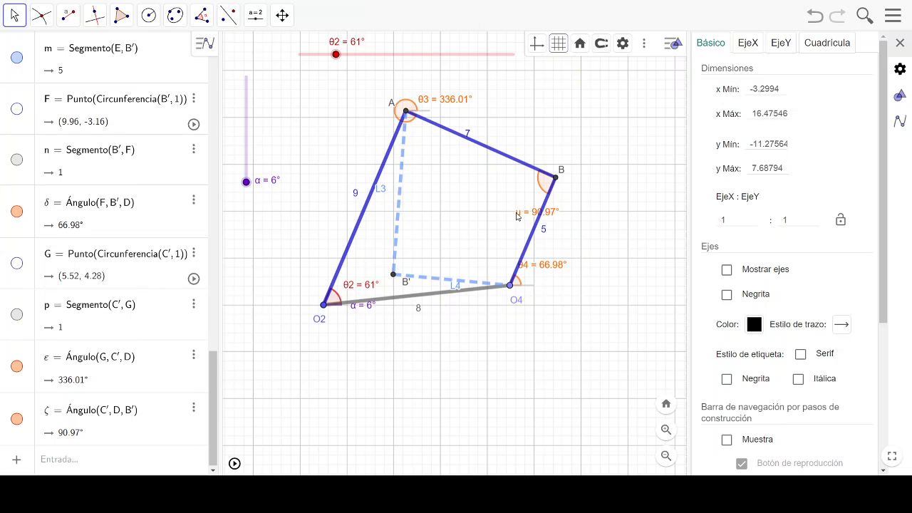
pyautogui.moveTo(517, 216); pyautogui.dragTo(471, 195)
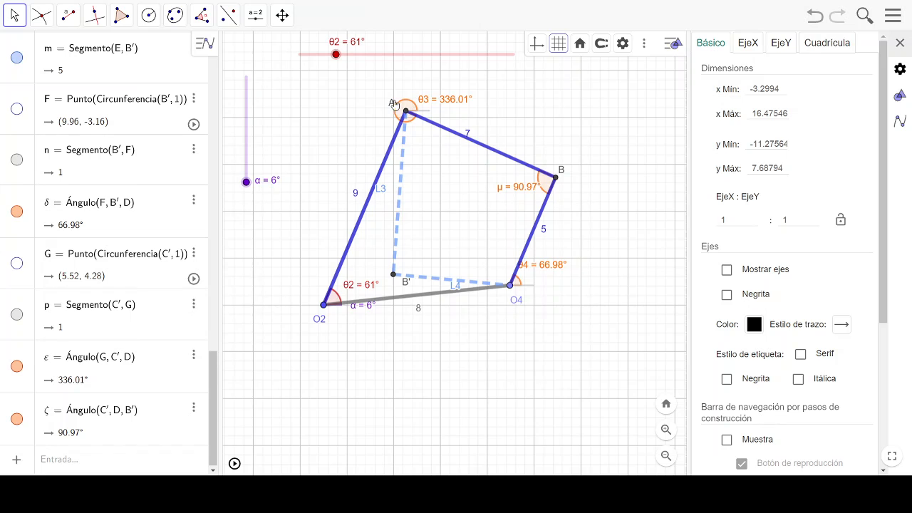
pyautogui.moveTo(391, 108); pyautogui.dragTo(383, 109)
pyautogui.moveTo(553, 265); pyautogui.dragTo(567, 278)
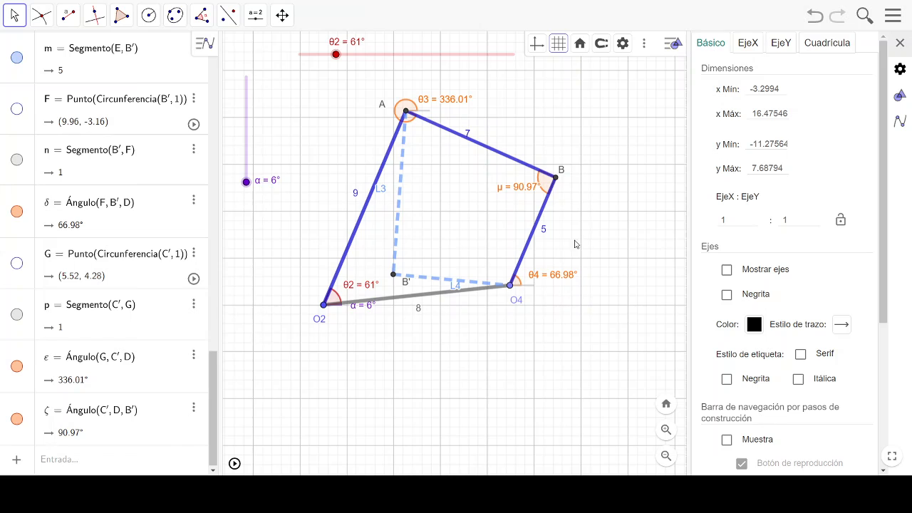
pyautogui.moveTo(467, 136); pyautogui.dragTo(476, 133)
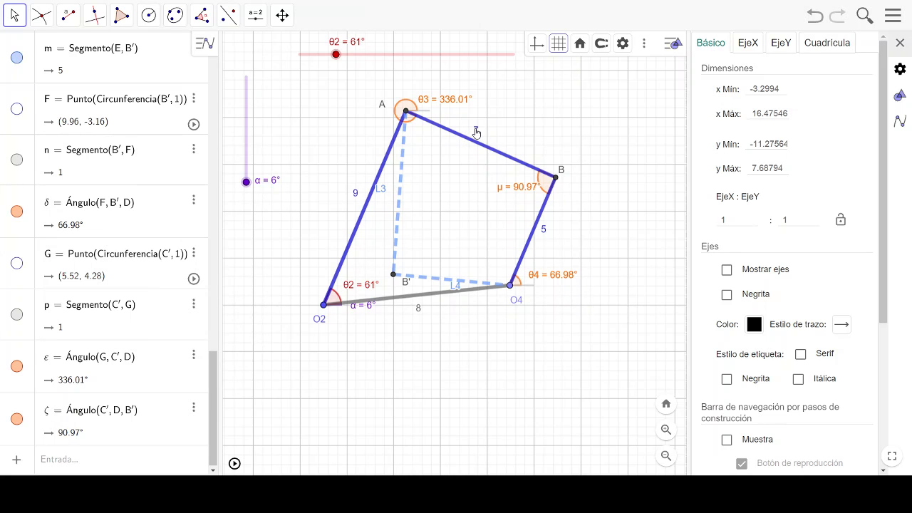